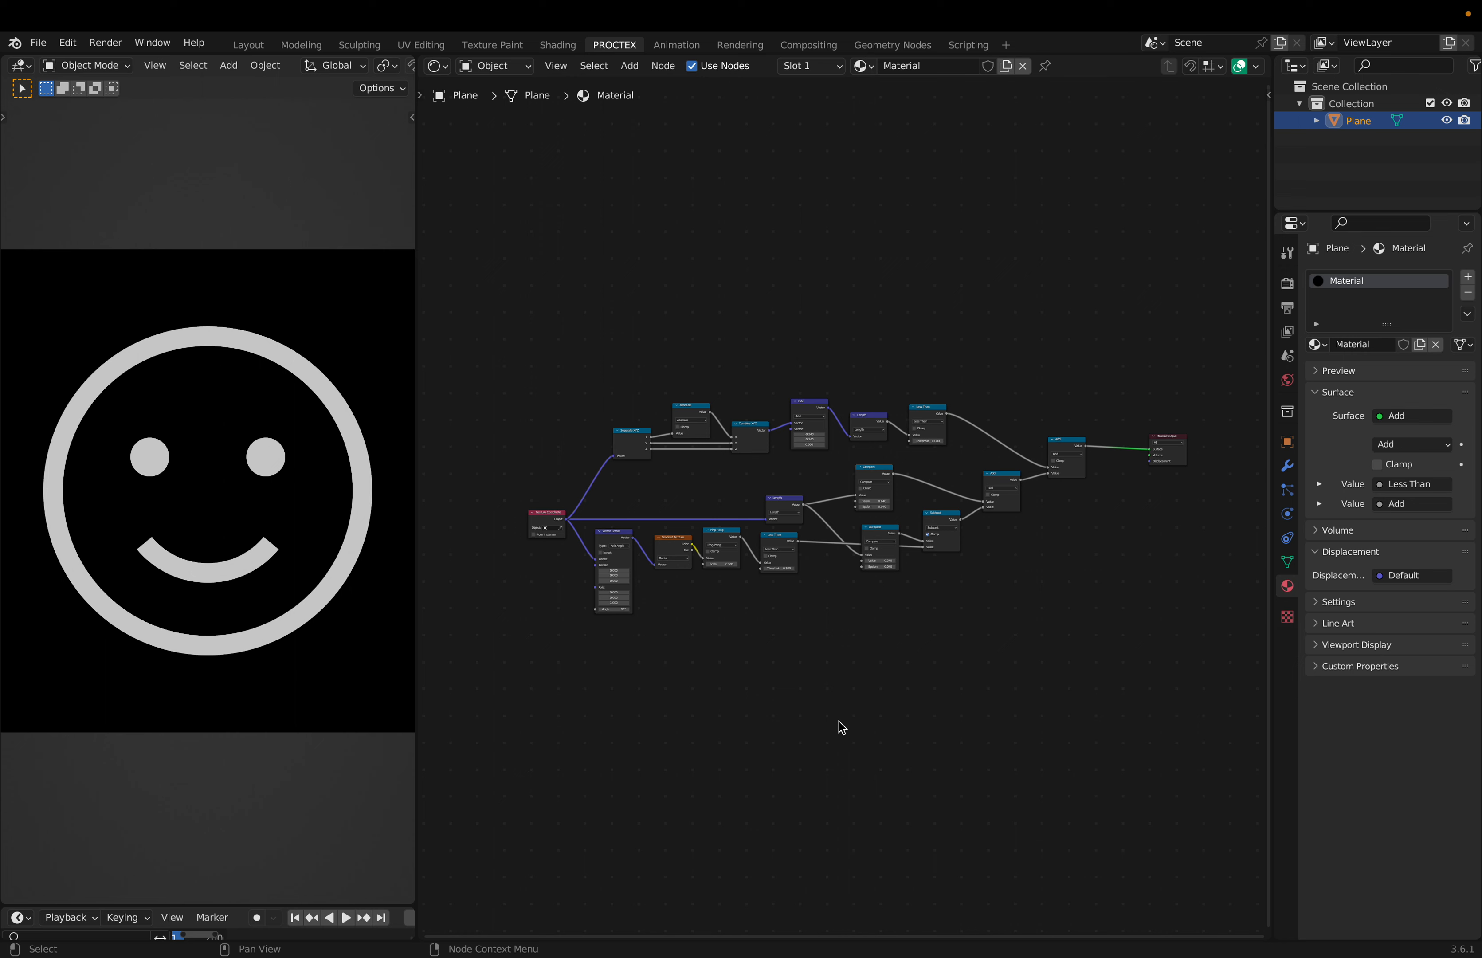
Dissolve all nodes between Texture Coordinate and Material Output, keeping their link, and line the Texture Coordinate node up with the output
{"action": "left_click_drag", "start_coordinate": [1108, 372], "coordinate": [572, 677]}
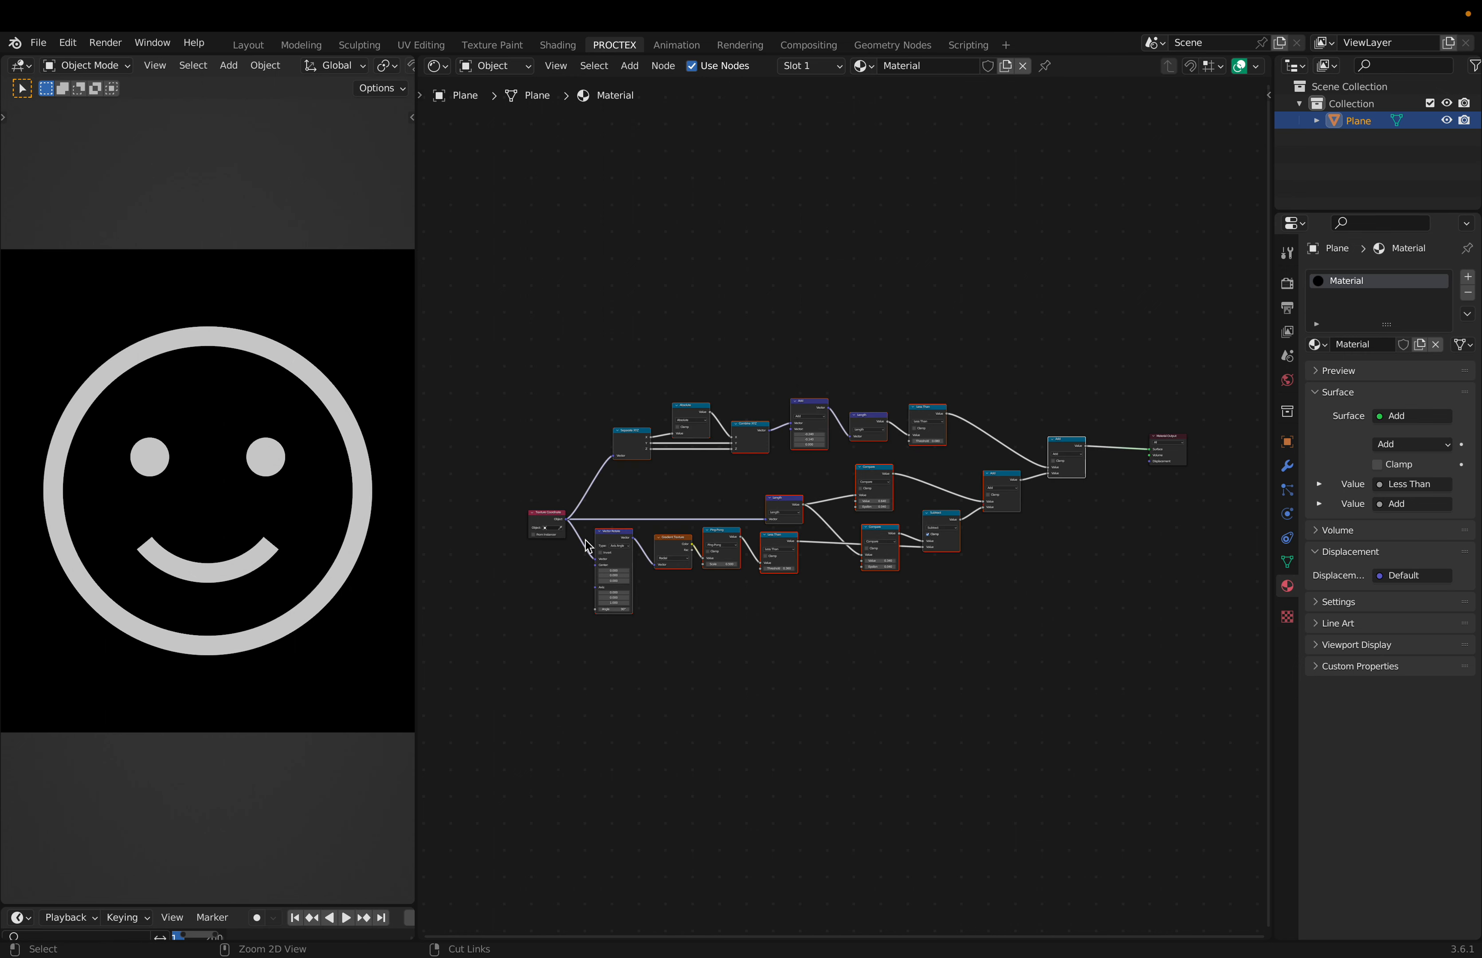
{"action": "key", "text": "ctrl+x"}
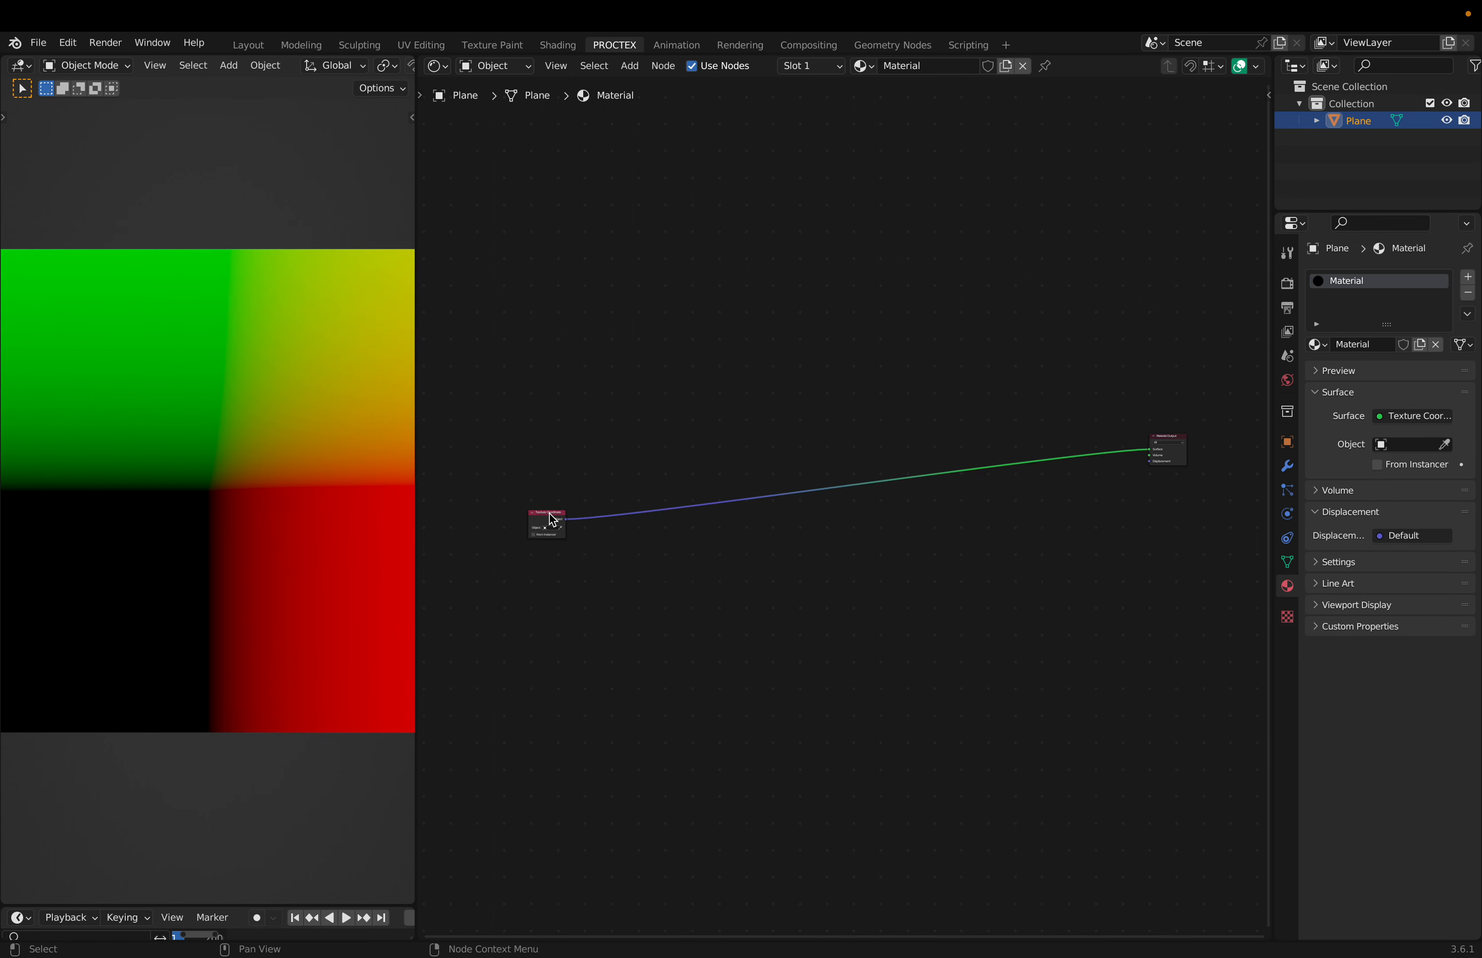
{"action": "left_click_drag", "start_coordinate": [549, 513], "coordinate": [606, 444]}
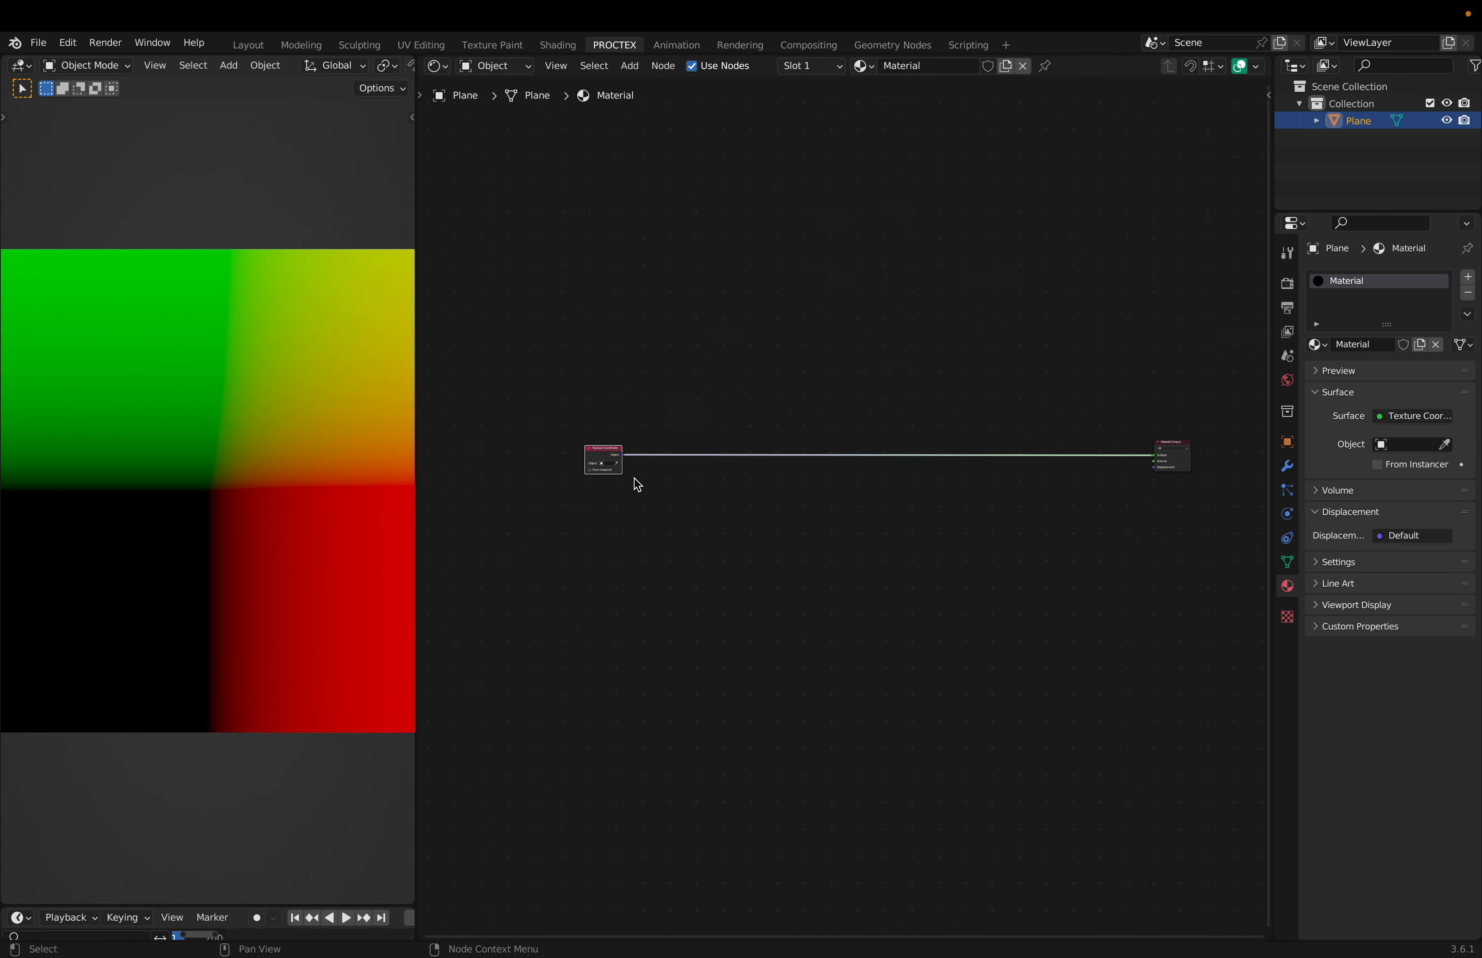
{"action": "scroll", "coordinate": [635, 479], "scroll_direction": "up", "scroll_amount": 4}
{"action": "key", "text": "Home"}
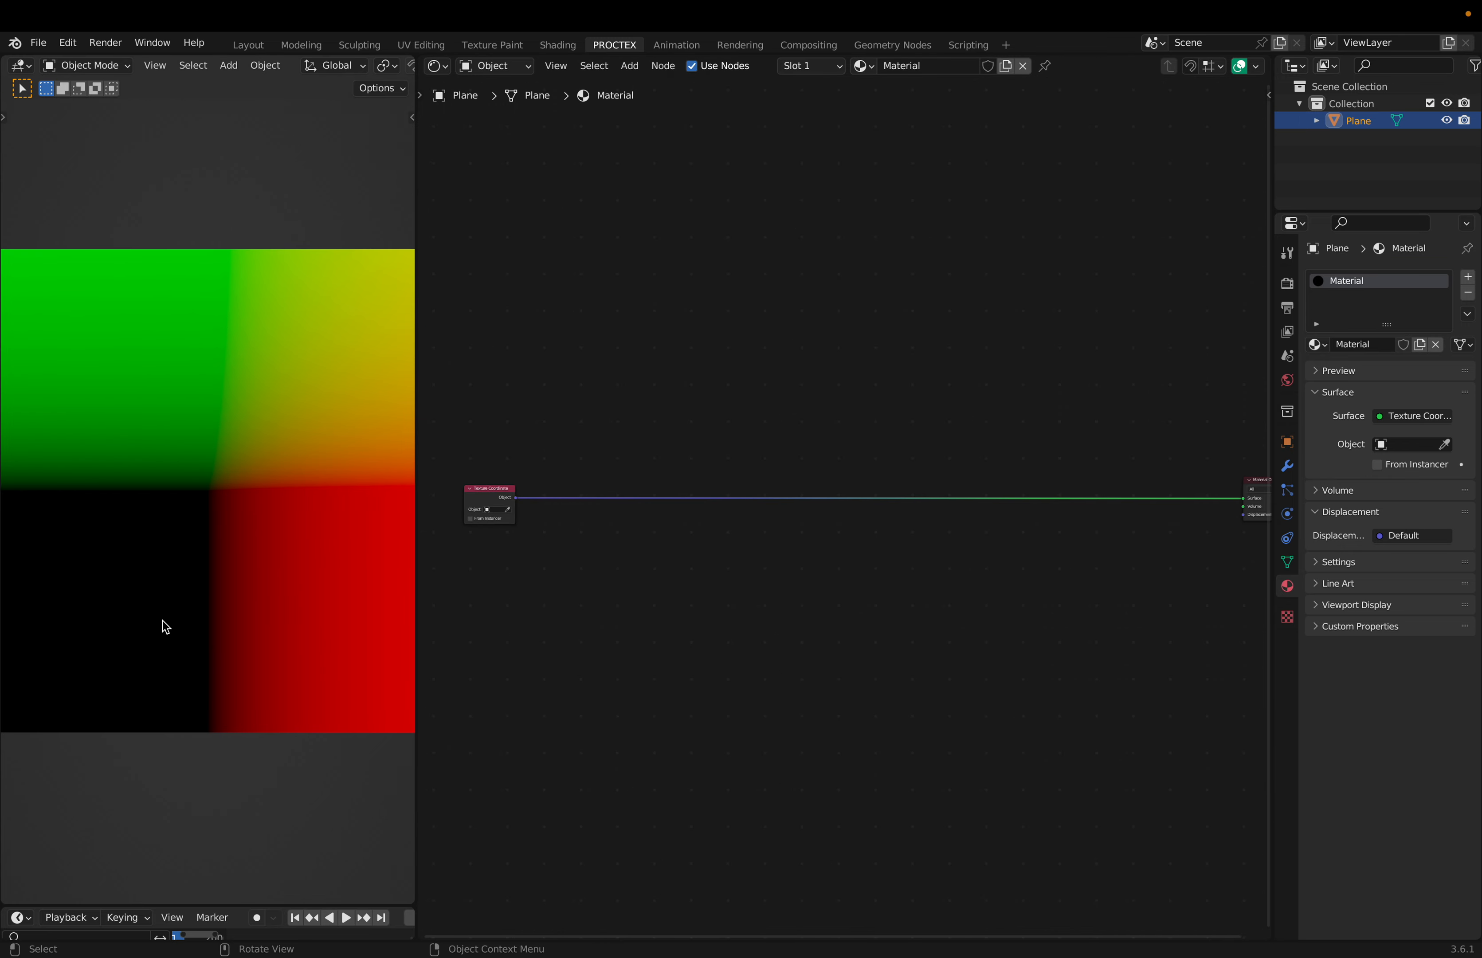
{"action": "scroll", "coordinate": [564, 620], "scroll_direction": "up", "scroll_amount": 3}
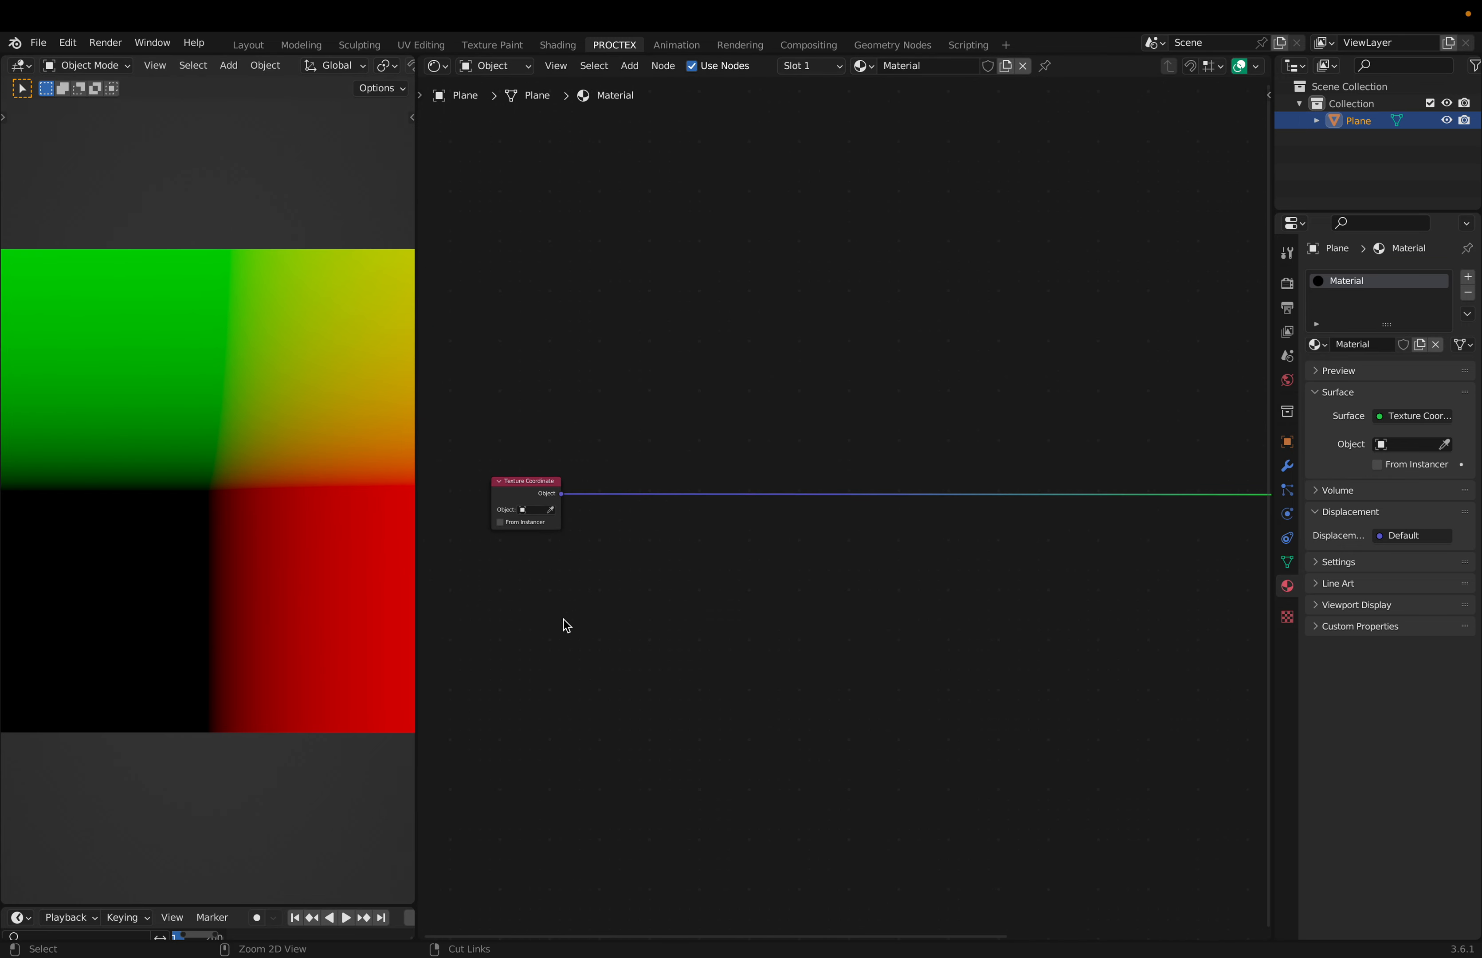
Insert a Vector Math node set to Length after the Texture Coordinate node and preview its result on the plane
{"action": "key", "text": "q"}
{"action": "key", "text": "v"}
{"action": "left_click", "coordinate": [615, 455]}
{"action": "left_click", "coordinate": [660, 491]}
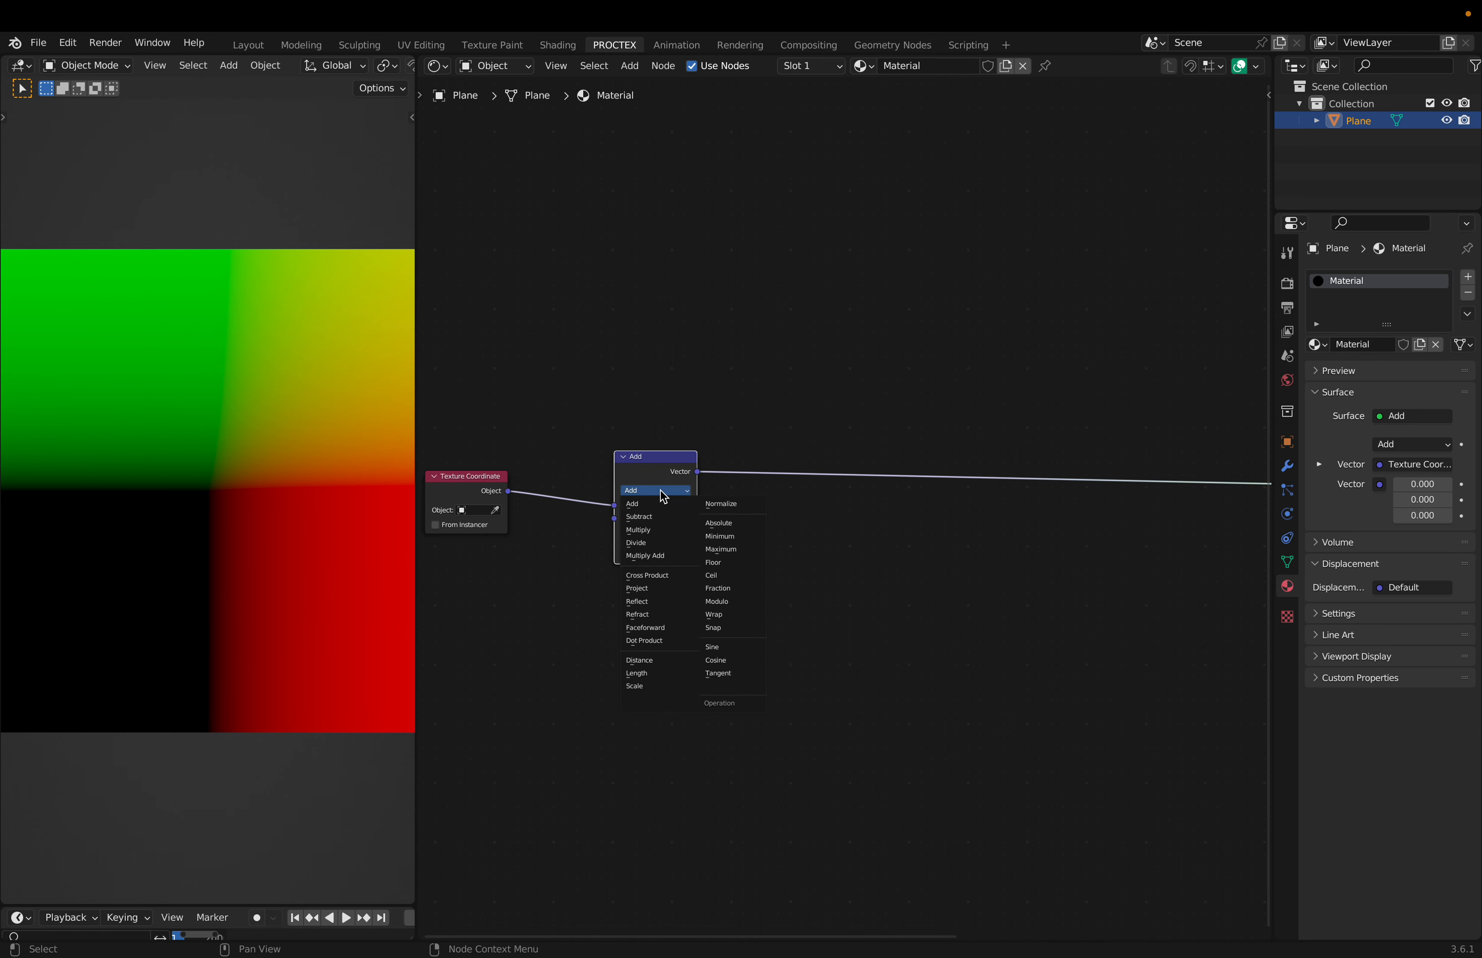
{"action": "key", "text": "l"}
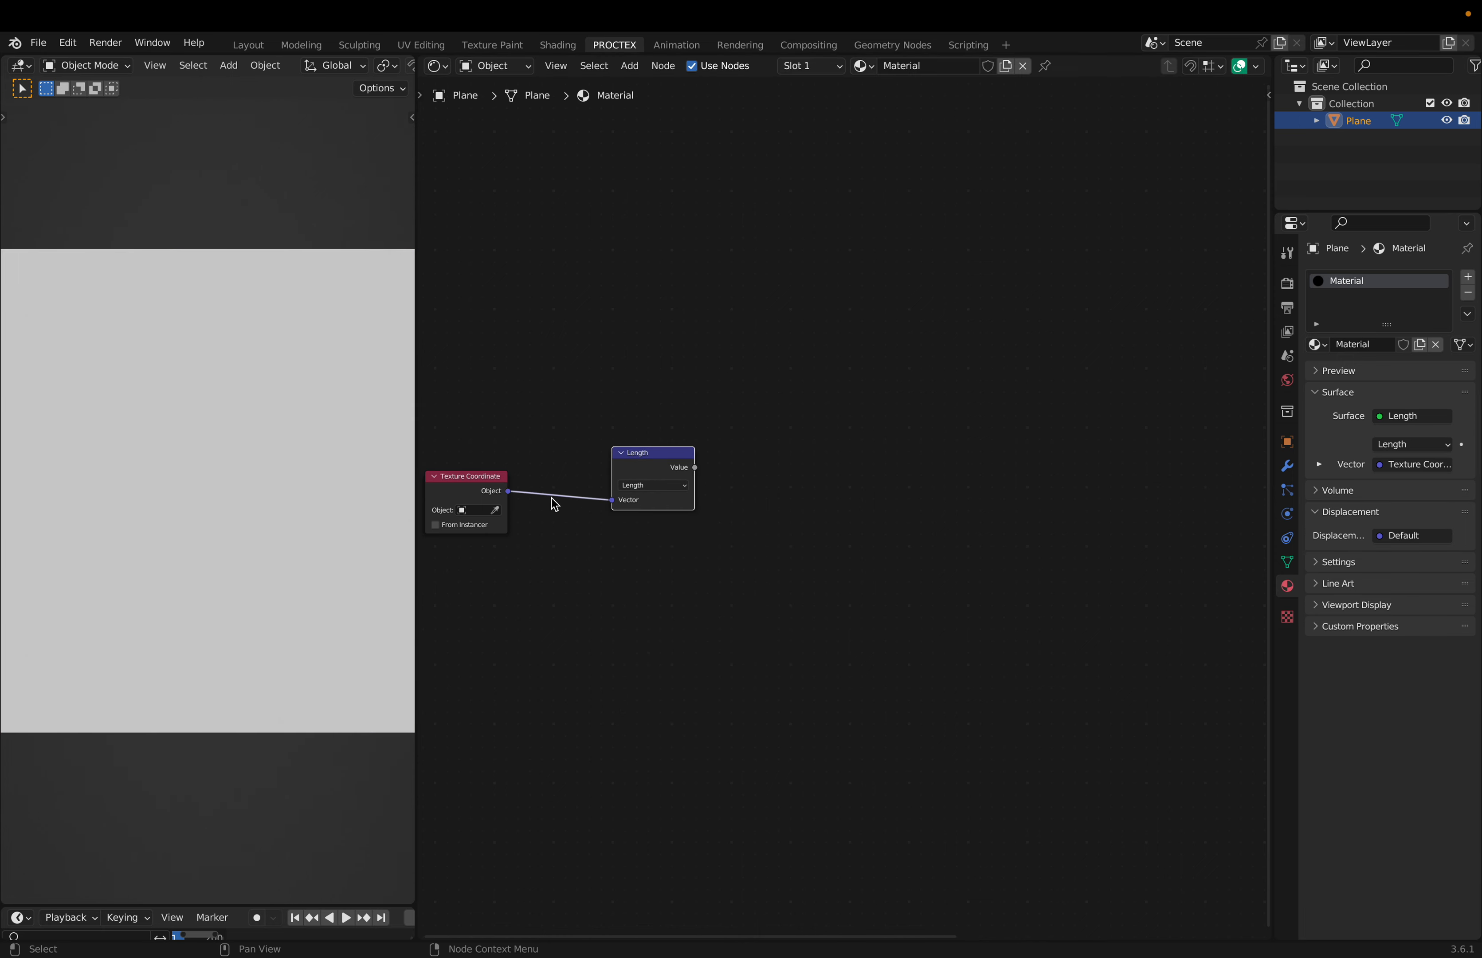
{"action": "left_click", "coordinate": [641, 471], "text": "ctrl+shift"}
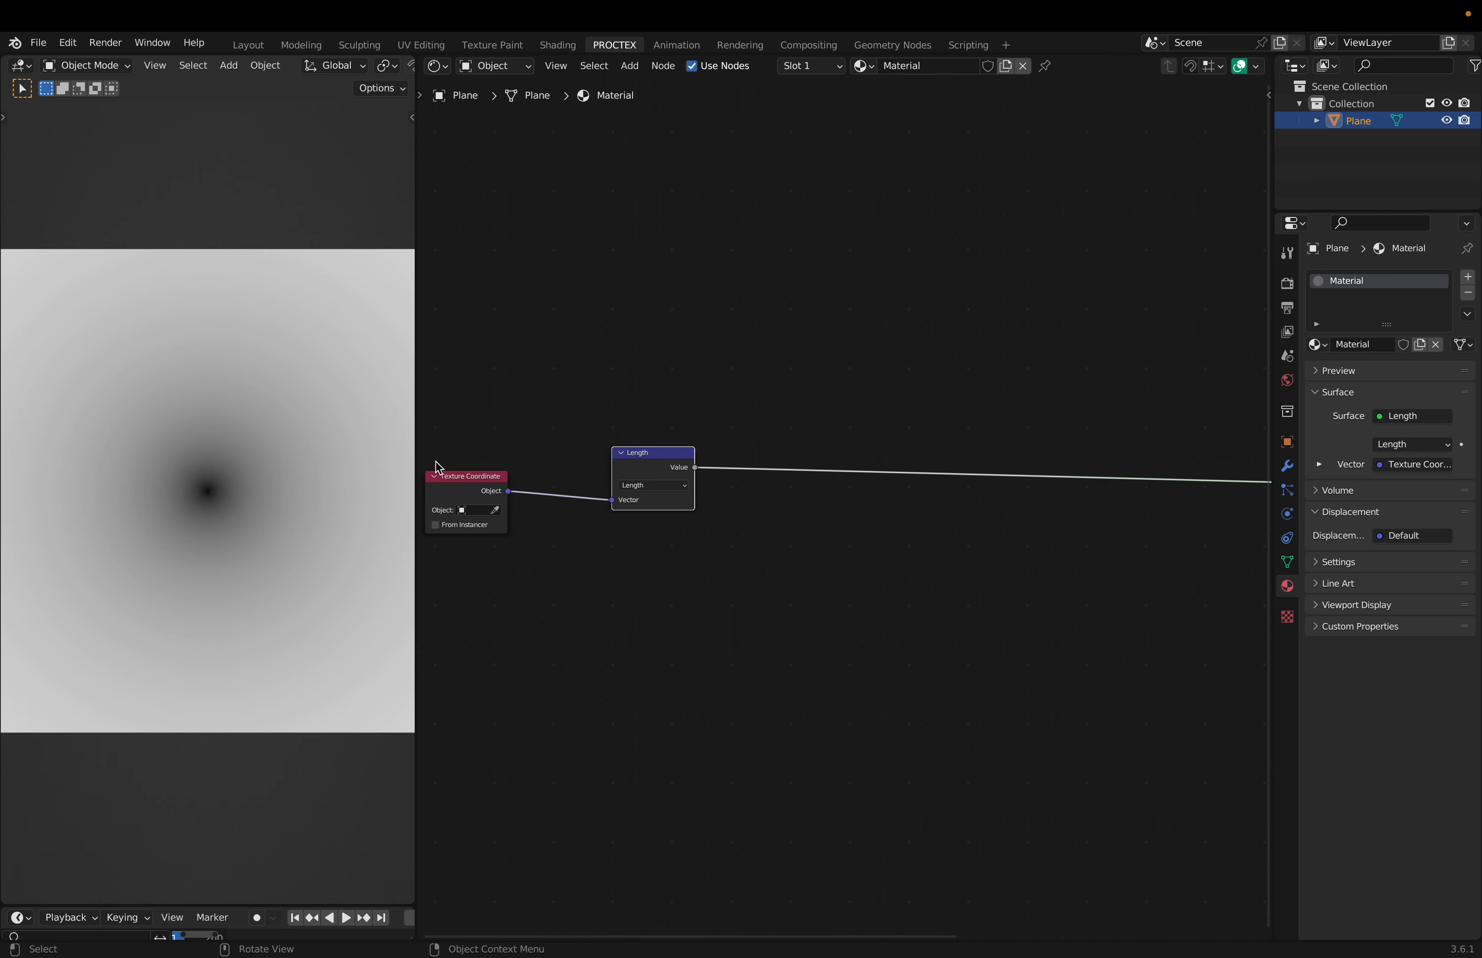
Insert a Math node after the Length node and set its operation to Compare
{"action": "key", "text": "q"}
{"action": "key", "text": "m"}
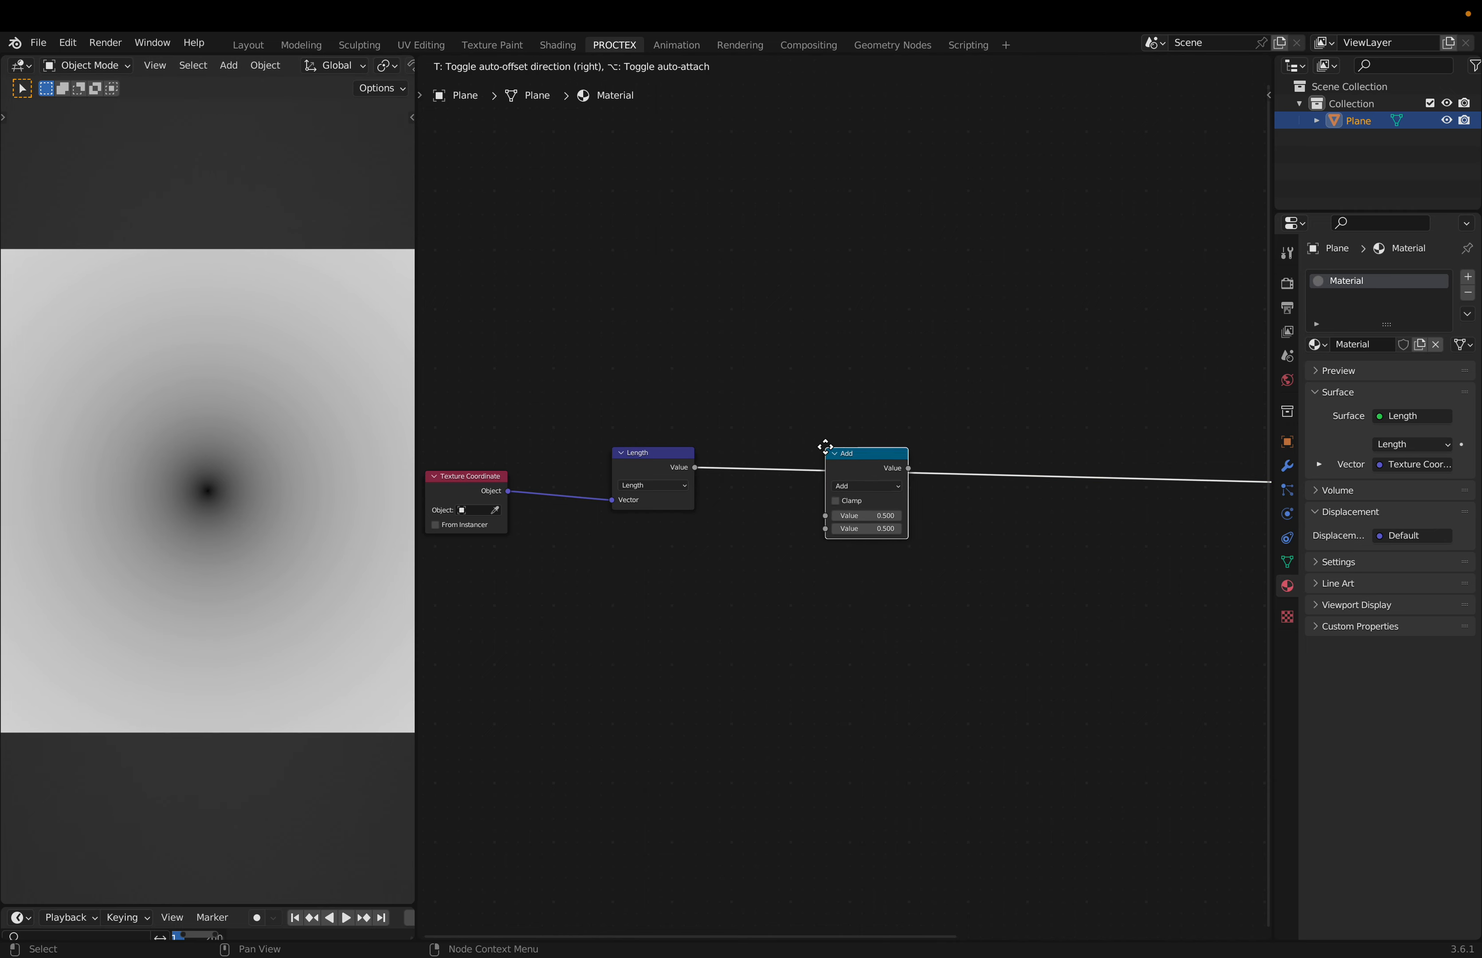
{"action": "left_click", "coordinate": [809, 429]}
{"action": "mouse_move", "coordinate": [842, 453]}
{"action": "left_mouse_down"}
{"action": "mouse_move", "coordinate": [815, 420]}
{"action": "mouse_move", "coordinate": [819, 438]}
{"action": "left_mouse_up"}
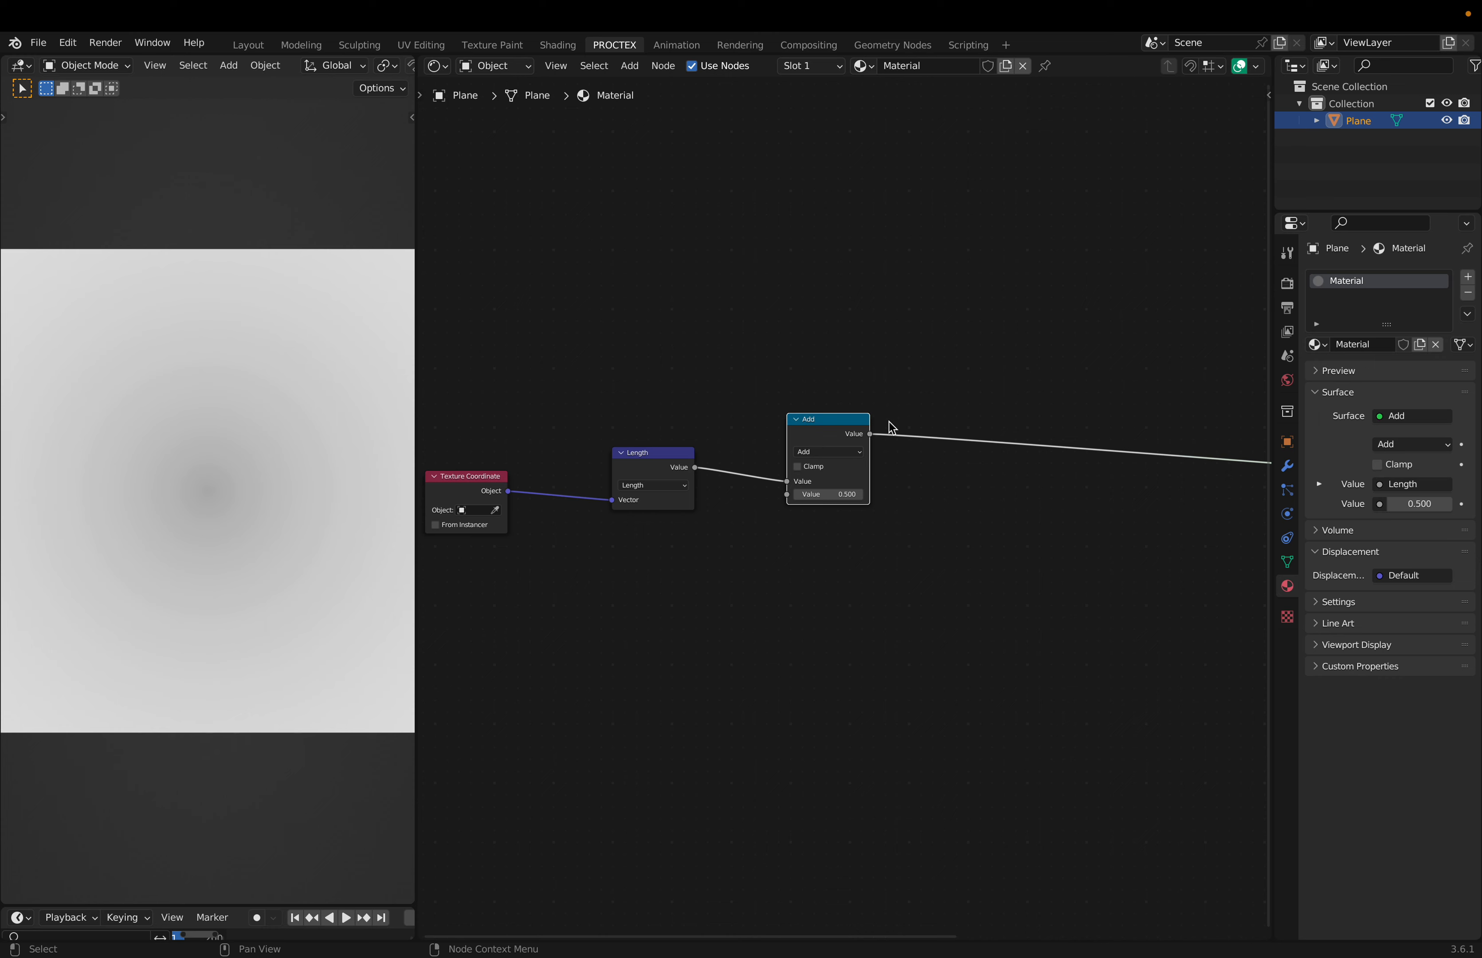
{"action": "left_click", "coordinate": [841, 456]}
{"action": "left_click", "coordinate": [915, 533]}
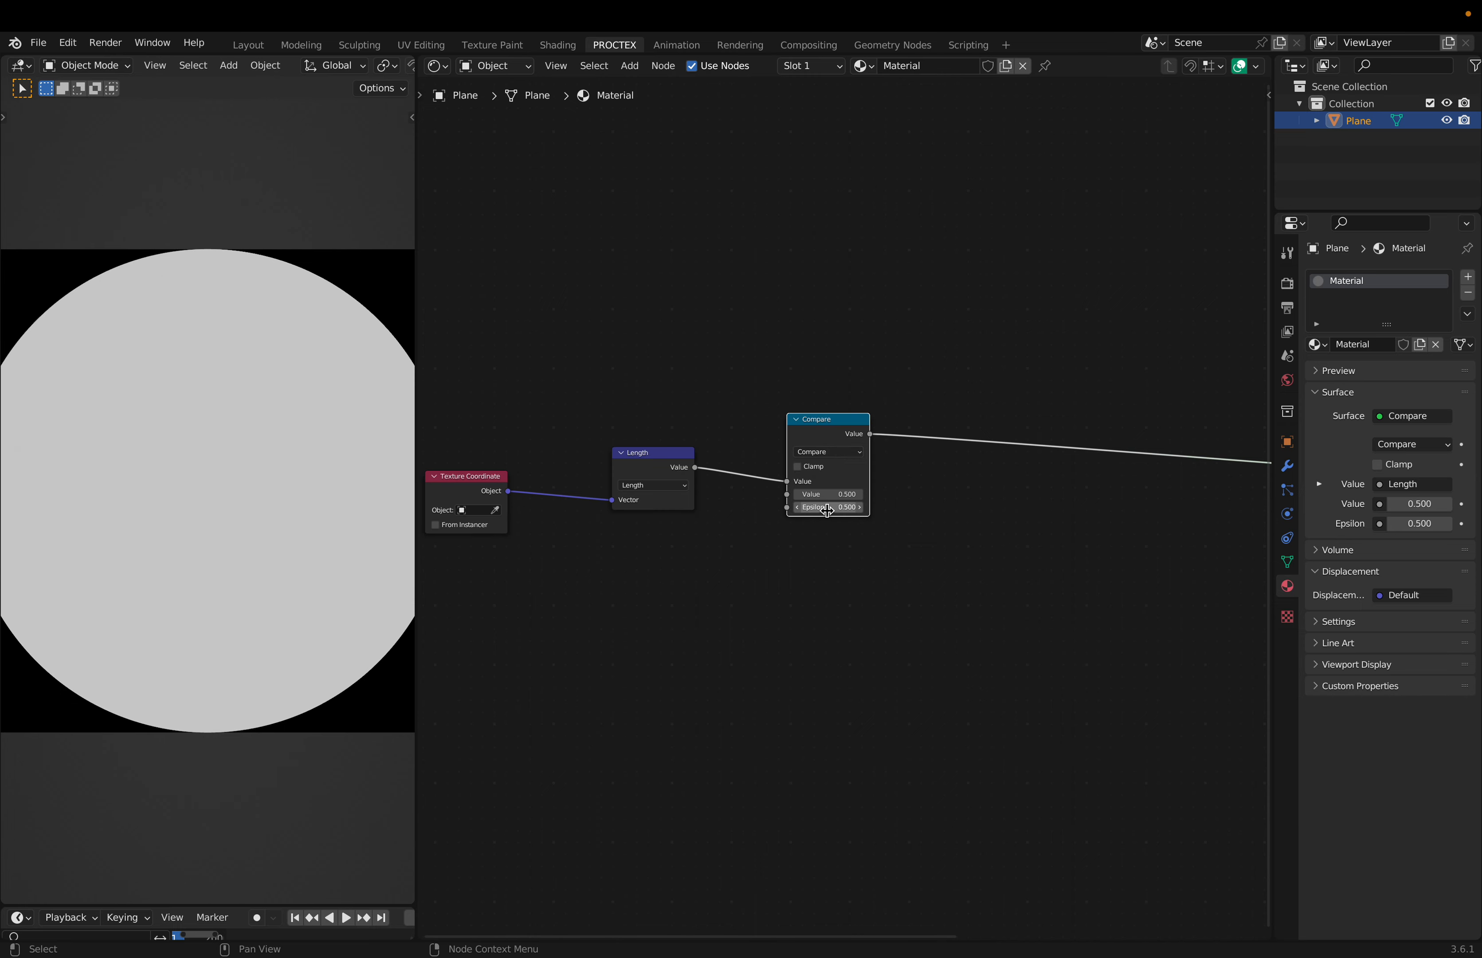
Set the Compare node's Epsilon to 0.200 and preview the resulting ring
{"action": "scroll", "coordinate": [829, 511], "scroll_direction": "up", "scroll_amount": 3}
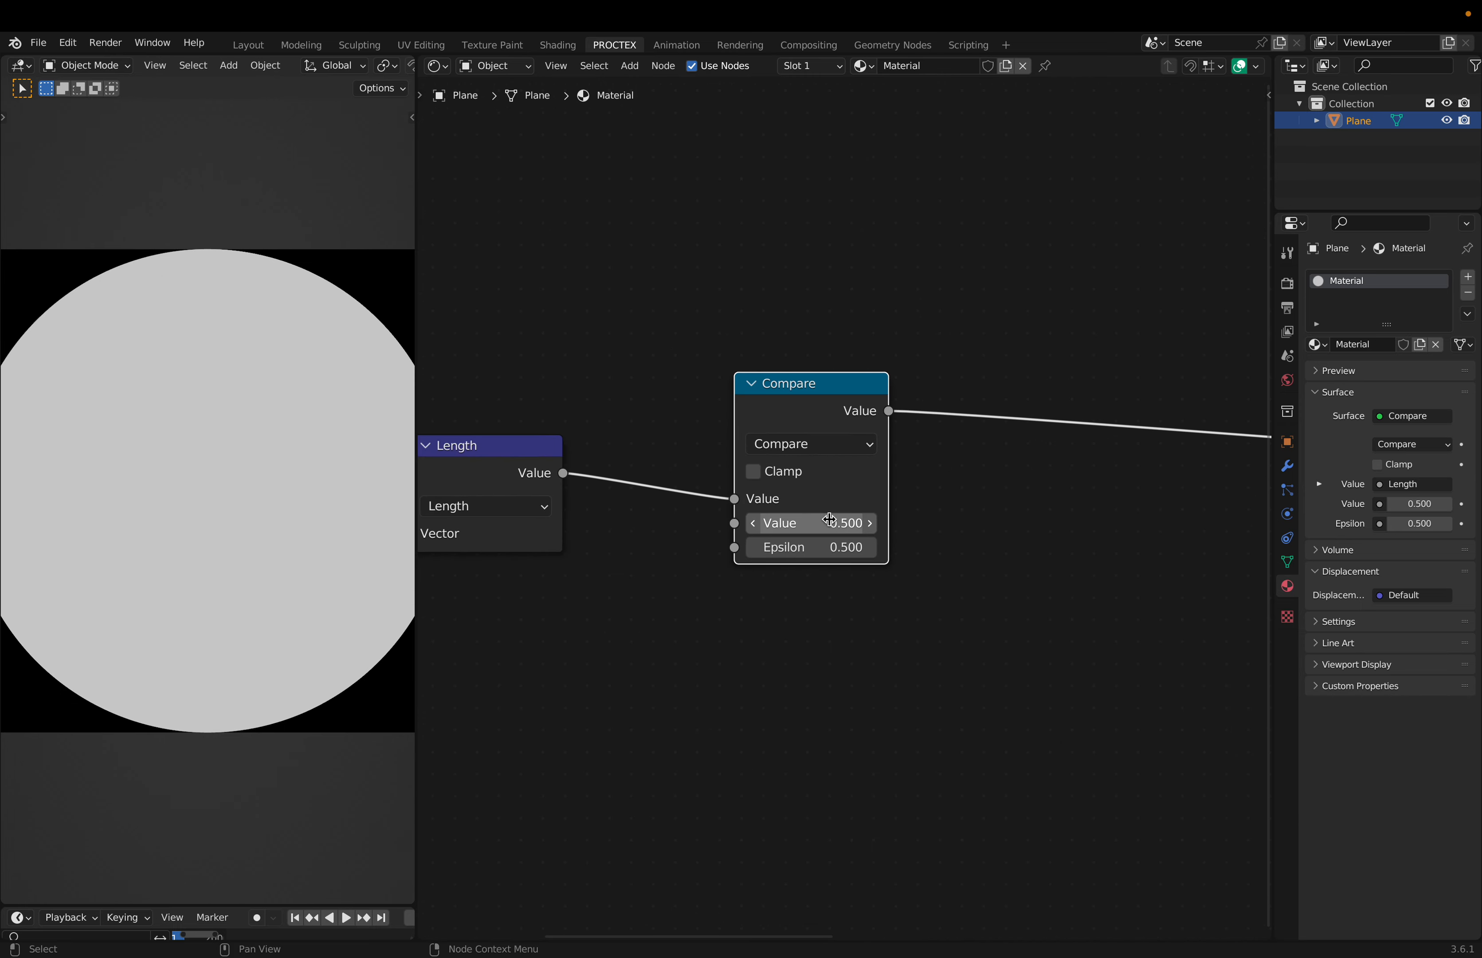
{"action": "left_click_drag", "start_coordinate": [829, 550], "coordinate": [735, 550]}
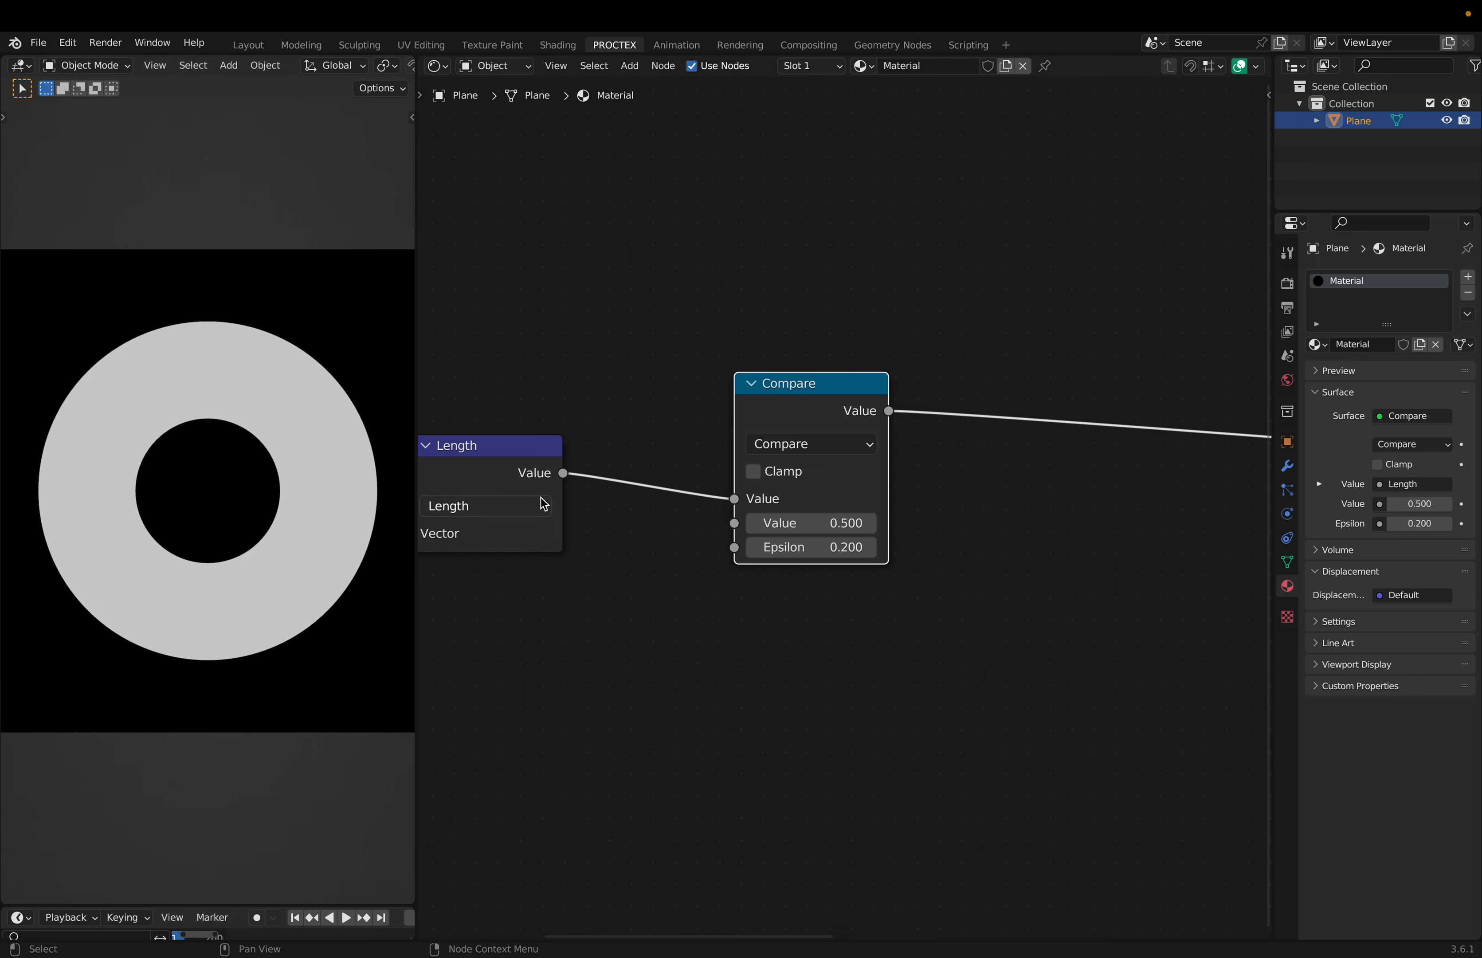
{"action": "left_click", "coordinate": [479, 444], "text": "ctrl+shift"}
{"action": "left_click", "coordinate": [772, 528], "text": "ctrl+shift"}
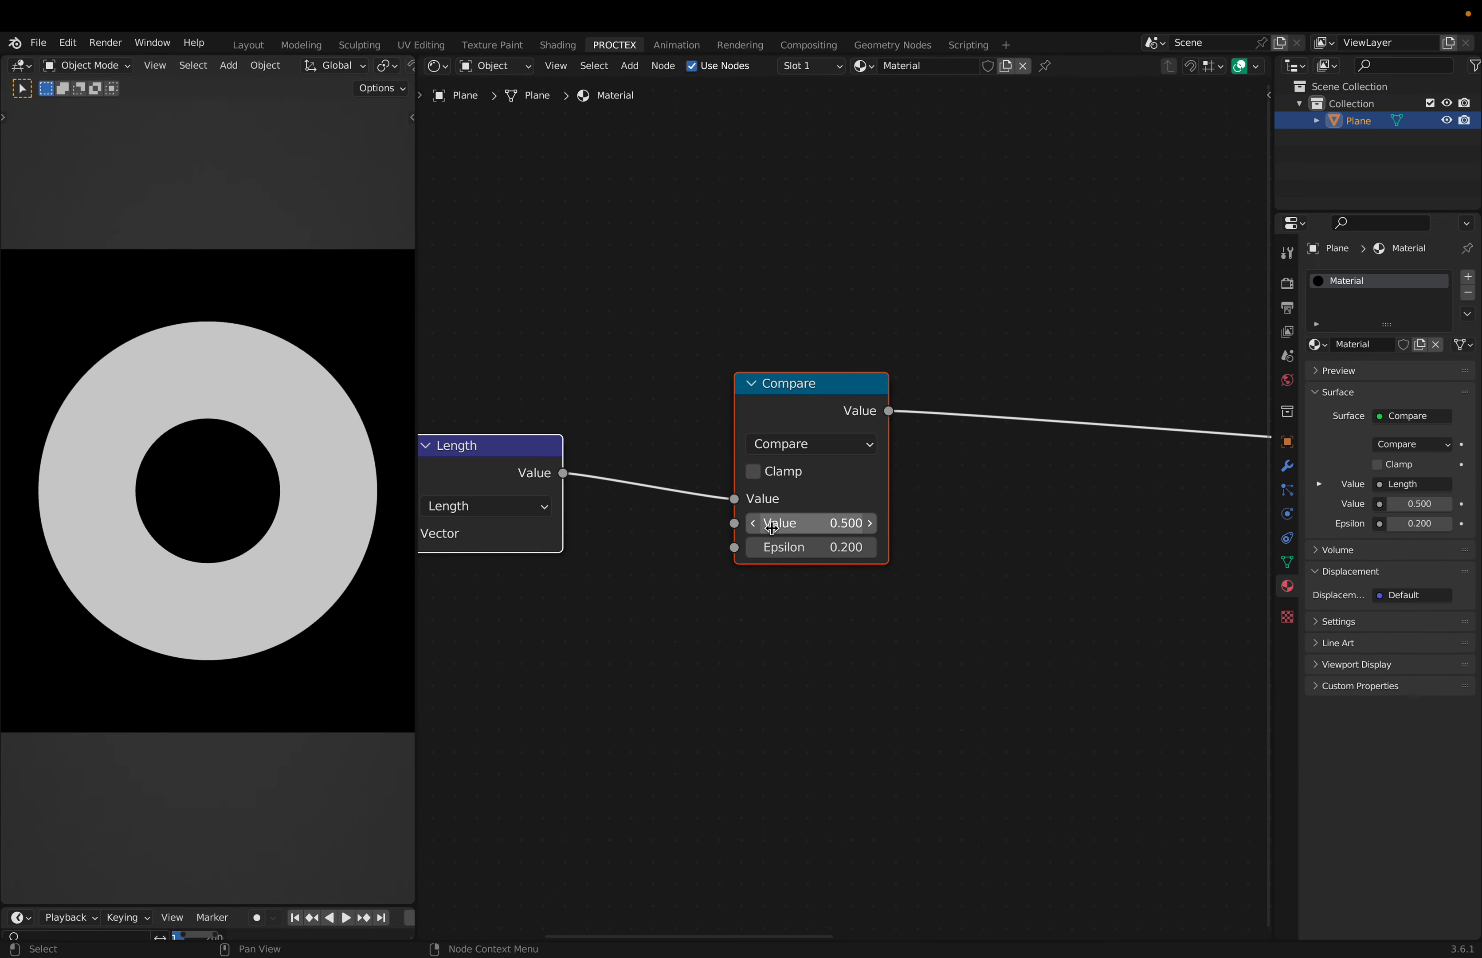
Try a value of 0.540 on the Compare node and set it back to 0.5
{"action": "left_click", "coordinate": [808, 619]}
{"action": "mouse_move", "coordinate": [806, 522]}
{"action": "left_mouse_down", "text": "shift"}
{"action": "mouse_move", "coordinate": [969, 522]}
{"action": "mouse_move", "coordinate": [596, 522]}
{"action": "mouse_move", "coordinate": [958, 522]}
{"action": "mouse_move", "coordinate": [833, 522]}
{"action": "left_mouse_up", "text": "shift"}
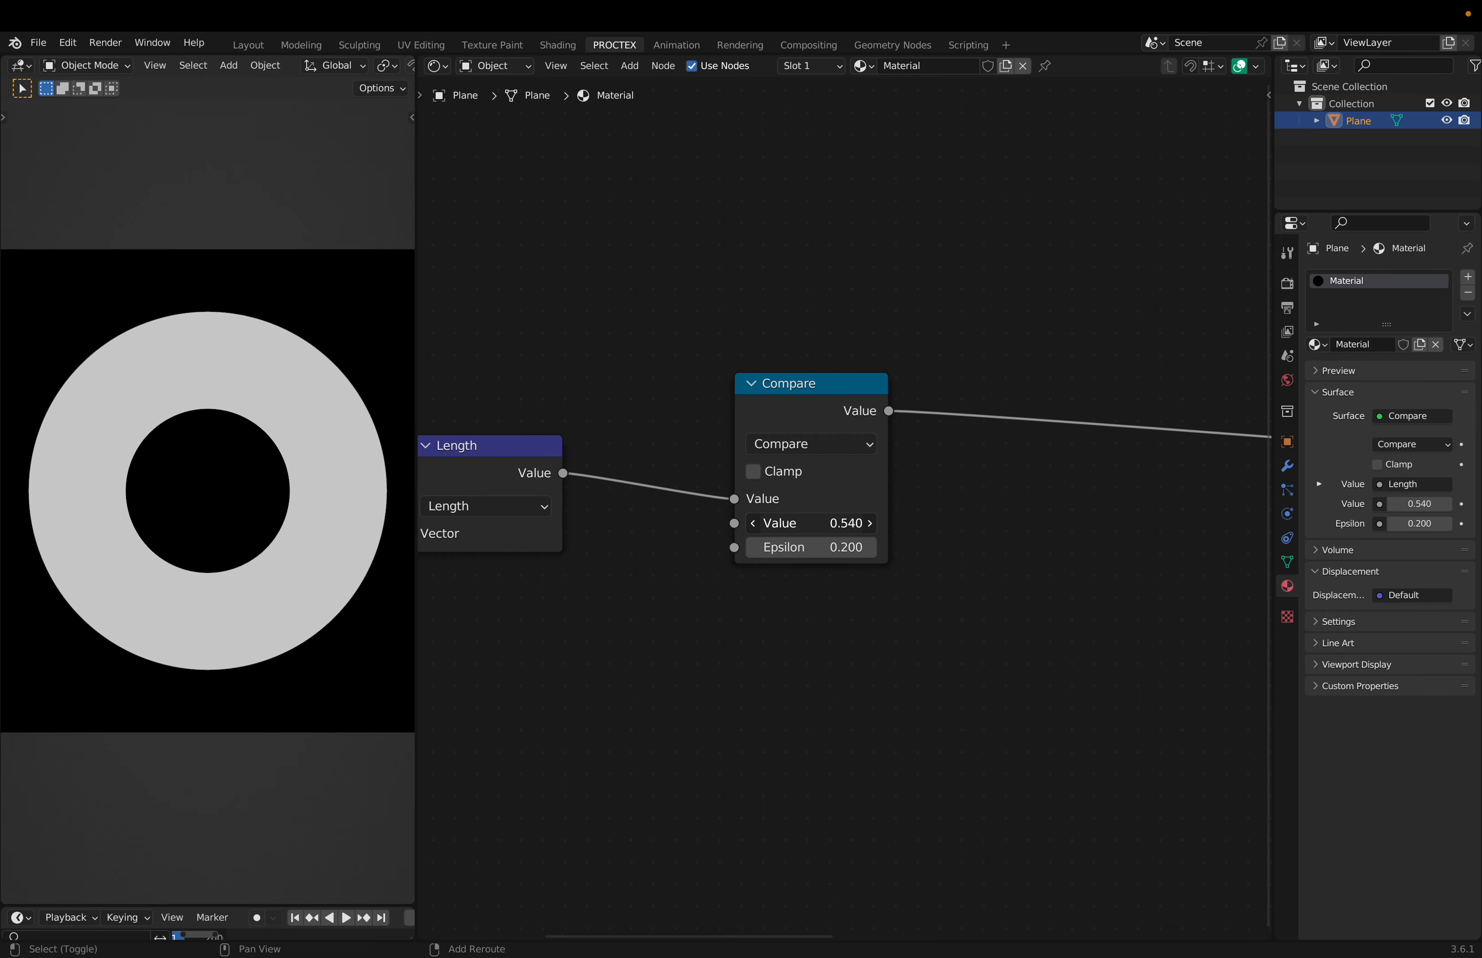
{"action": "left_click", "coordinate": [805, 523]}
{"action": "type", "text": ".5"}
{"action": "key", "text": "Return"}
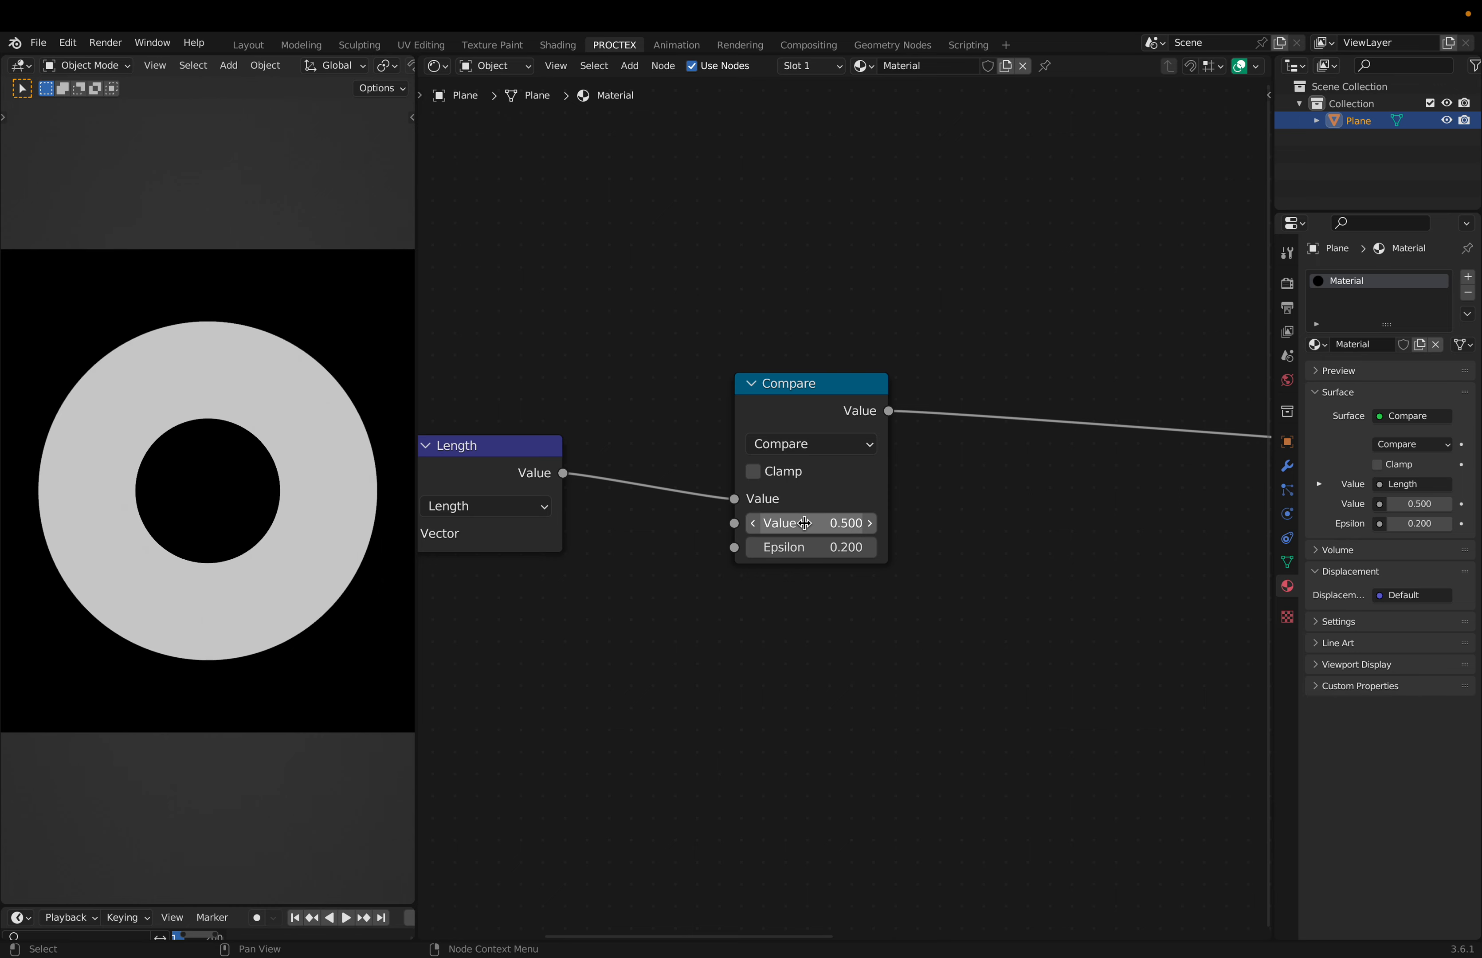
Set the Compare node's Epsilon to 0.040 and move the node slightly upward
{"action": "left_click_drag", "start_coordinate": [821, 549], "coordinate": [779, 548]}
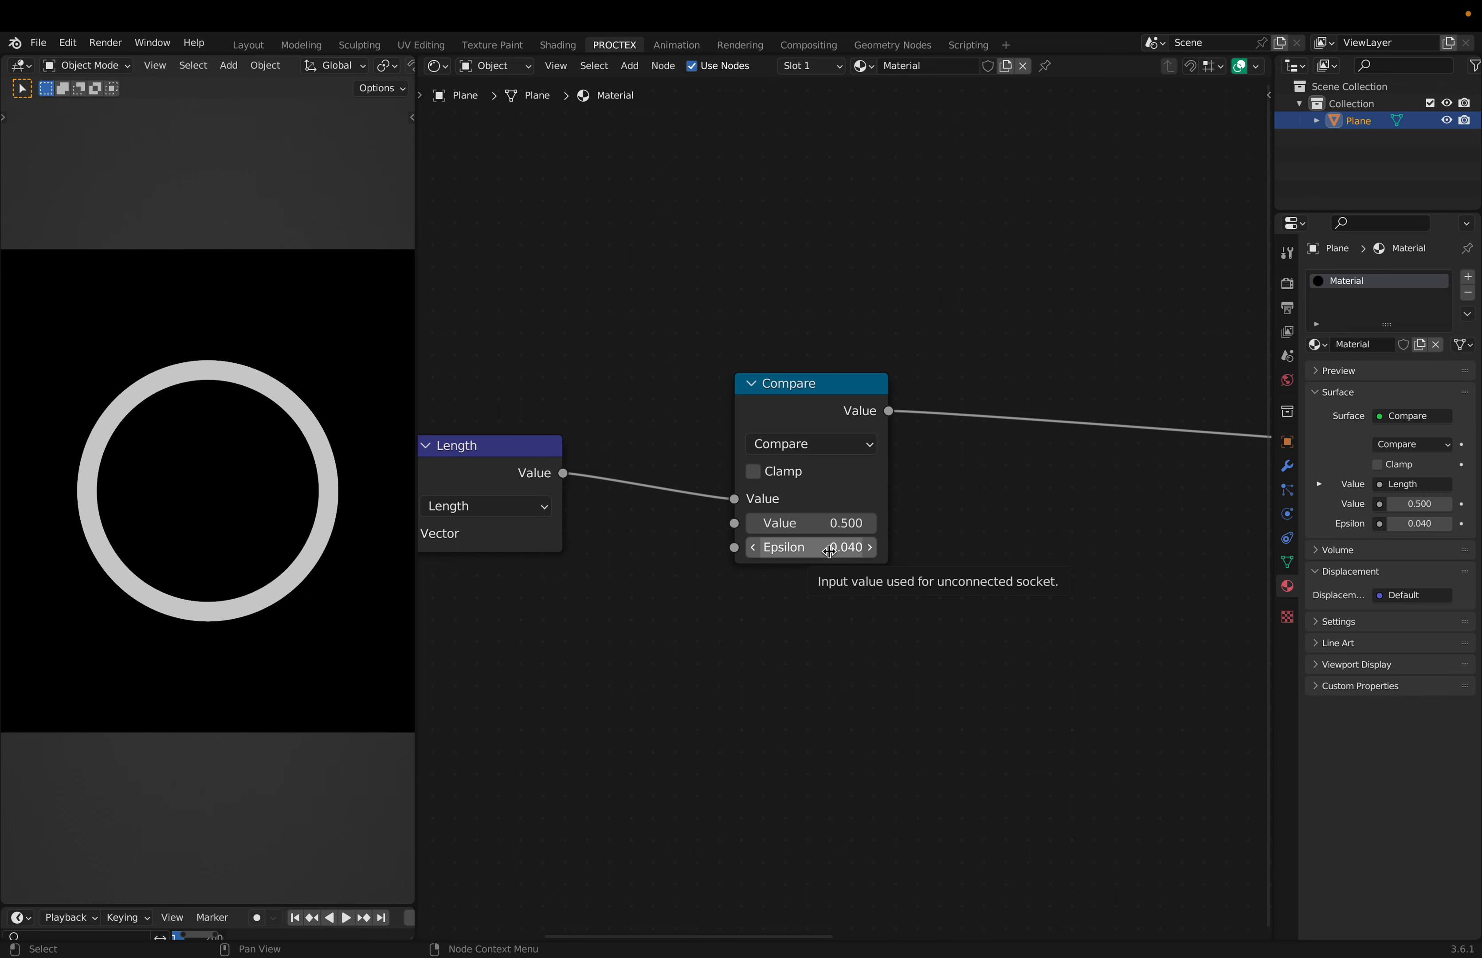
{"action": "scroll", "coordinate": [1049, 599], "scroll_direction": "down", "scroll_amount": 3}
{"action": "left_click_drag", "start_coordinate": [944, 478], "coordinate": [934, 437]}
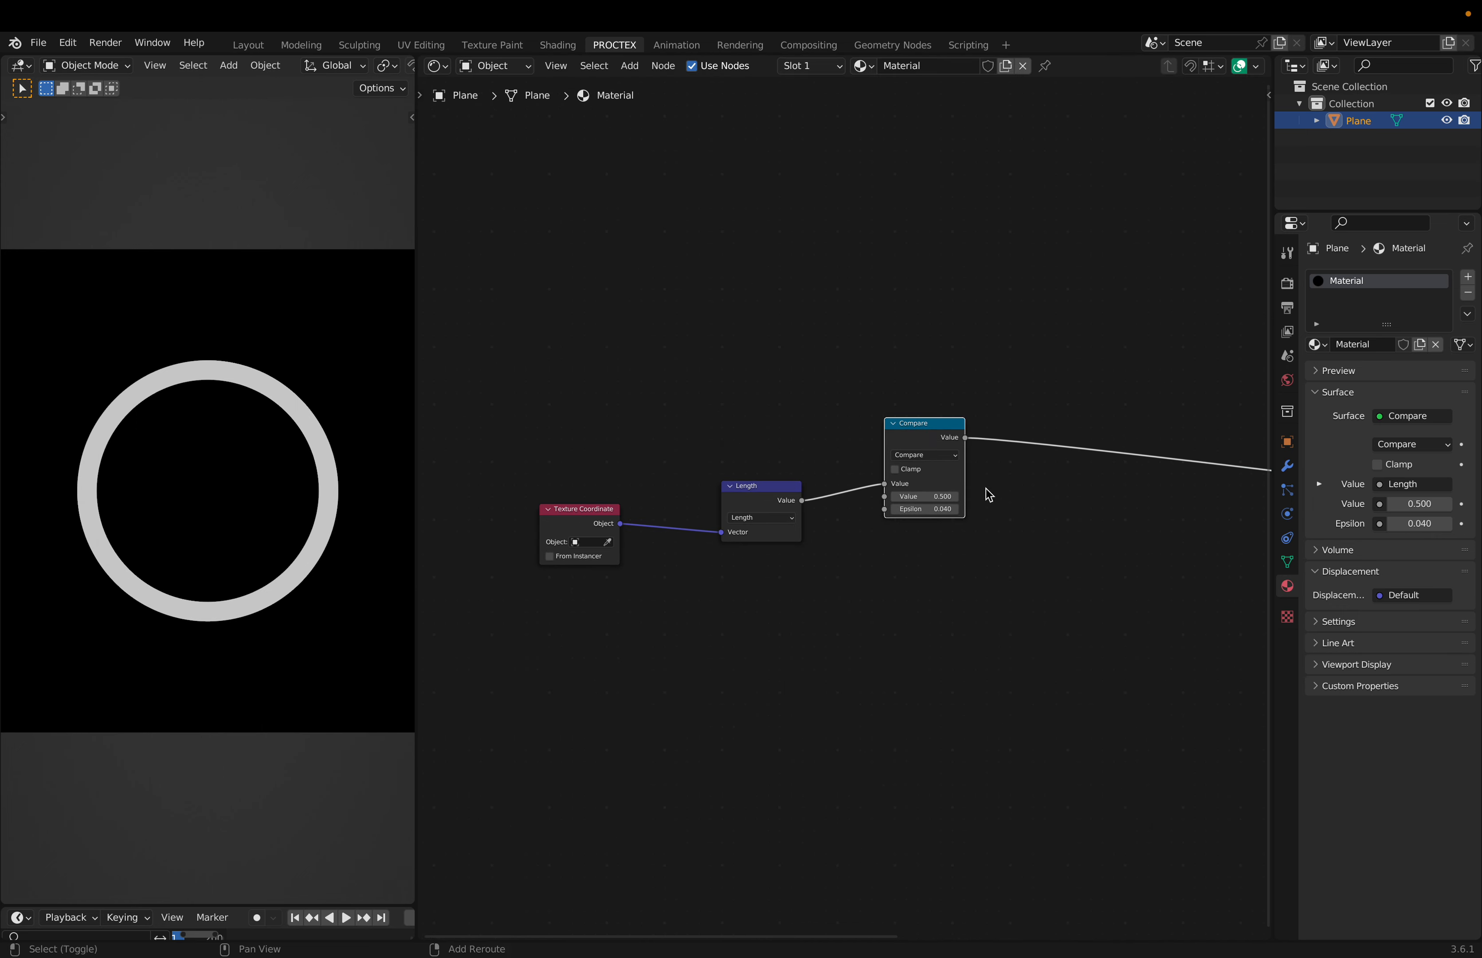
Duplicate the Compare node below the original with its Length link kept, and preview the two nodes alternately
{"action": "key", "text": "shift+d"}
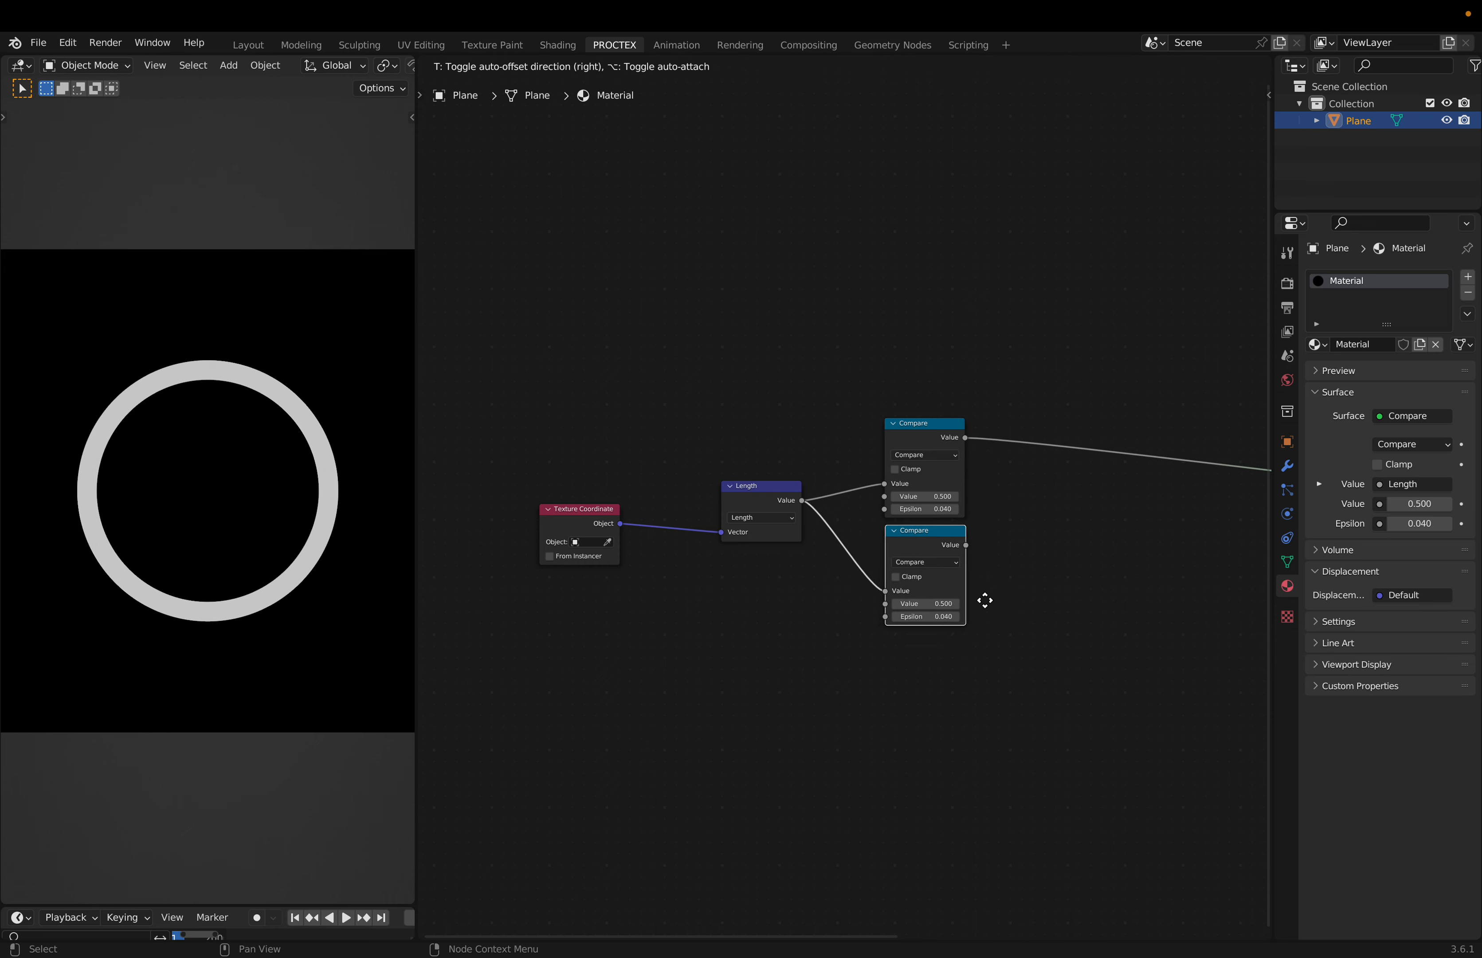
{"action": "left_click", "coordinate": [984, 600]}
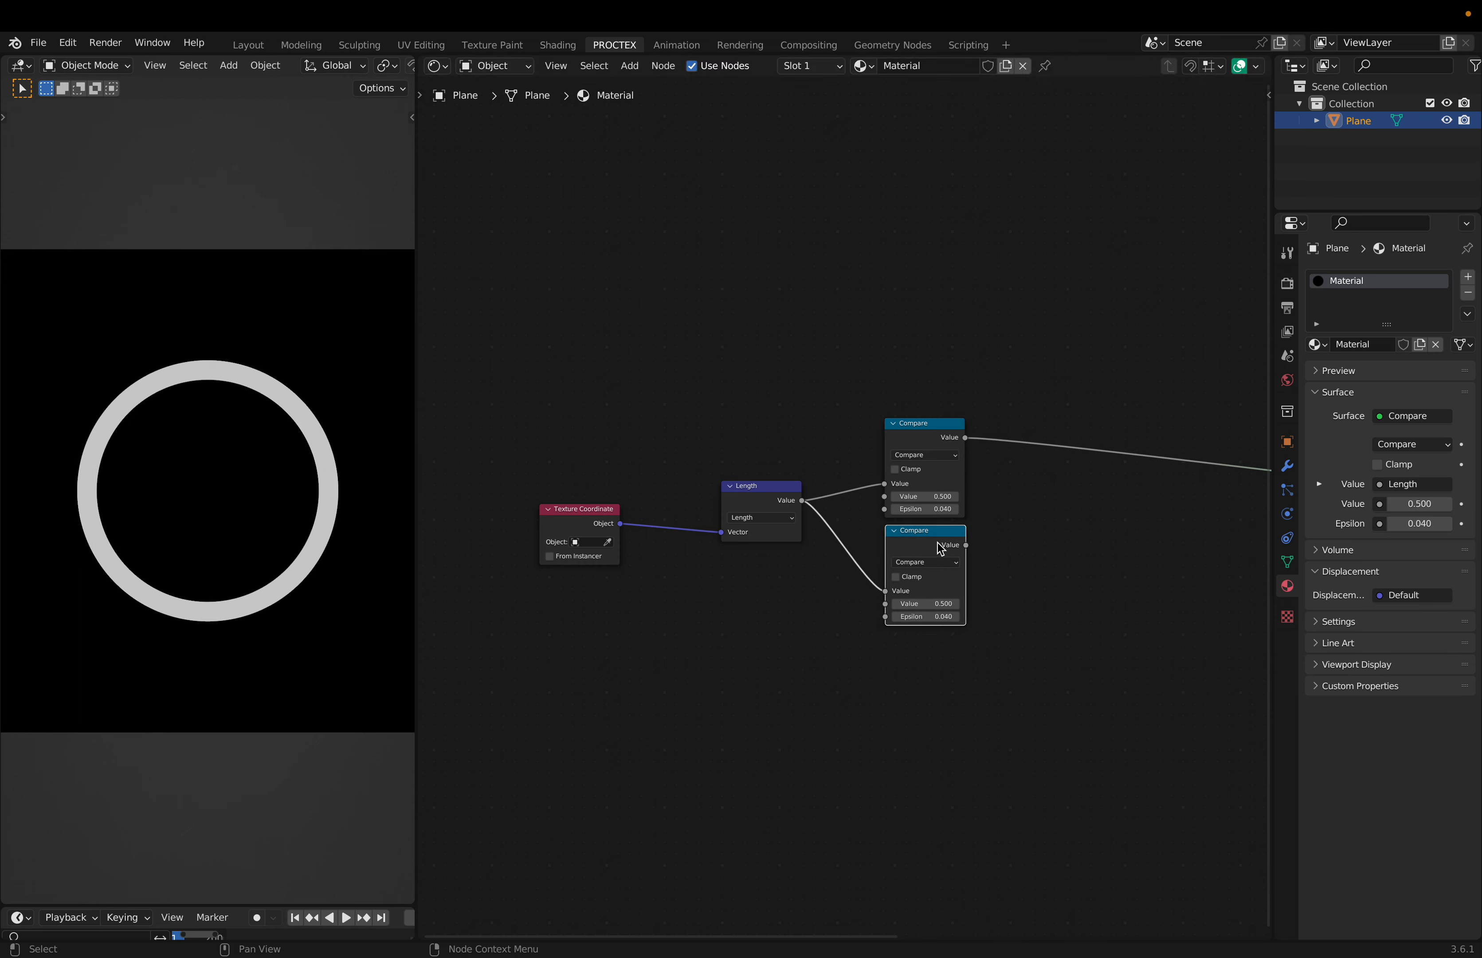
{"action": "left_click", "coordinate": [920, 535], "text": "ctrl+shift"}
{"action": "scroll", "coordinate": [1040, 562], "scroll_direction": "up", "scroll_amount": 3, "text": "ctrl"}
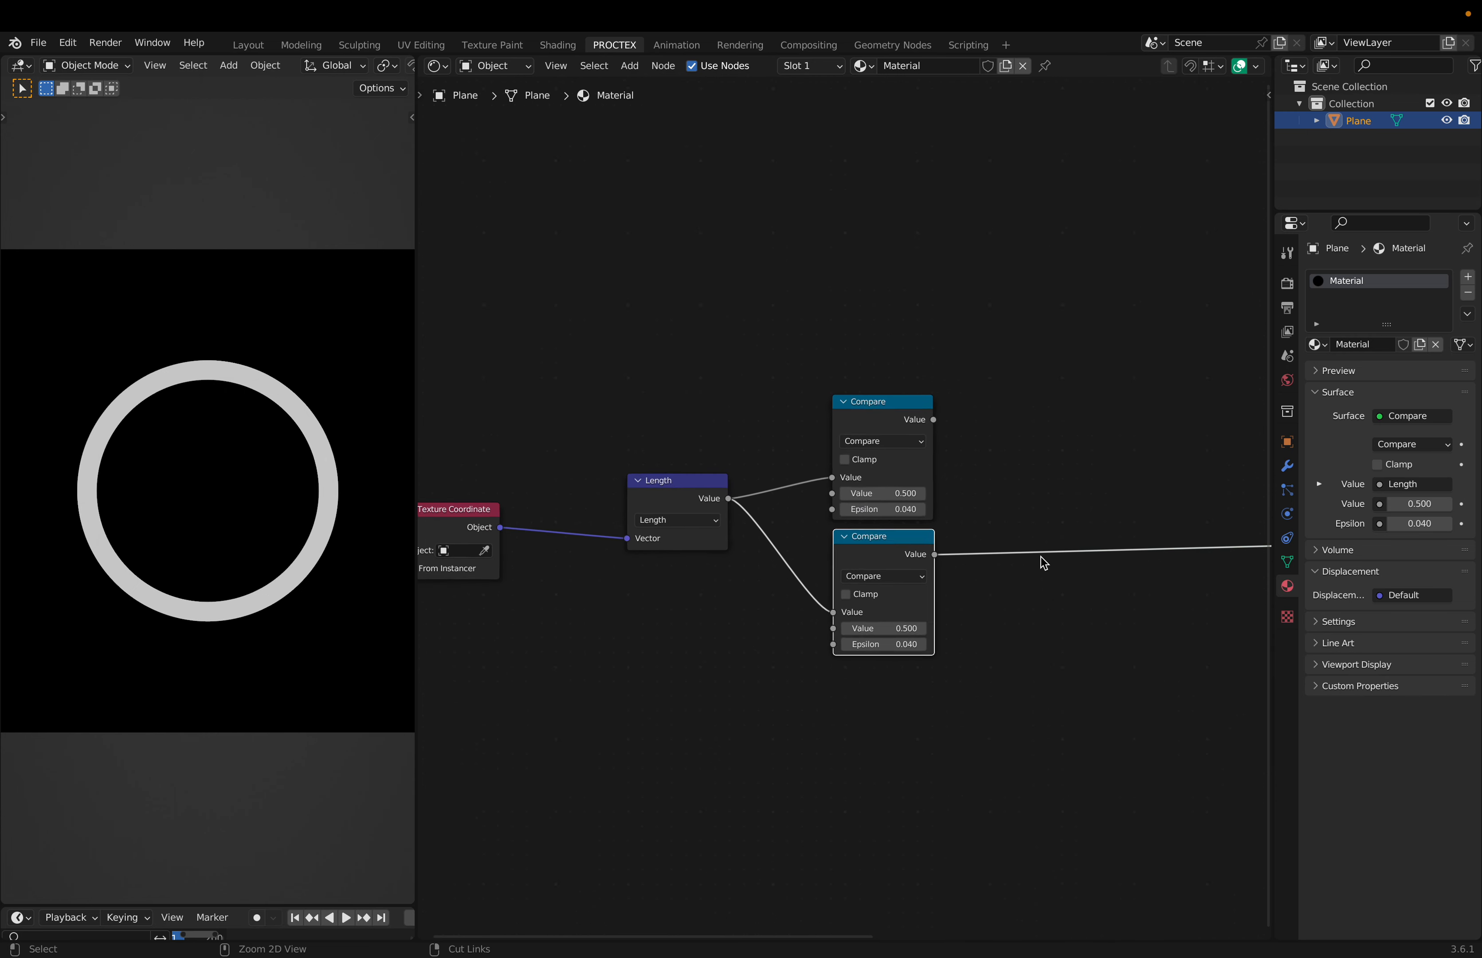
{"action": "left_click", "coordinate": [888, 399], "text": "ctrl+shift"}
{"action": "left_click", "coordinate": [910, 548], "text": "ctrl+shift"}
{"action": "left_click", "coordinate": [892, 425], "text": "ctrl+shift"}
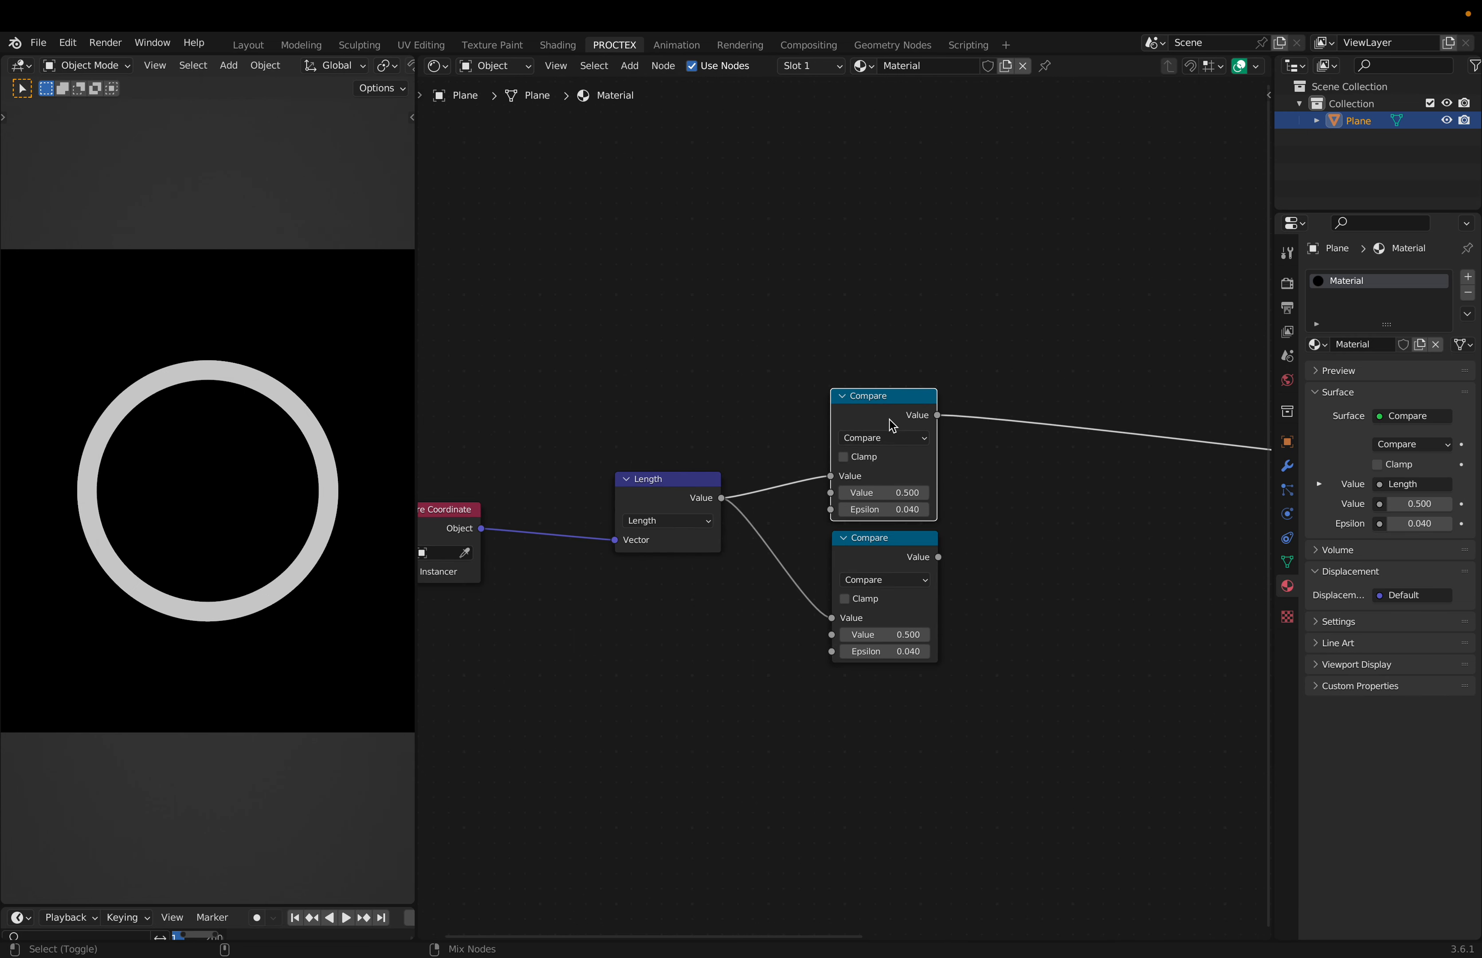
{"action": "left_click", "coordinate": [900, 544], "text": "ctrl+shift"}
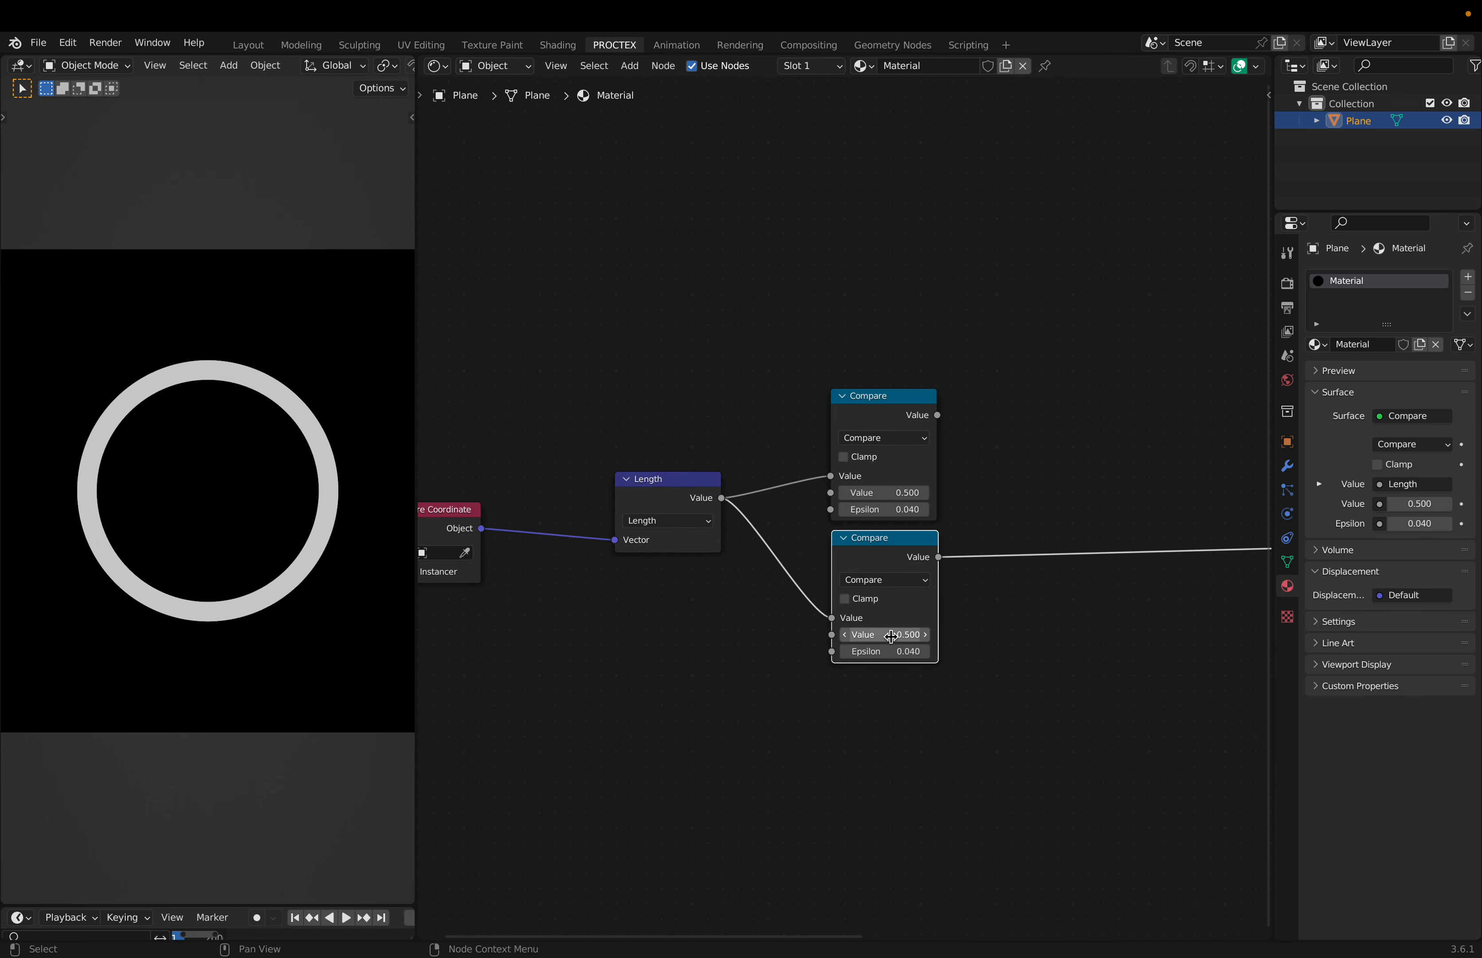
Set the duplicated Compare node's value to 0.320 and preview both rings in turn, ending on the original Compare node
{"action": "left_click_drag", "start_coordinate": [895, 634], "coordinate": [871, 635]}
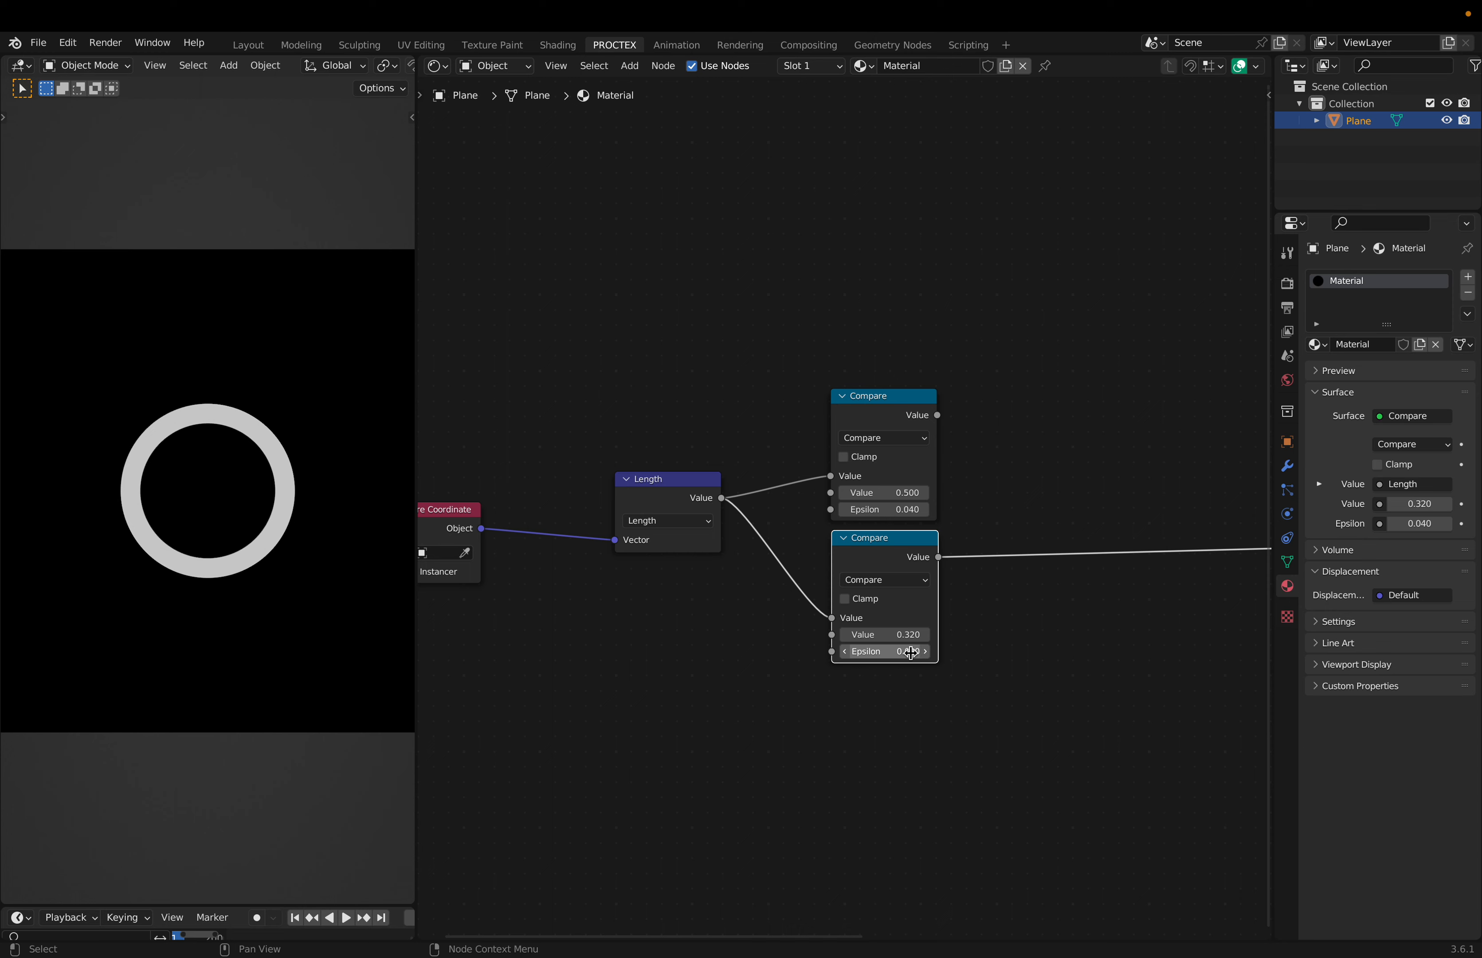
{"action": "left_click", "coordinate": [915, 416], "text": "ctrl+shift"}
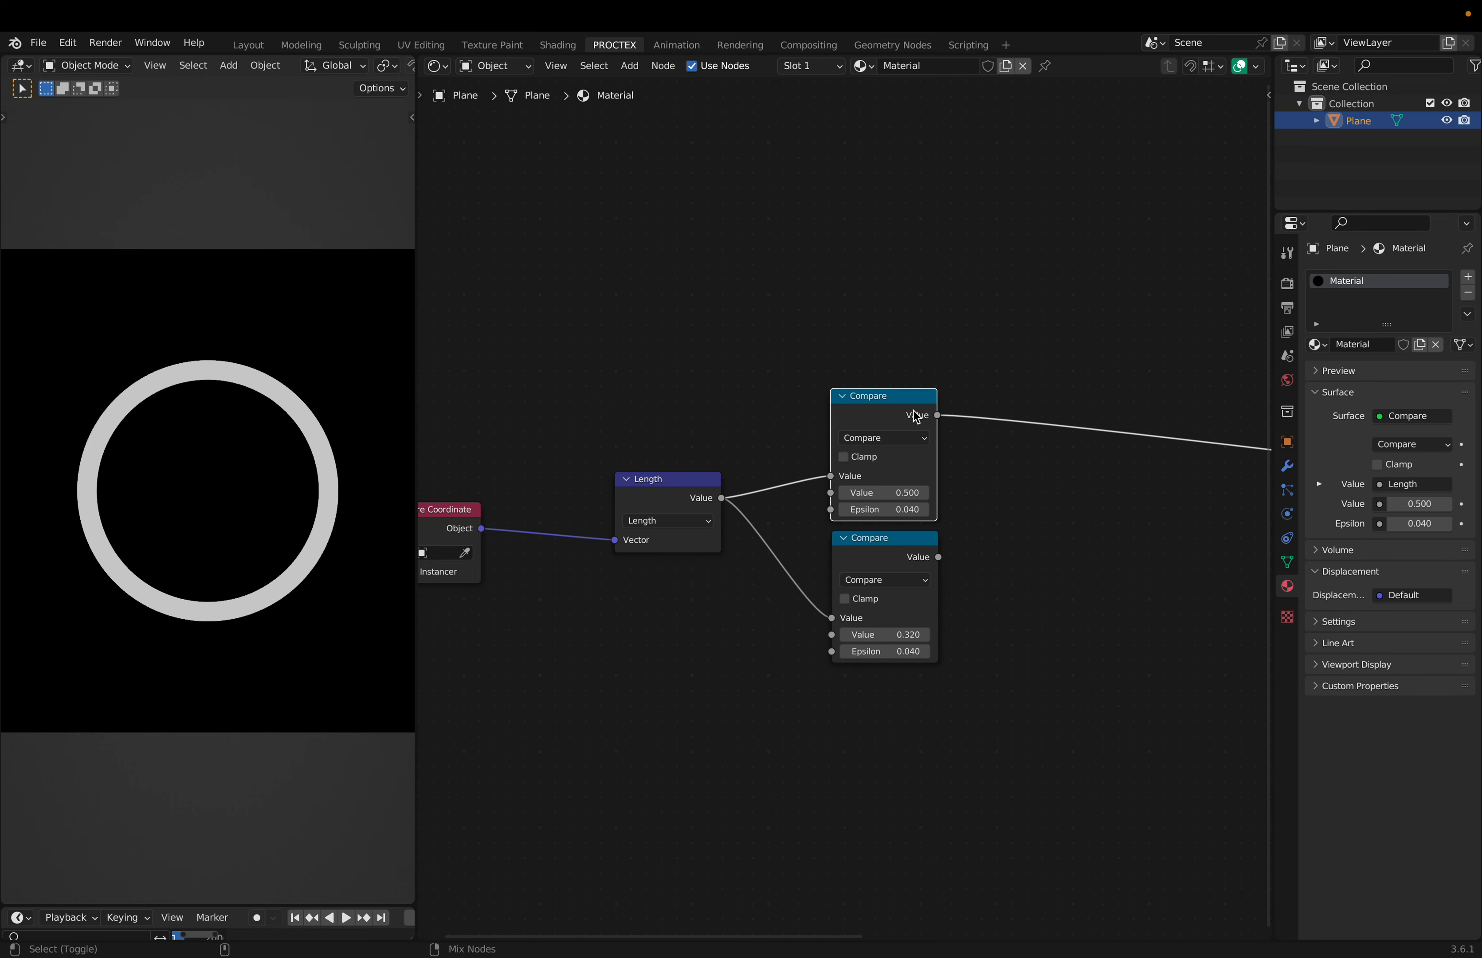
{"action": "left_click", "coordinate": [890, 547], "text": "ctrl+shift"}
{"action": "left_click", "coordinate": [869, 423], "text": "ctrl+shift"}
Place a Math node set to Add after the first Compare node and connect the second Compare node to its other input
{"action": "key", "text": "shift+d"}
{"action": "left_click", "coordinate": [1103, 439]}
{"action": "left_click", "coordinate": [1071, 458]}
{"action": "left_click", "coordinate": [576, 501]}
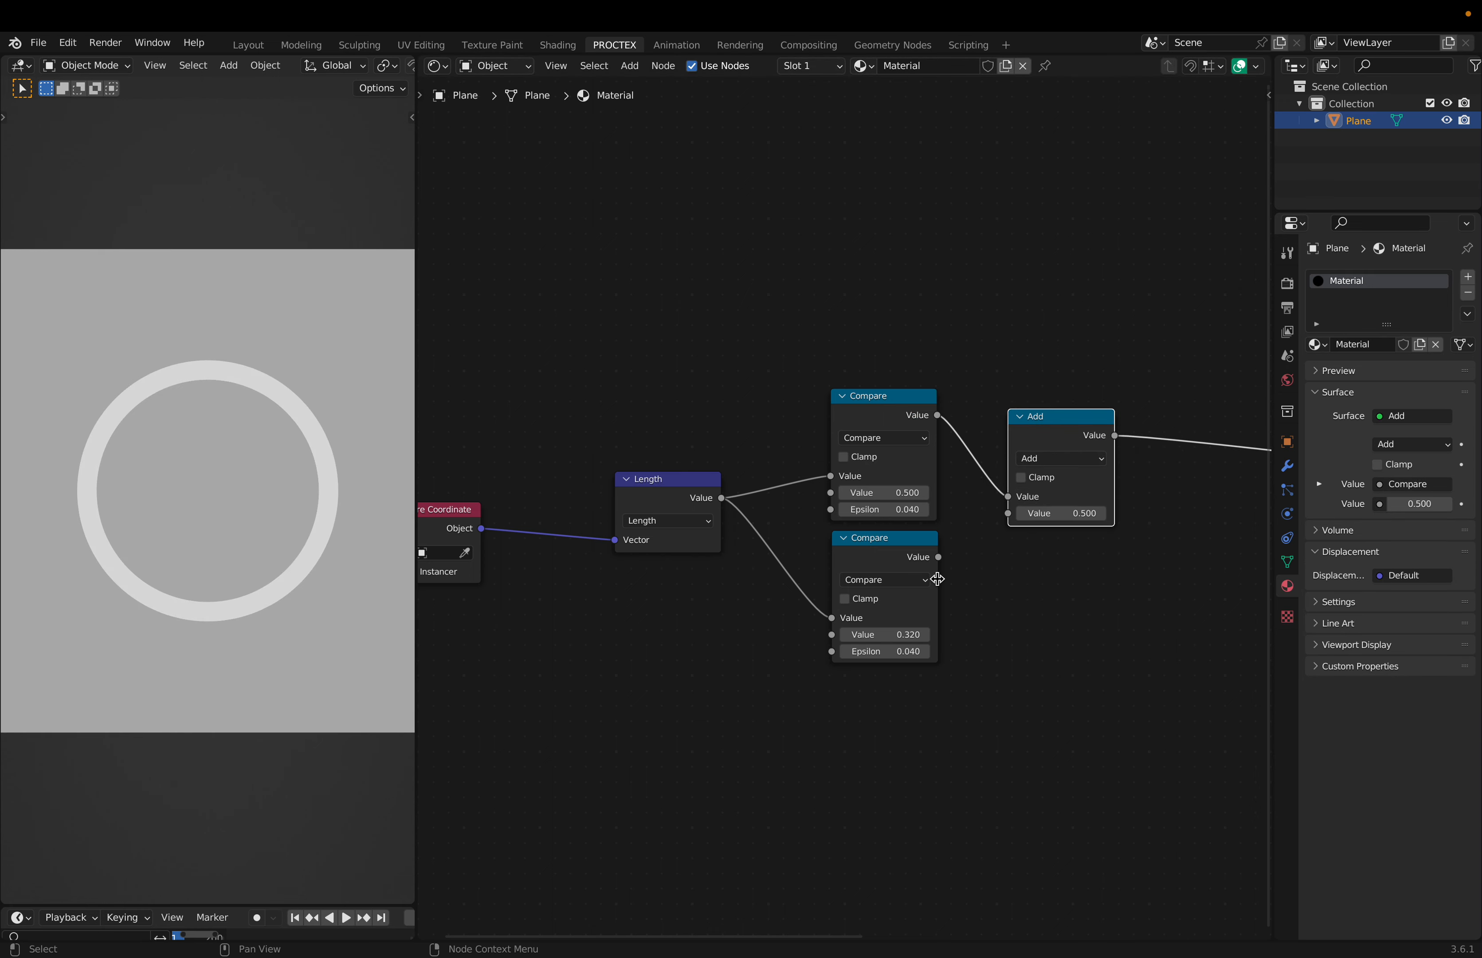
{"action": "right_click_drag", "start_coordinate": [920, 585], "coordinate": [1059, 508], "text": "alt"}
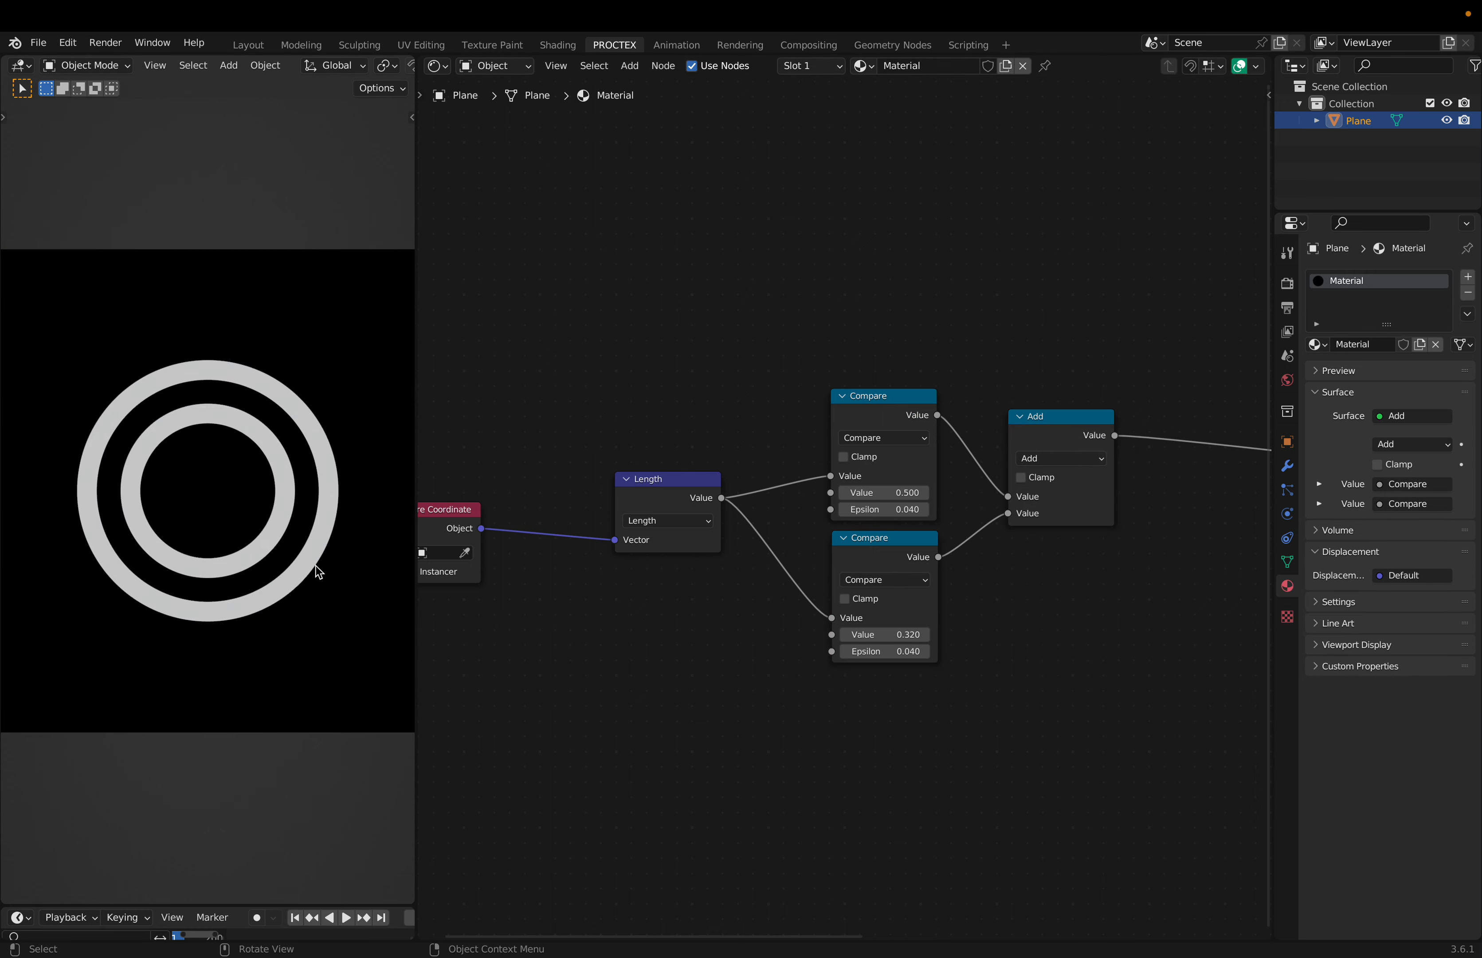
Spread out the Add and lower Compare nodes, move Texture Coordinate below the ring chain, and preview its Object output
{"action": "left_click_drag", "start_coordinate": [1059, 438], "coordinate": [1194, 410]}
{"action": "scroll", "coordinate": [1035, 639], "scroll_direction": "right", "scroll_amount": 3}
{"action": "scroll", "coordinate": [200, 475], "scroll_direction": "right", "scroll_amount": 1}
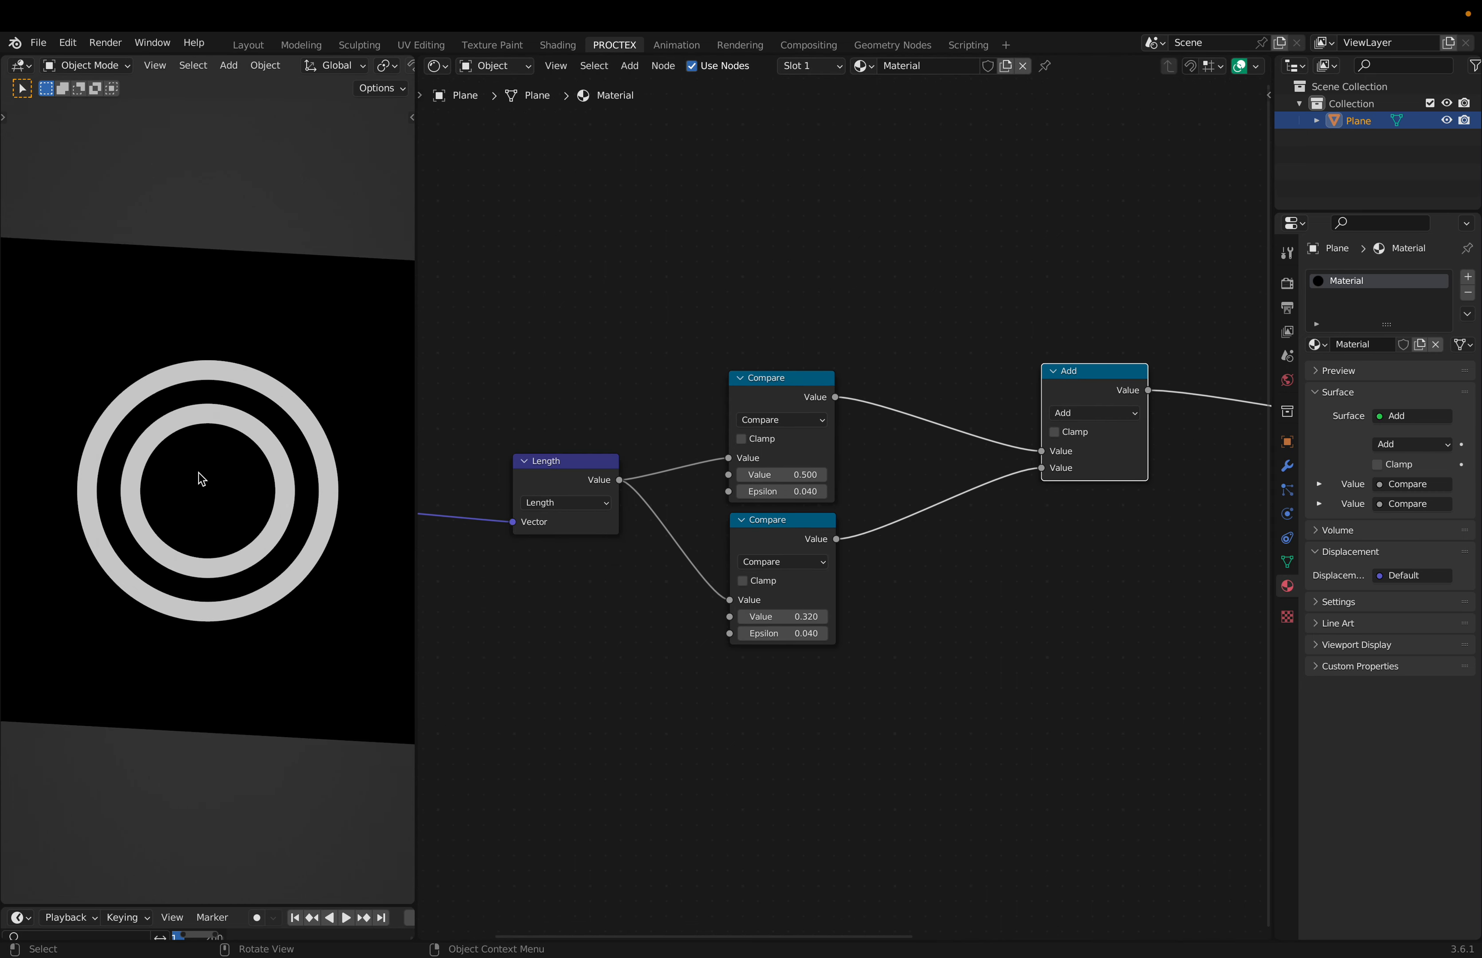
{"action": "left_click_drag", "start_coordinate": [794, 540], "coordinate": [800, 558]}
{"action": "scroll", "coordinate": [762, 609], "scroll_direction": "left", "scroll_amount": 3}
{"action": "scroll", "coordinate": [762, 609], "scroll_direction": "down", "scroll_amount": 1}
{"action": "left_click_drag", "start_coordinate": [543, 397], "coordinate": [520, 580]}
{"action": "left_click", "coordinate": [522, 585], "text": "ctrl+shift"}
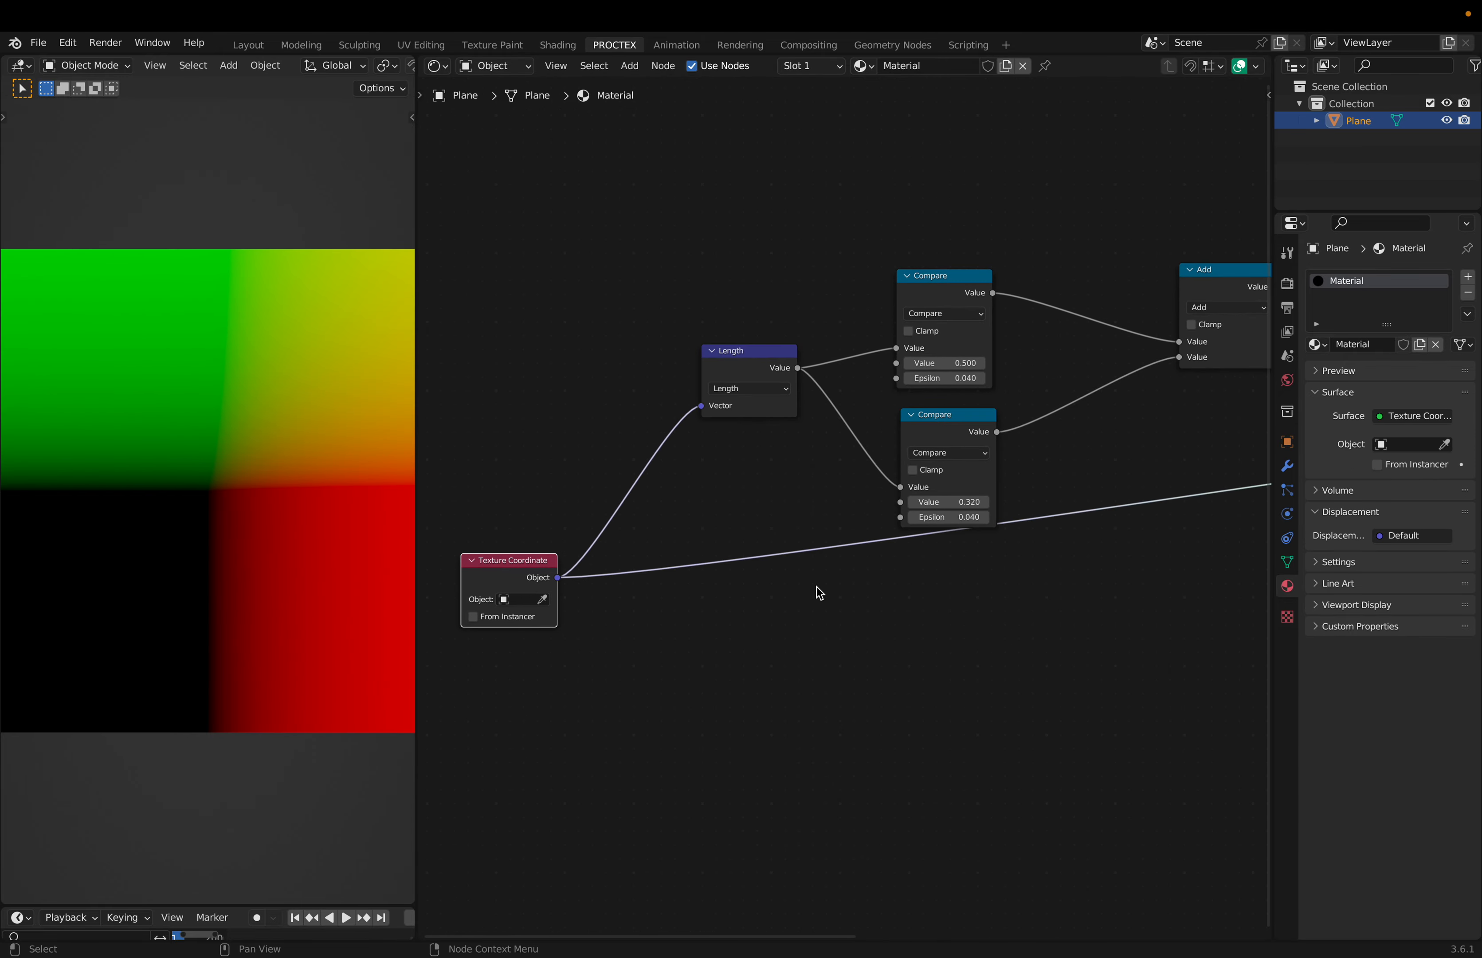
Insert a Gradient Texture node set to Radial after the Texture Coordinate node and position it below the ring chain
{"action": "key", "text": "q"}
{"action": "key", "text": "g"}
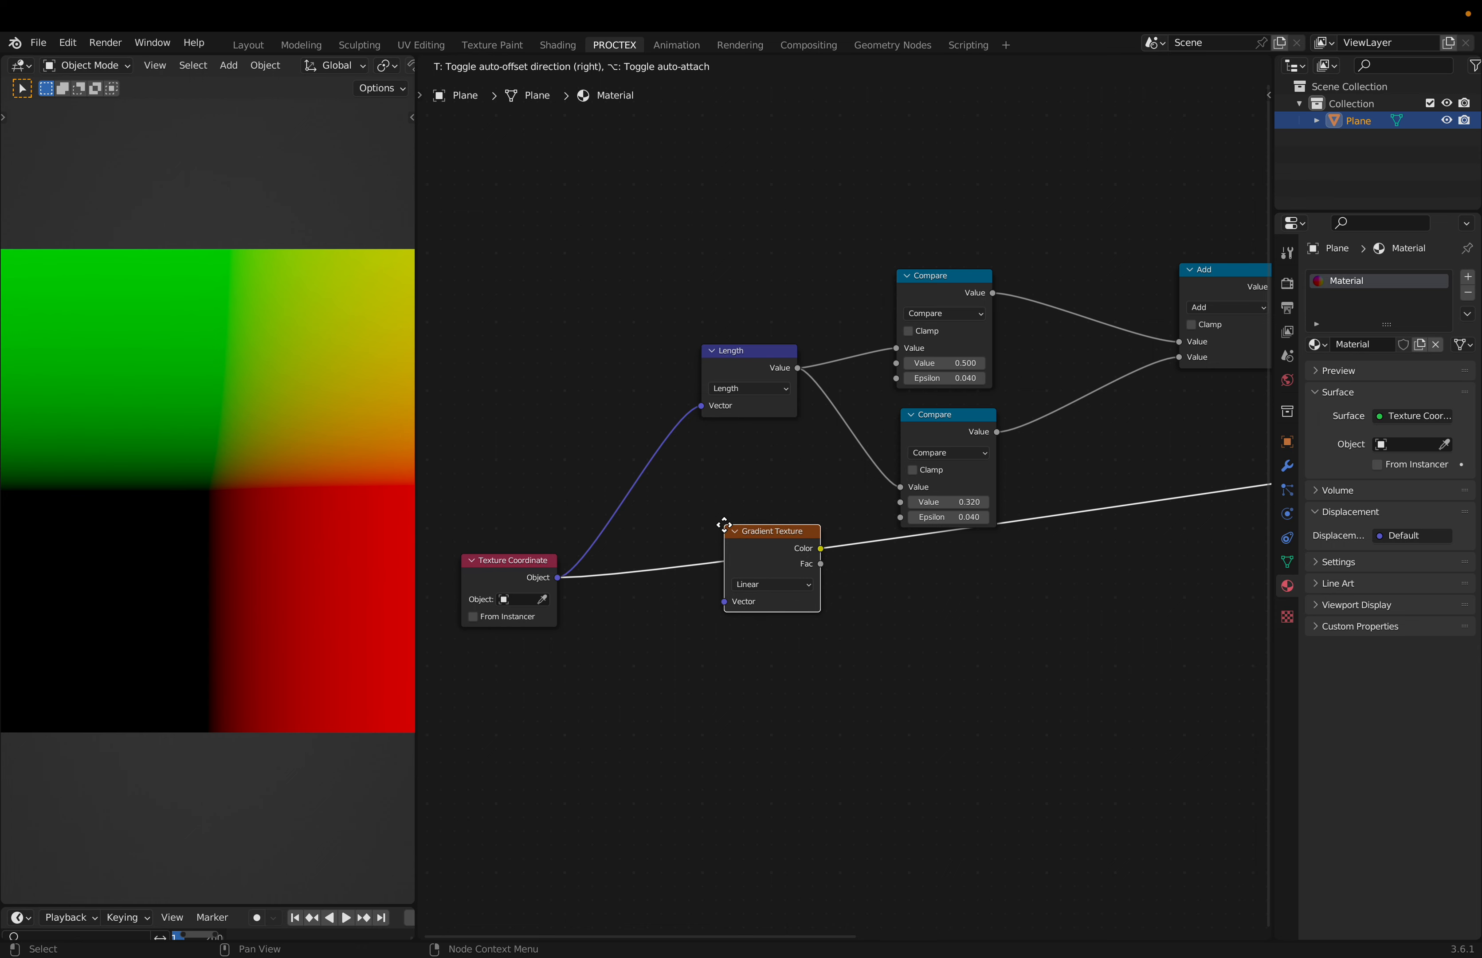
{"action": "left_click", "coordinate": [723, 525]}
{"action": "left_click", "coordinate": [783, 592]}
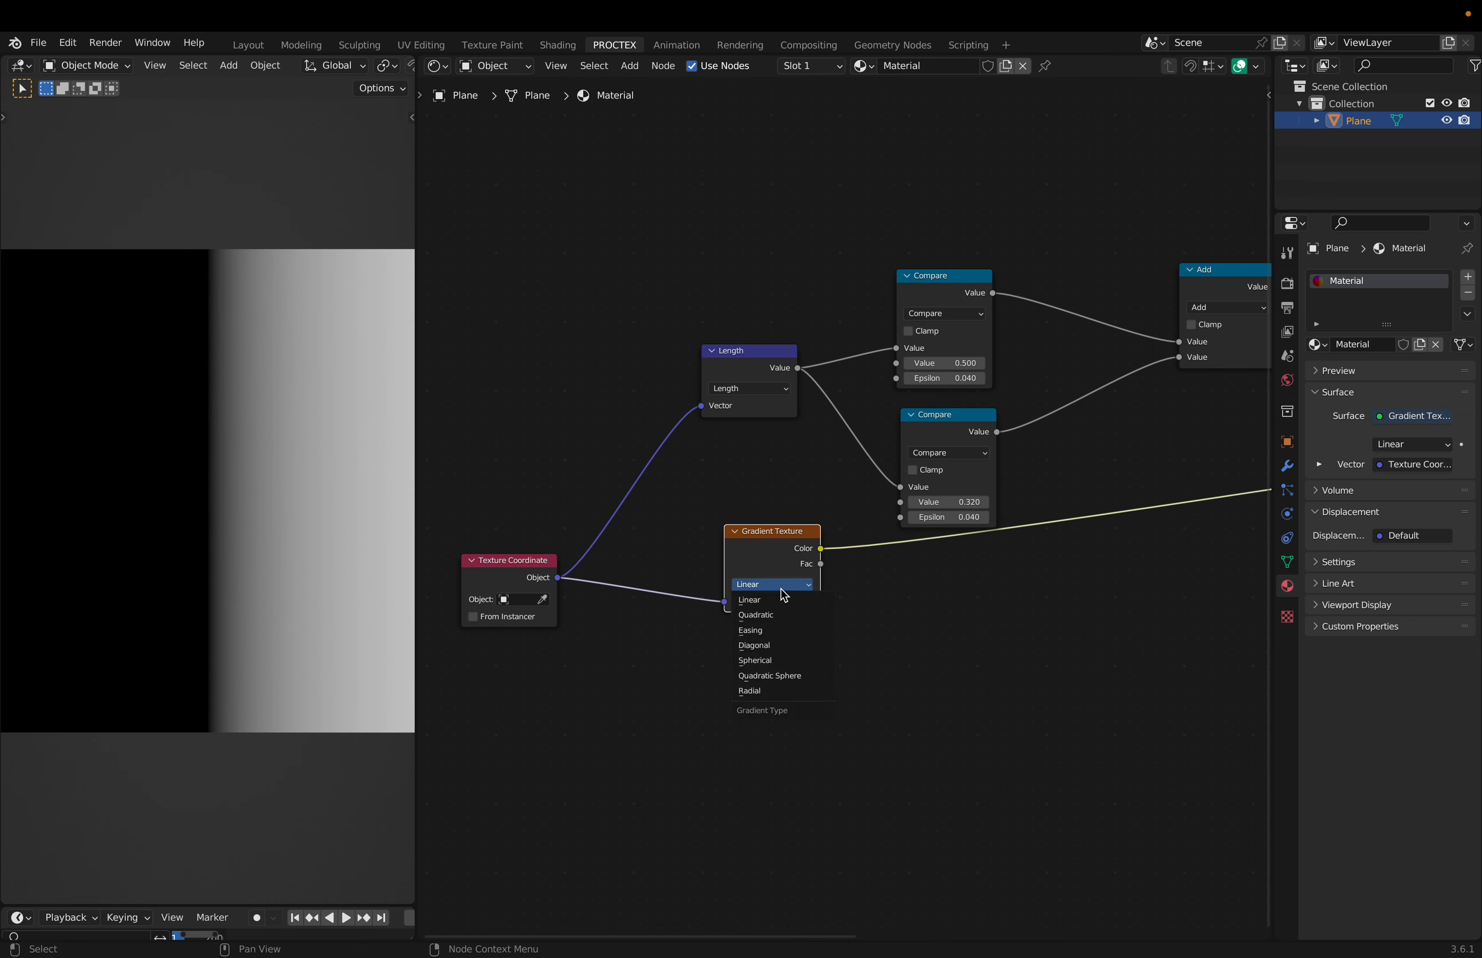
{"action": "left_click", "coordinate": [763, 698]}
{"action": "key", "text": "g"}
{"action": "left_click", "coordinate": [929, 587]}
{"action": "key", "text": "q"}
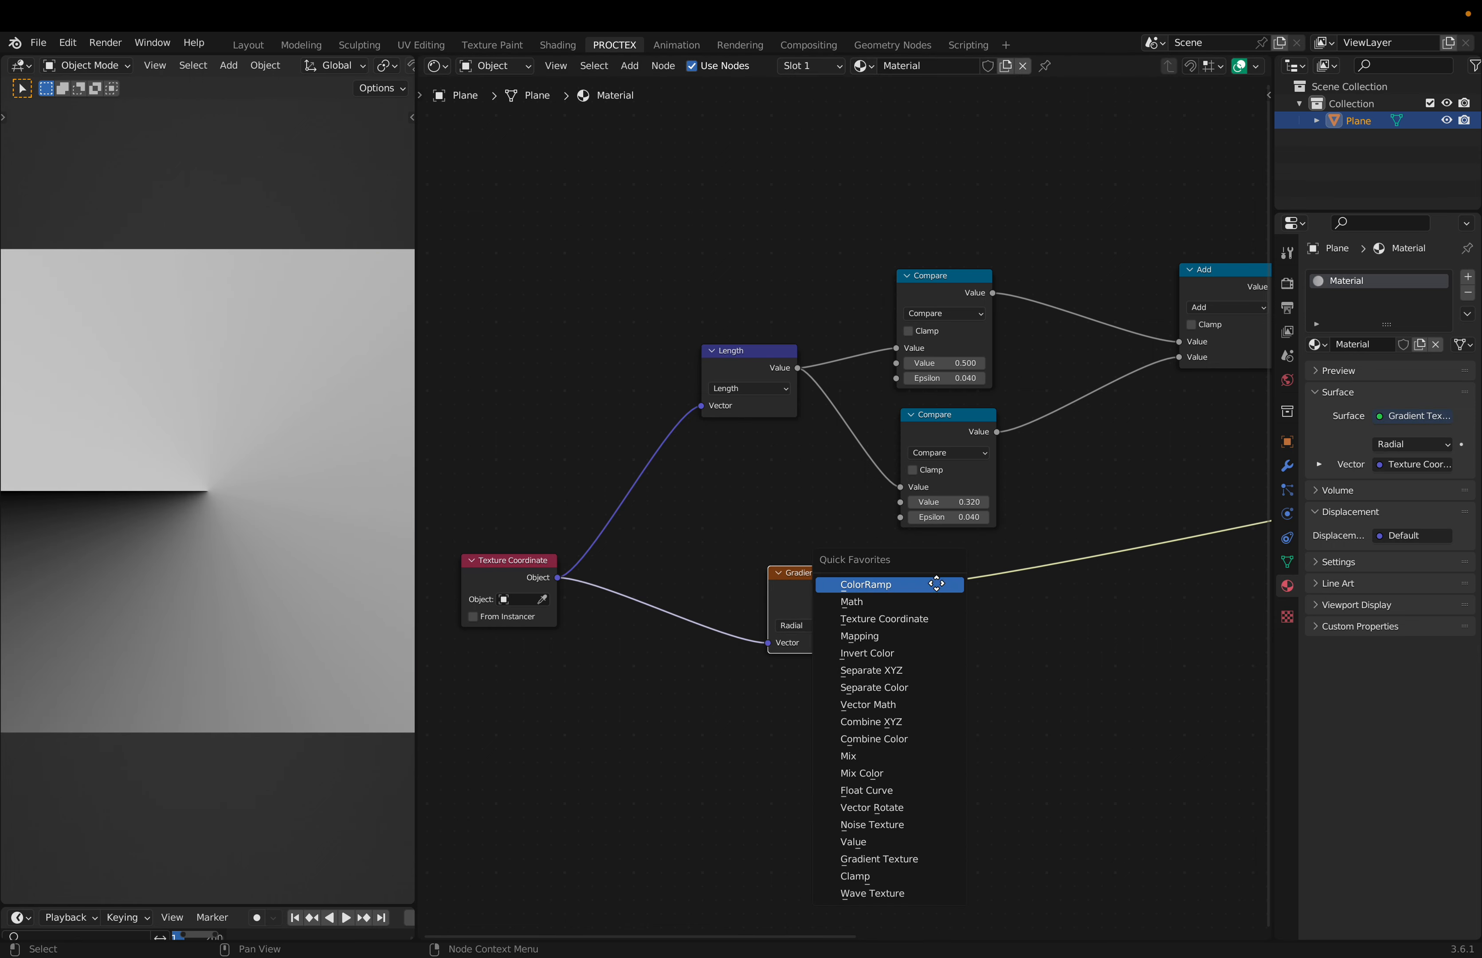
{"action": "key", "text": "s"}
{"action": "left_click", "coordinate": [911, 557]}
{"action": "key", "text": "ctrl+x"}
Insert a Math node set to Subtract after the Gradient Texture and place it beside the gradient node
{"action": "key", "text": "q"}
{"action": "key", "text": "m"}
{"action": "left_click", "coordinate": [926, 569]}
{"action": "left_click", "coordinate": [965, 612]}
{"action": "key", "text": "s"}
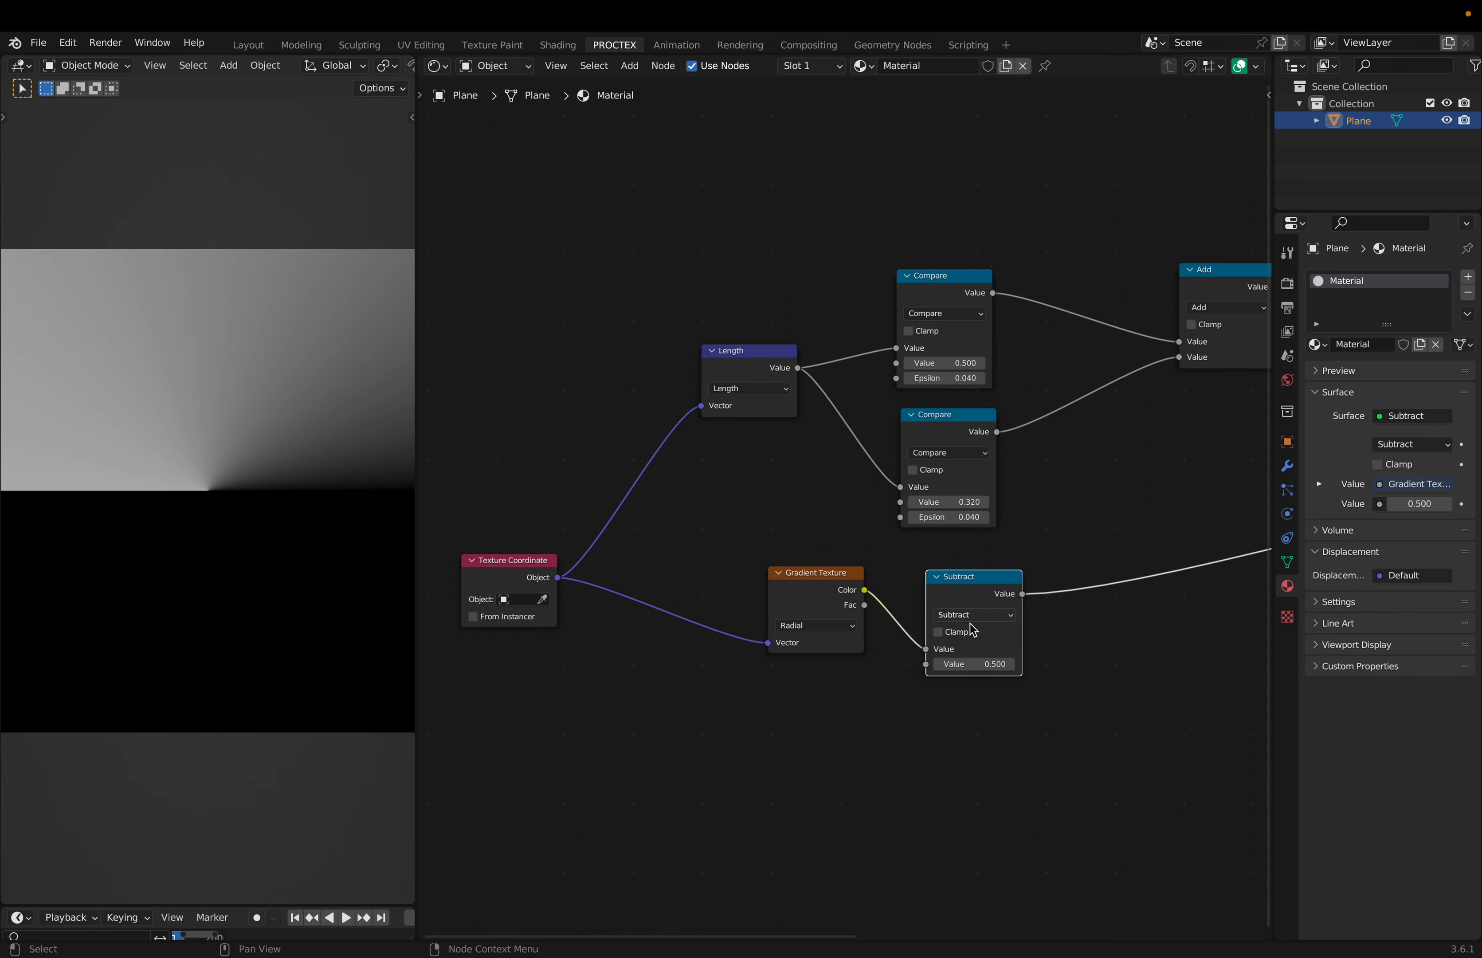
{"action": "key", "text": "g"}
{"action": "left_click", "coordinate": [962, 581]}
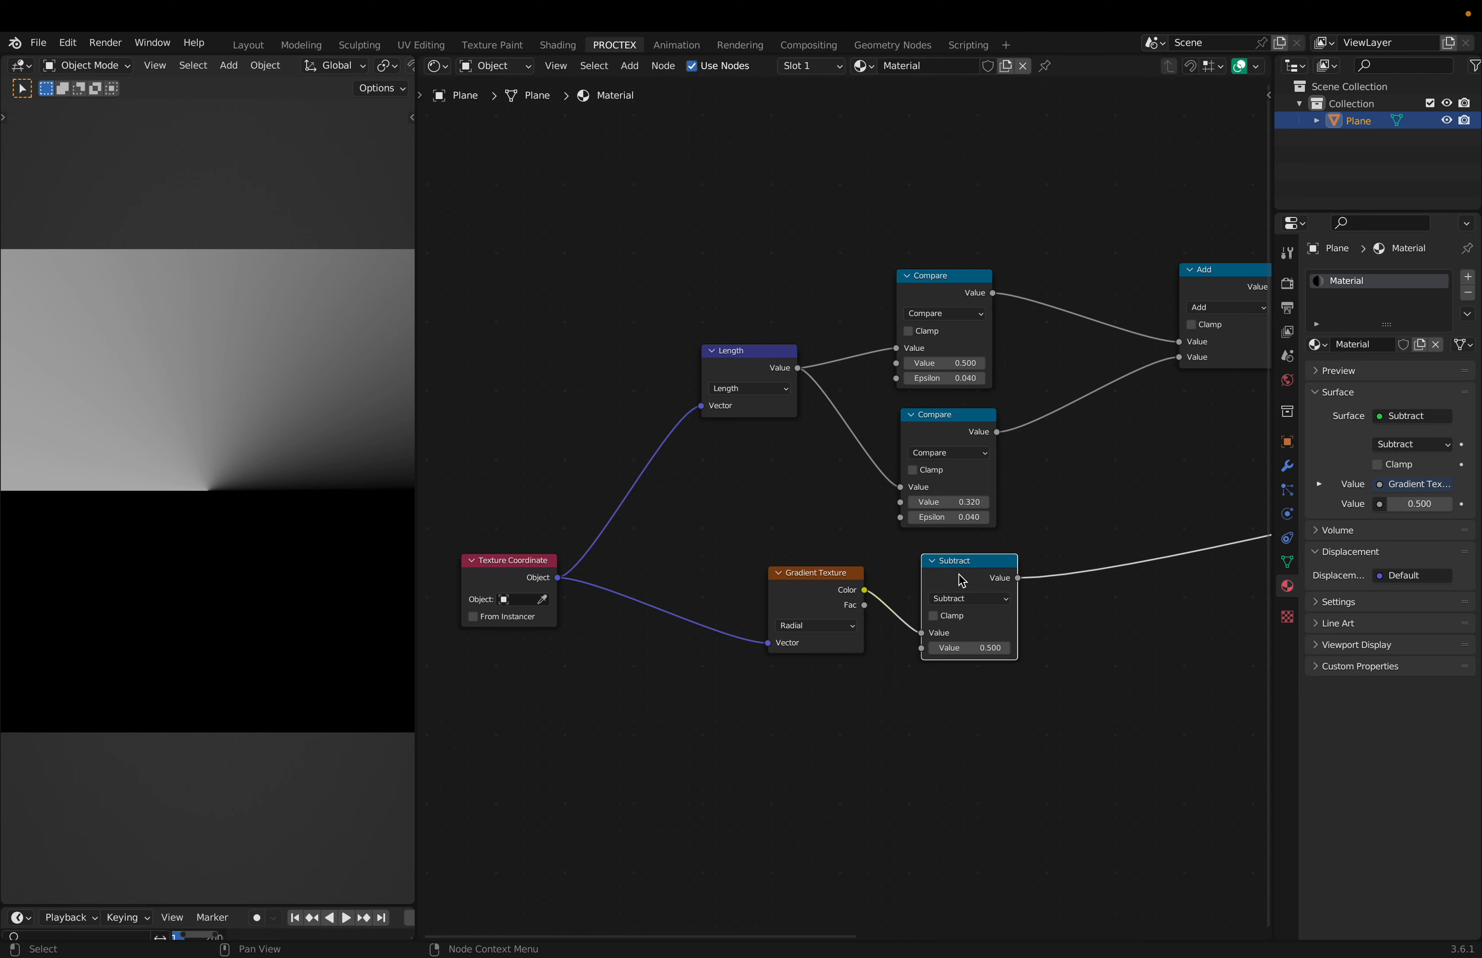
{"action": "scroll", "coordinate": [980, 584], "scroll_direction": "right", "scroll_amount": 3}
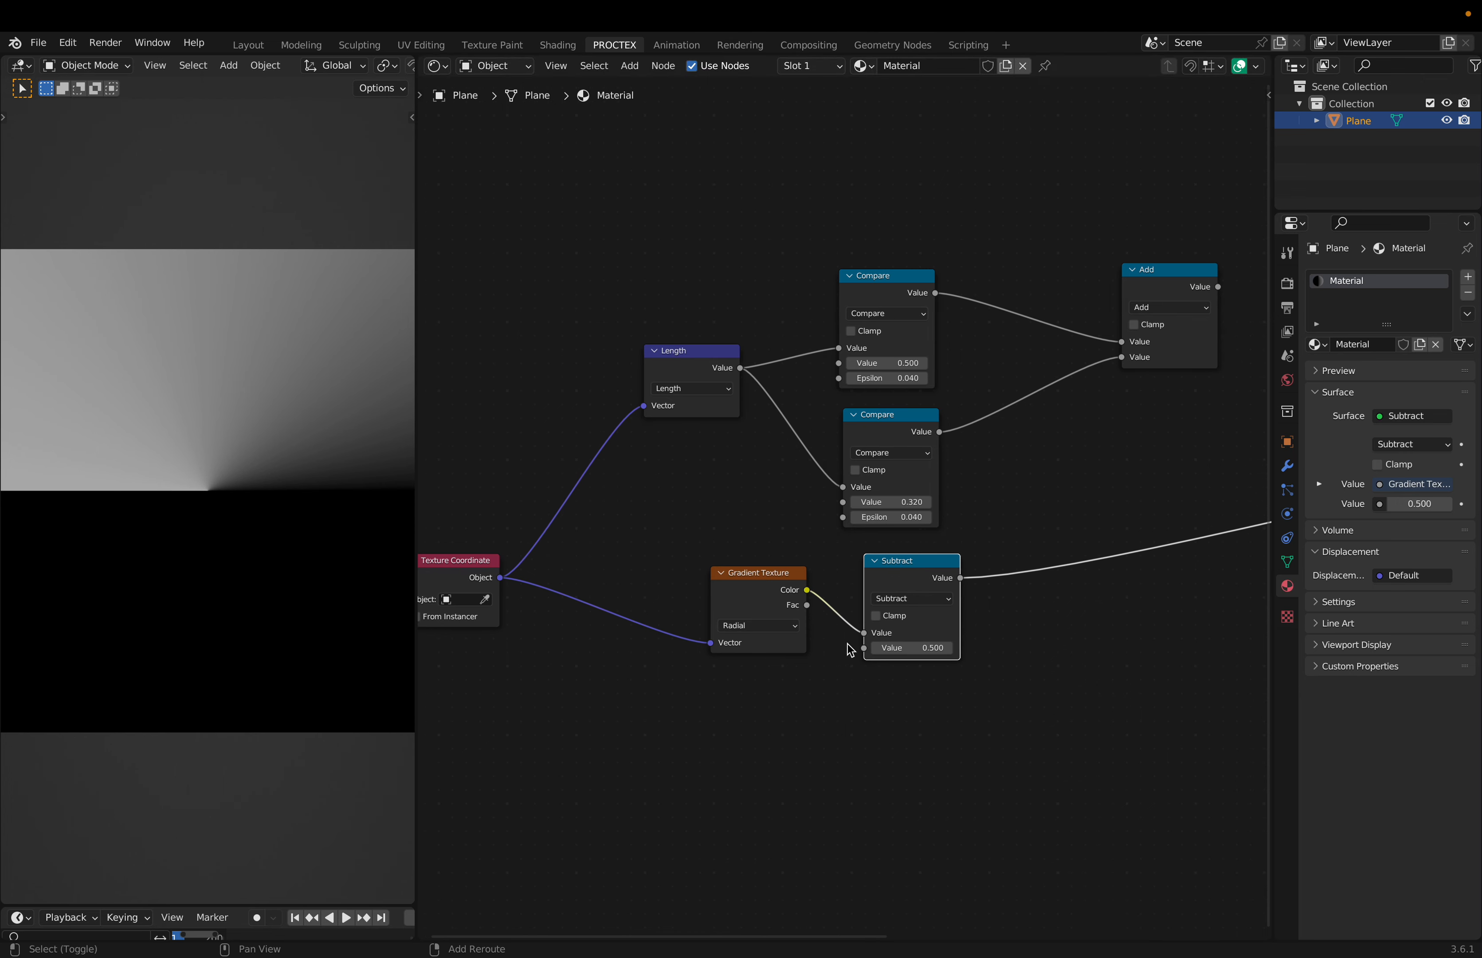
Duplicate the Subtract node, place the copy after it on the same link, and set the copy to Absolute
{"action": "key", "text": "shift+d"}
{"action": "left_click", "coordinate": [983, 644]}
{"action": "left_click", "coordinate": [1060, 600]}
{"action": "key", "text": "b"}
{"action": "left_click_drag", "start_coordinate": [1057, 571], "coordinate": [1037, 565]}
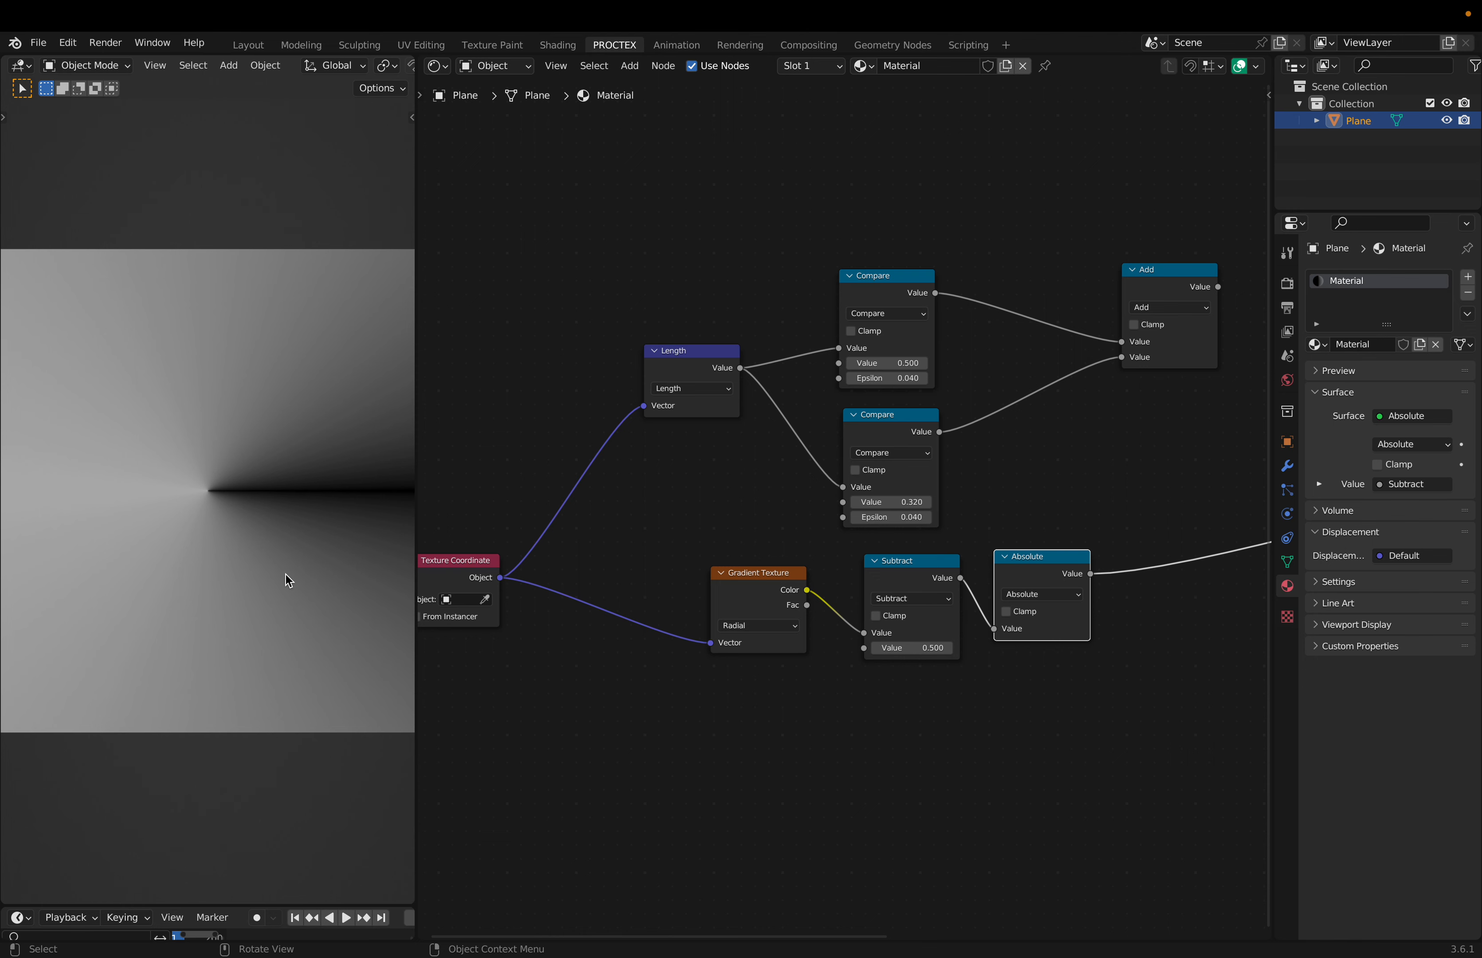
{"action": "left_click", "coordinate": [1038, 666]}
Duplicate the Absolute node, place the copy after it, and set it to Less Than with a threshold of 0.100
{"action": "scroll", "coordinate": [1036, 662], "scroll_direction": "down", "scroll_amount": 2, "text": "ctrl"}
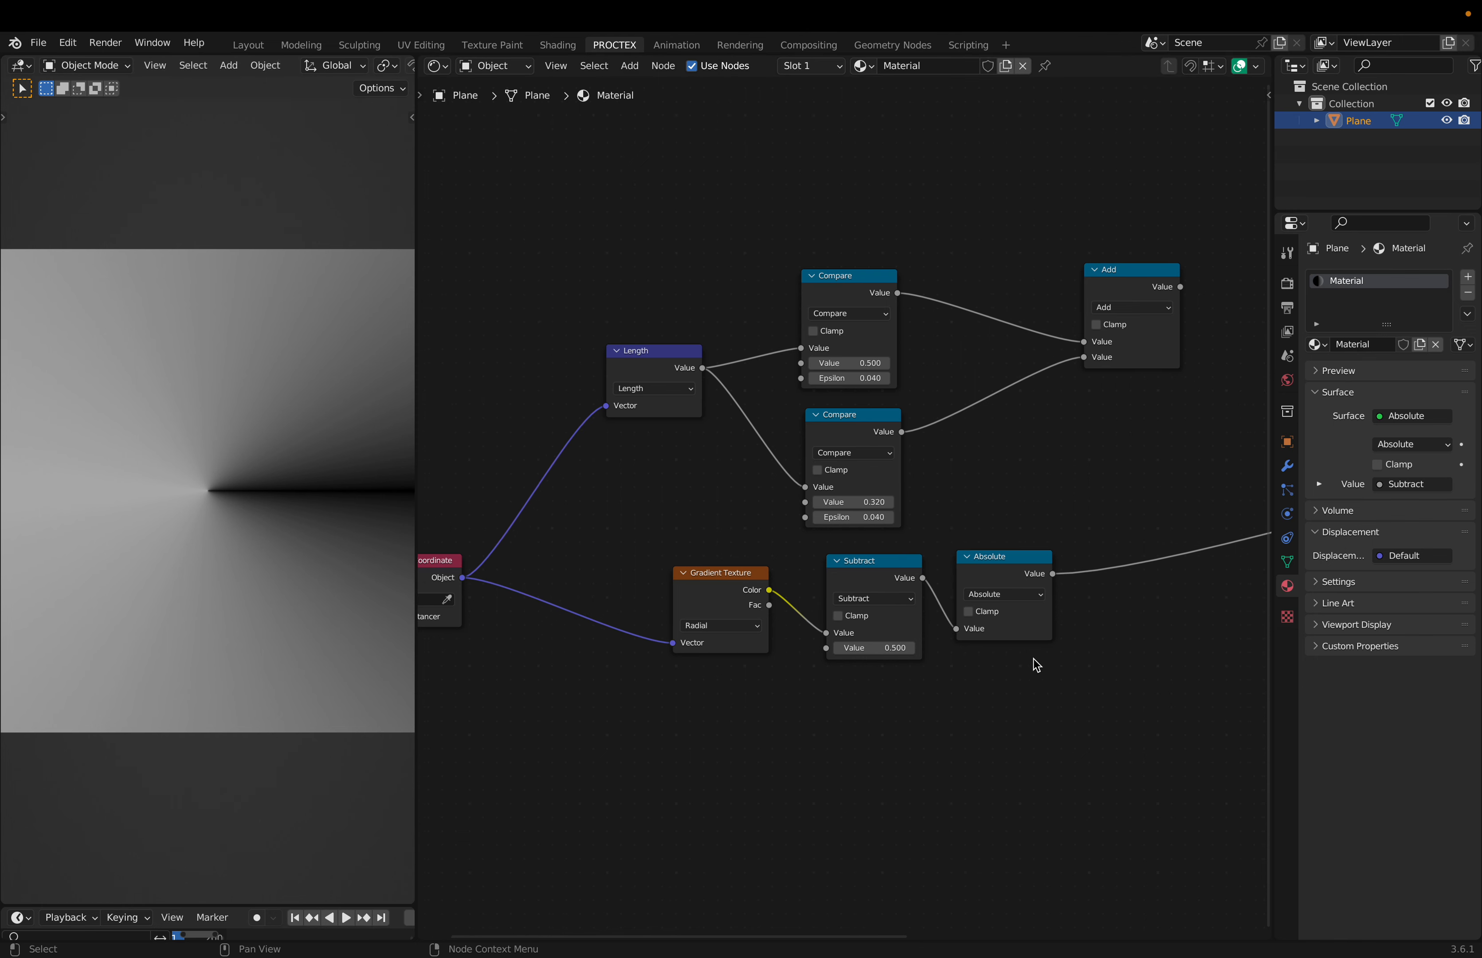
{"action": "left_click", "coordinate": [976, 564]}
{"action": "key", "text": "shift+d"}
{"action": "left_click", "coordinate": [1142, 604]}
{"action": "left_click", "coordinate": [1142, 604]}
{"action": "left_click", "coordinate": [1140, 618]}
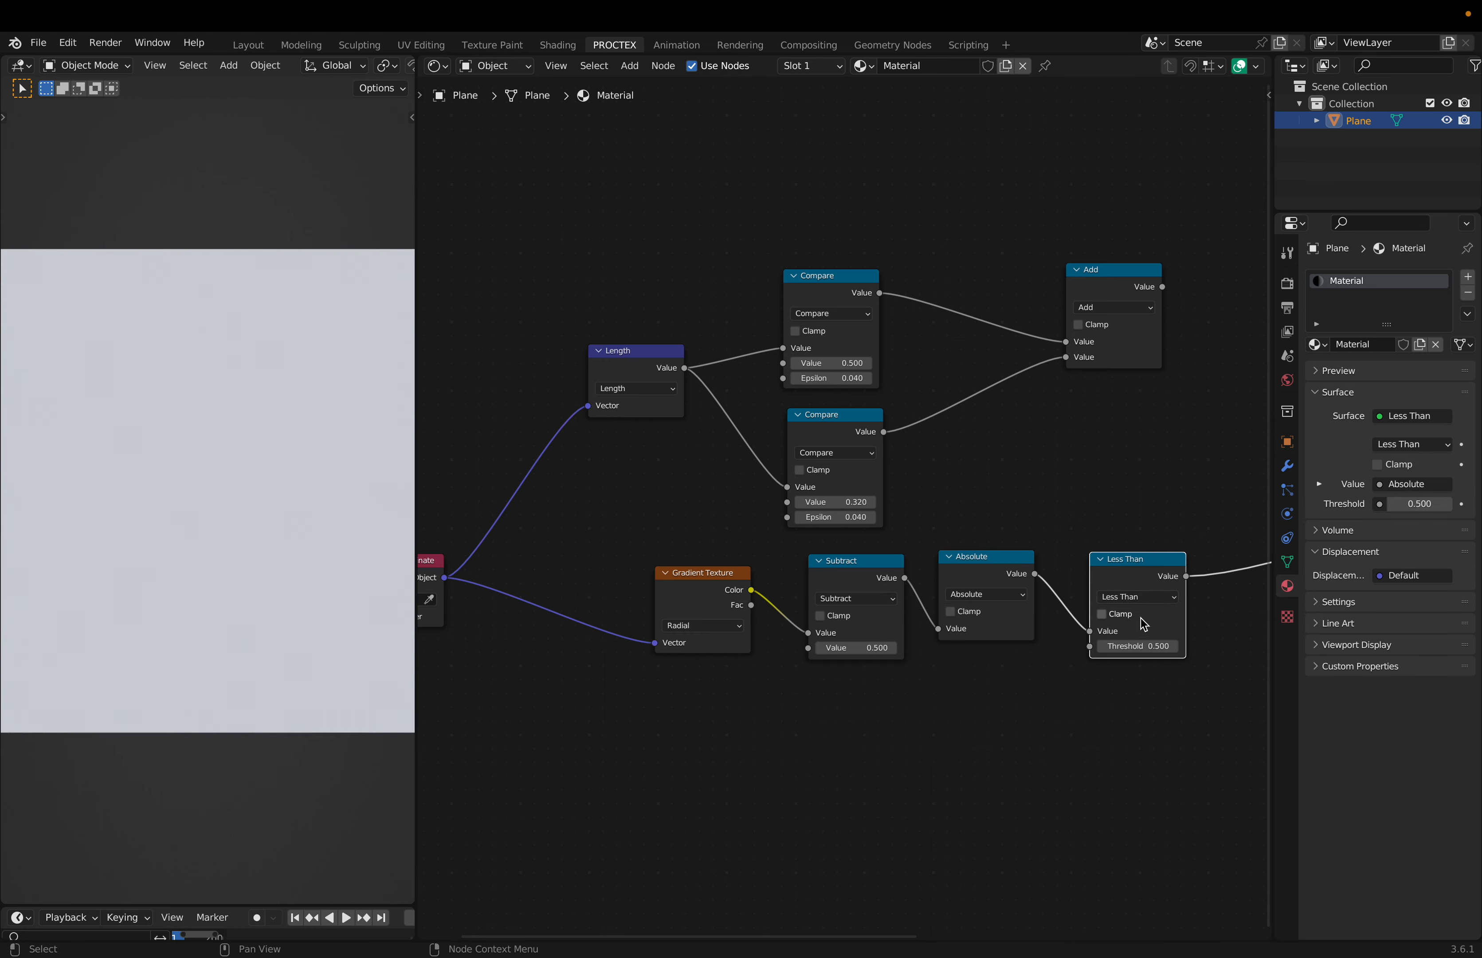
{"action": "mouse_move", "coordinate": [1138, 645]}
{"action": "left_mouse_down"}
{"action": "mouse_move", "coordinate": [1111, 646]}
{"action": "mouse_move", "coordinate": [1125, 646]}
{"action": "left_mouse_up"}
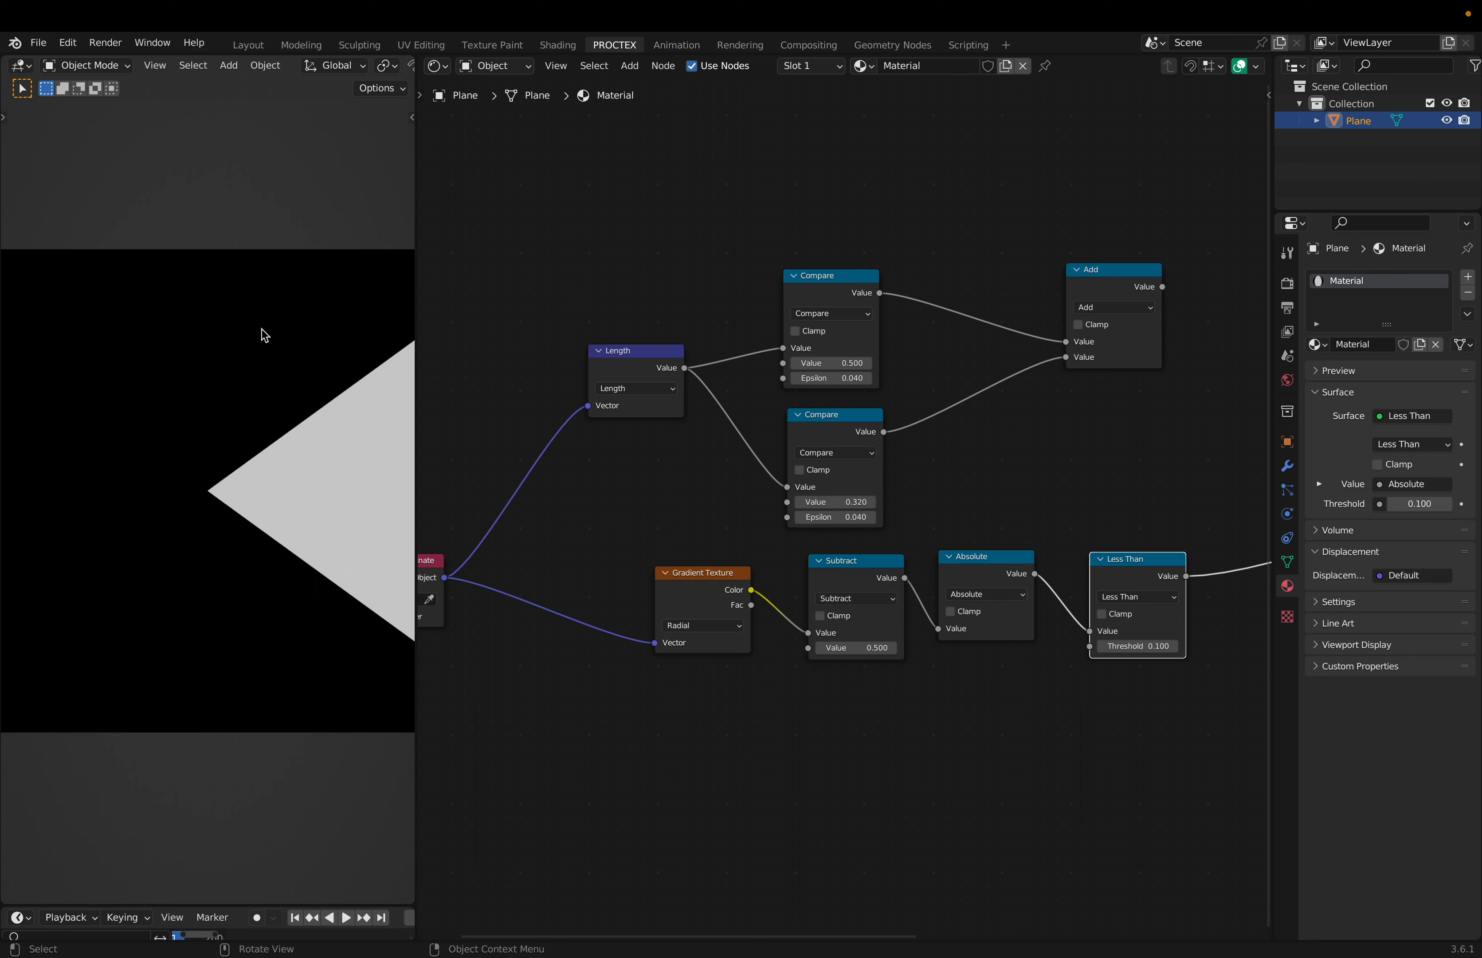
Insert a Vector Rotate node between Texture Coordinate and Gradient Texture and set its angle to 90°
{"action": "key", "text": "shift+a"}
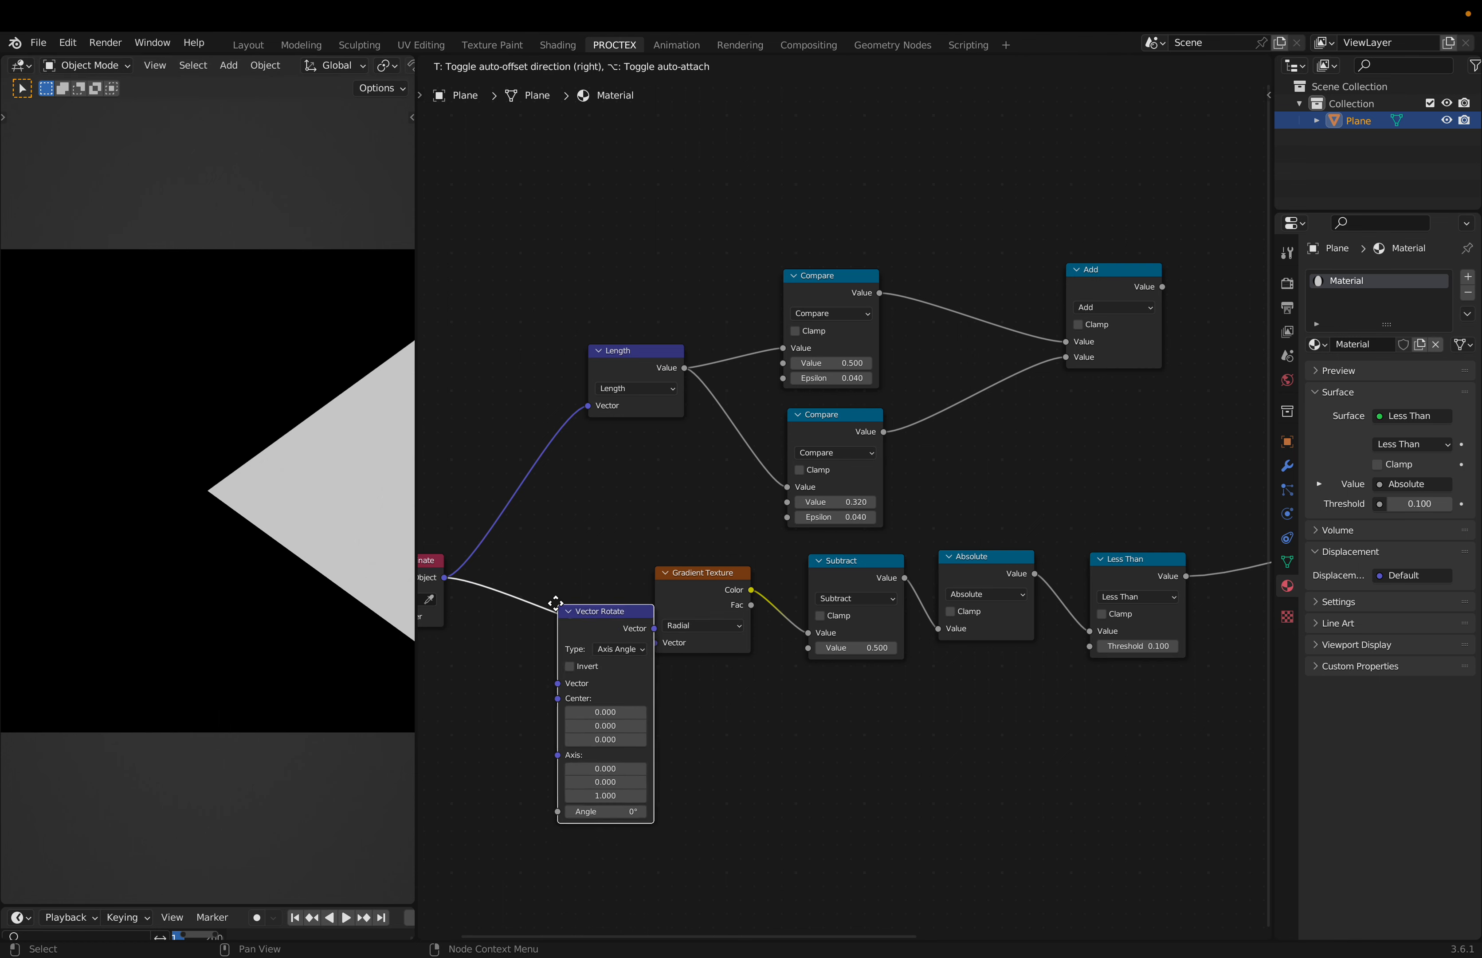
{"action": "left_click", "coordinate": [502, 583]}
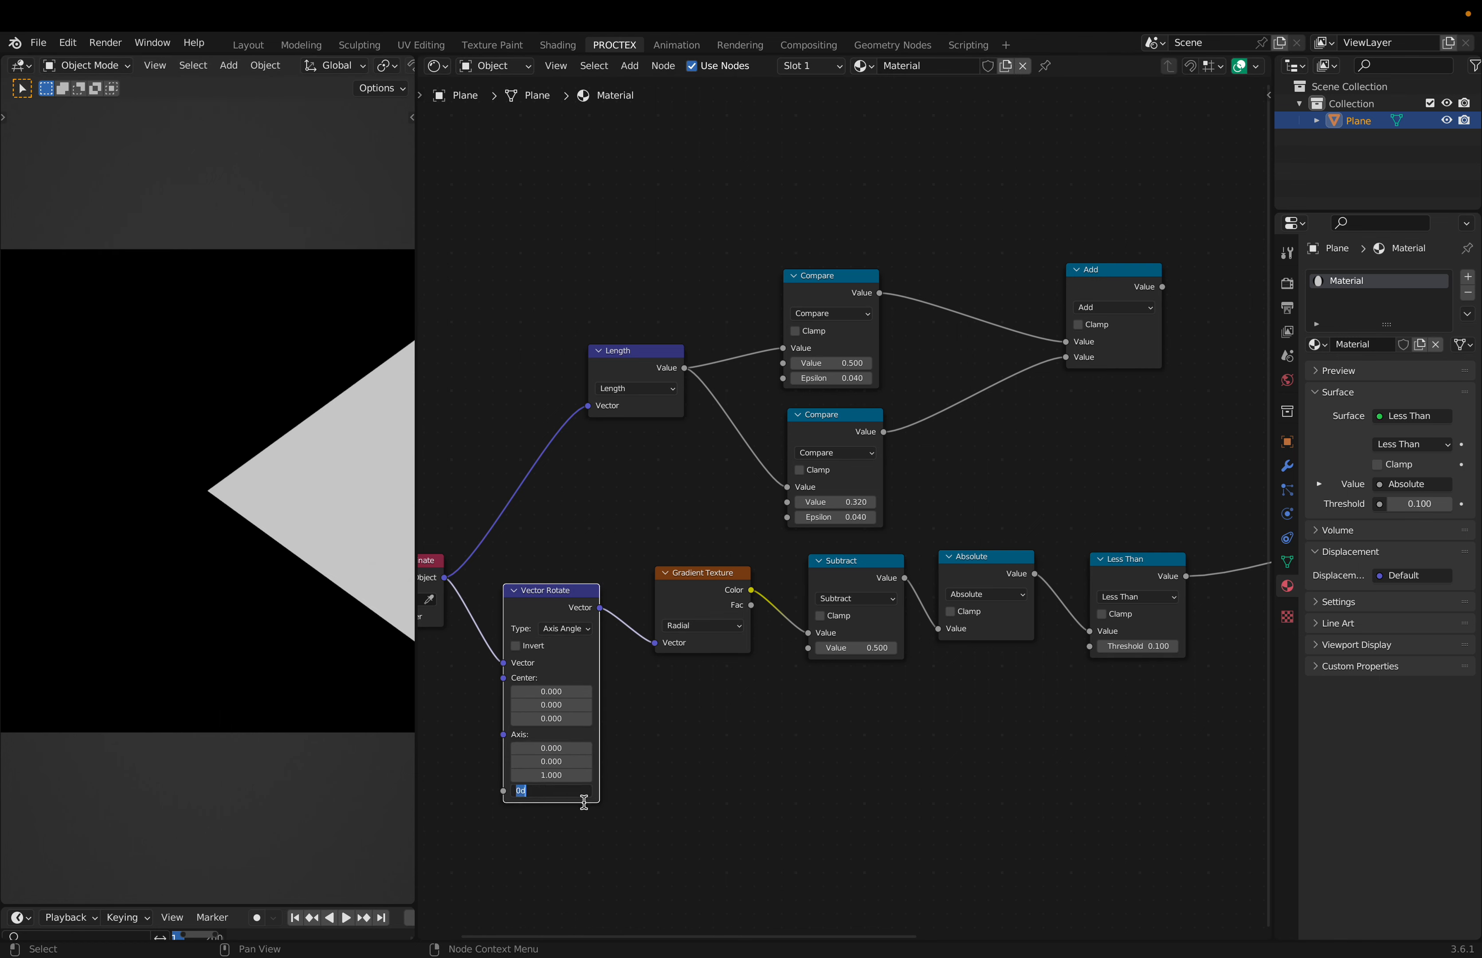
{"action": "left_click_drag", "start_coordinate": [576, 791], "coordinate": [536, 789], "text": "shift"}
{"action": "left_click", "coordinate": [530, 789]}
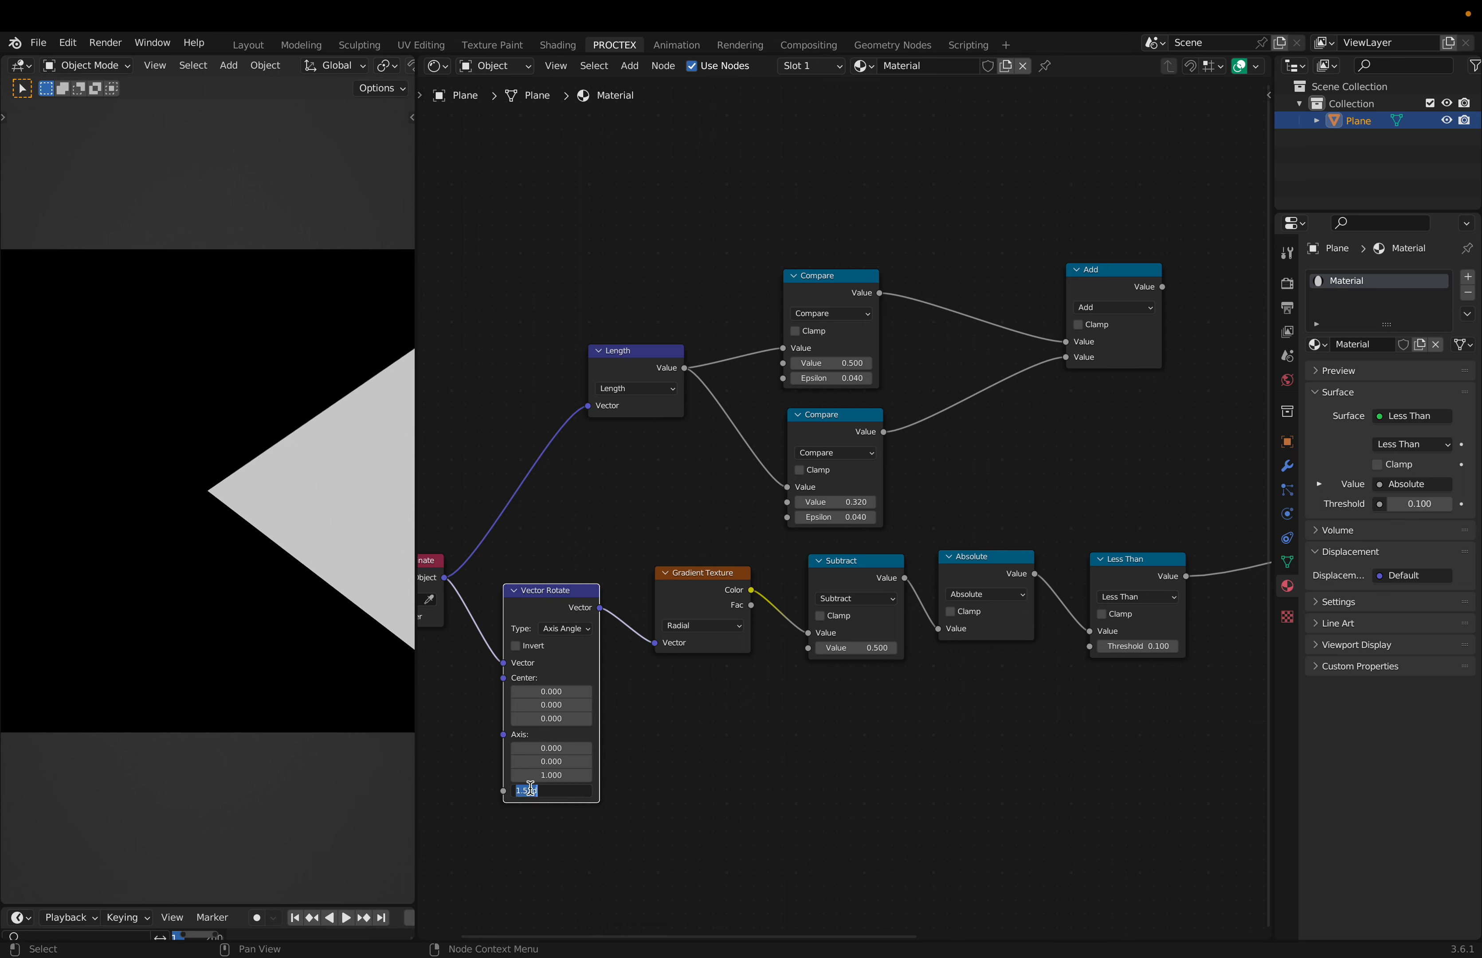
{"action": "type", "text": "90"}
{"action": "key", "text": "Return"}
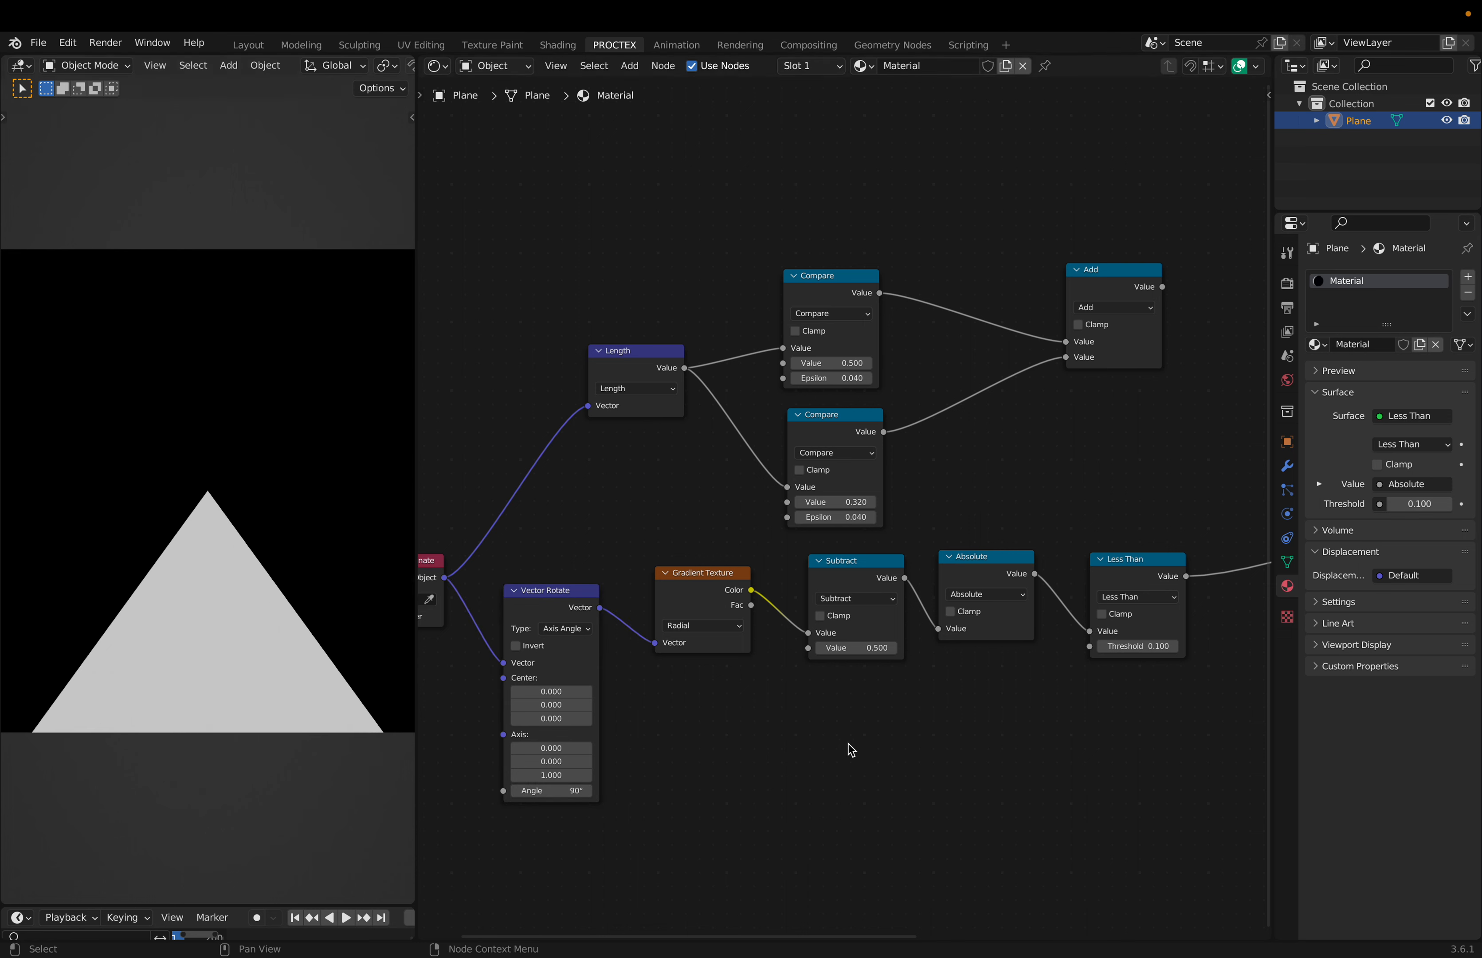
Preview the lower Compare ring, followed by the Less Than wedge, to compare the two masks
{"action": "scroll", "coordinate": [863, 757], "scroll_direction": "right", "scroll_amount": 3}
{"action": "scroll", "coordinate": [863, 757], "scroll_direction": "up", "scroll_amount": 2}
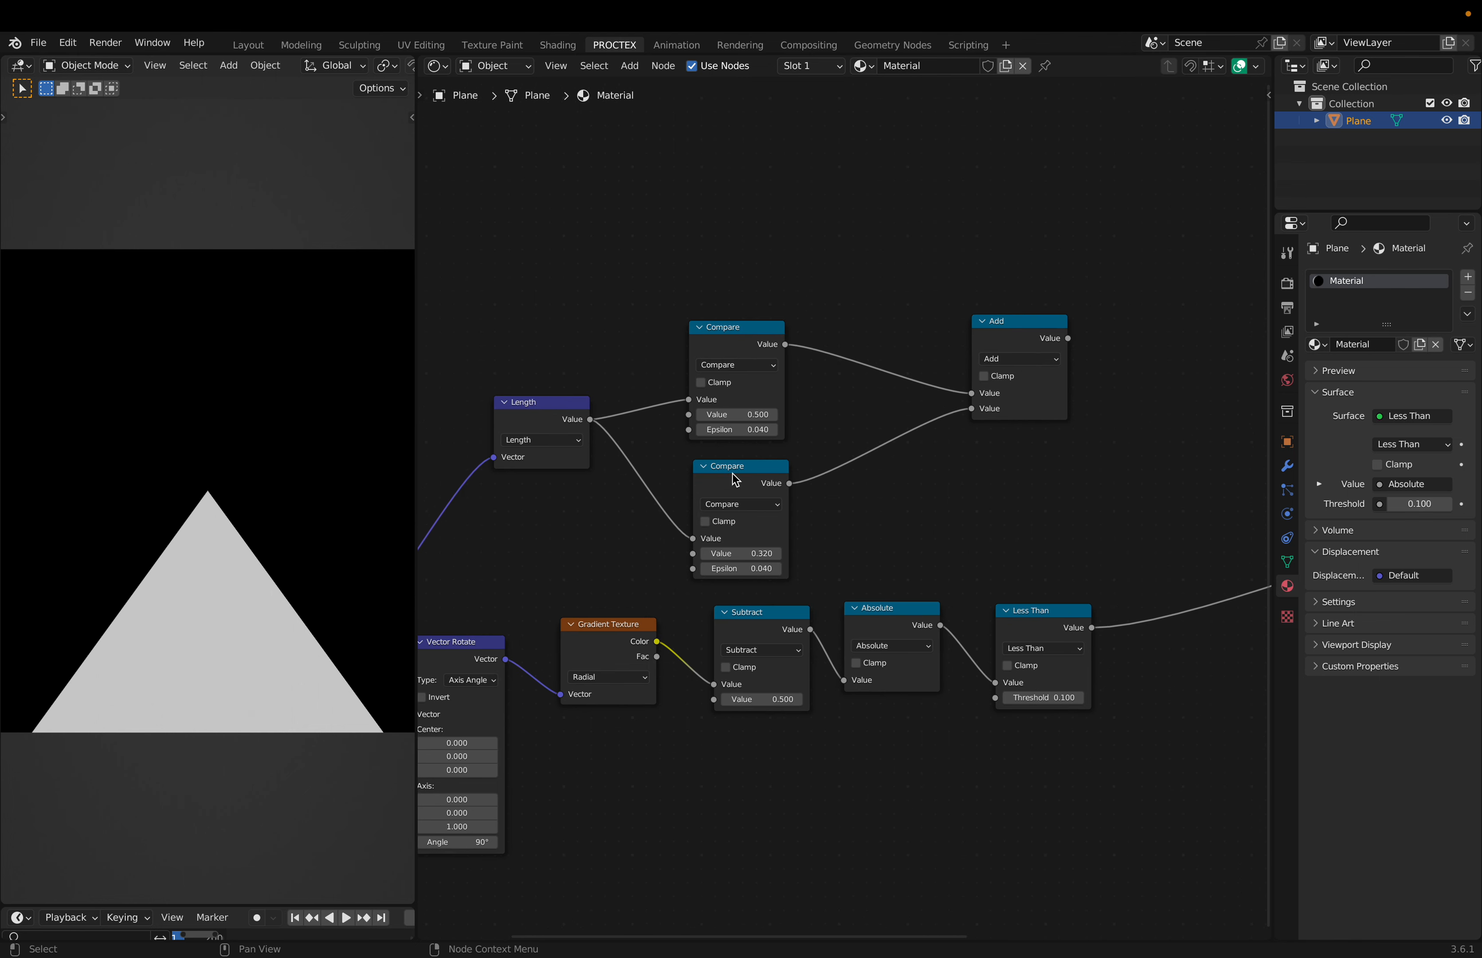
{"action": "left_click", "coordinate": [736, 480], "text": "ctrl+shift"}
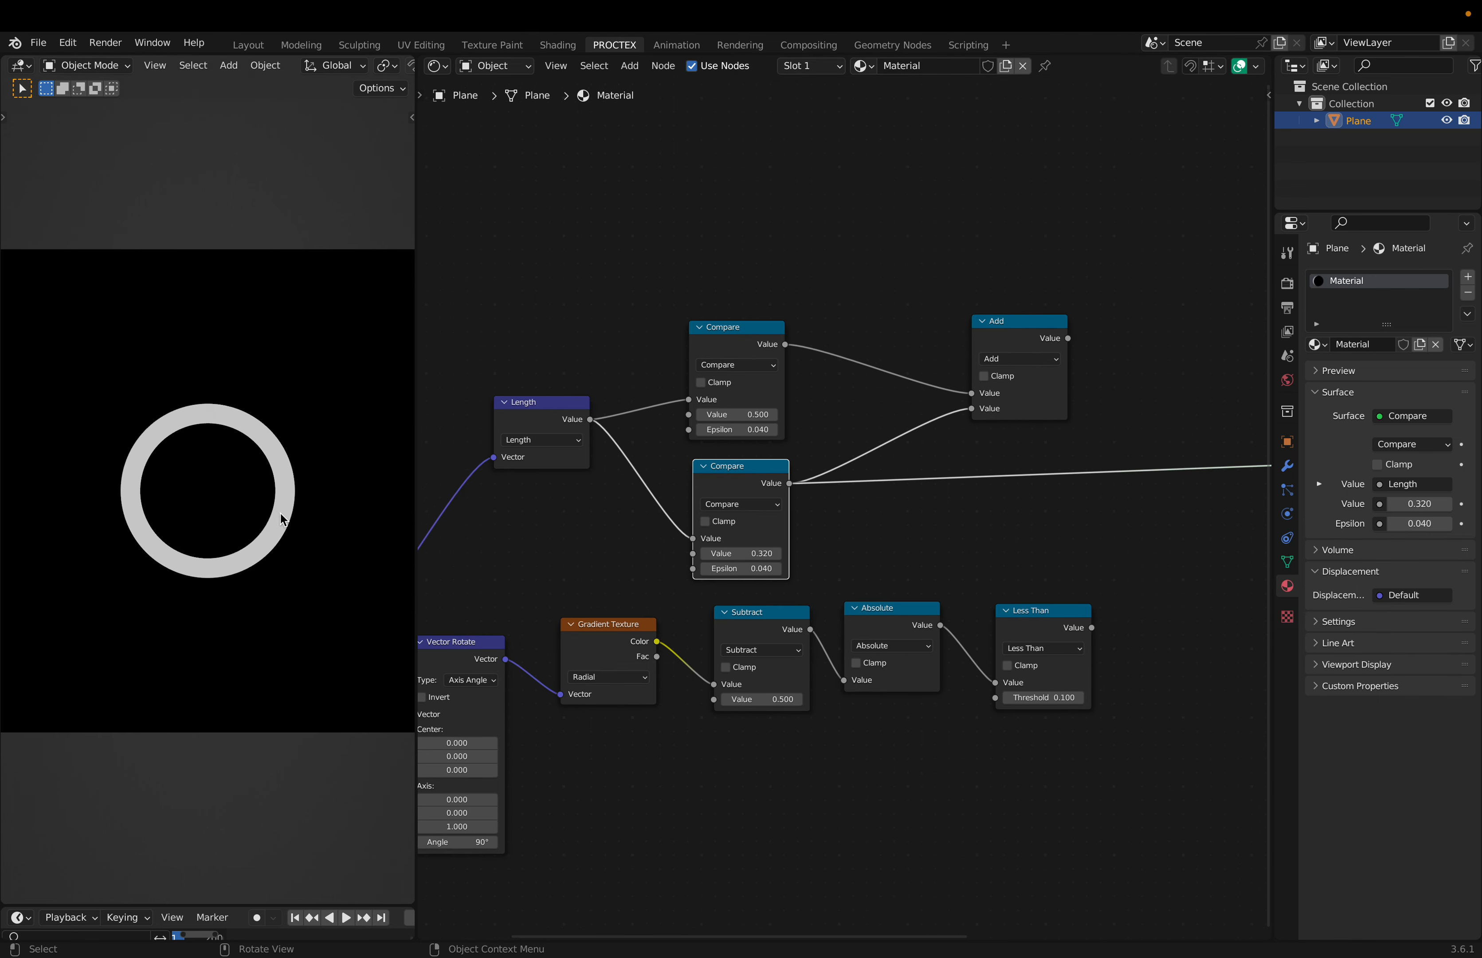
{"action": "left_click", "coordinate": [1072, 620], "text": "ctrl+shift"}
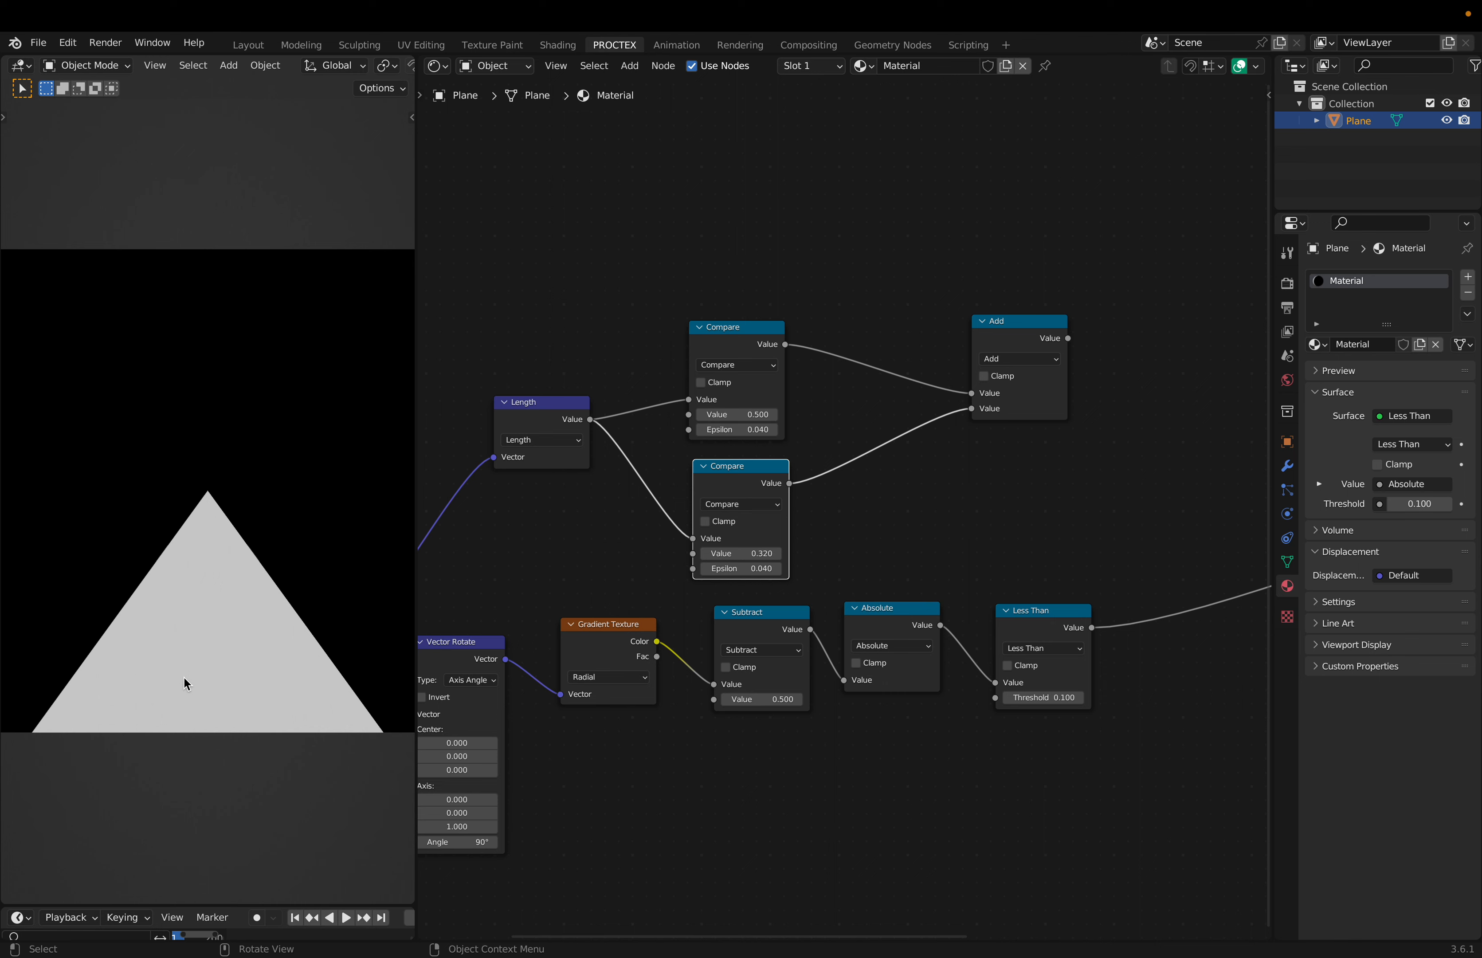
{"action": "left_click", "coordinate": [923, 537]}
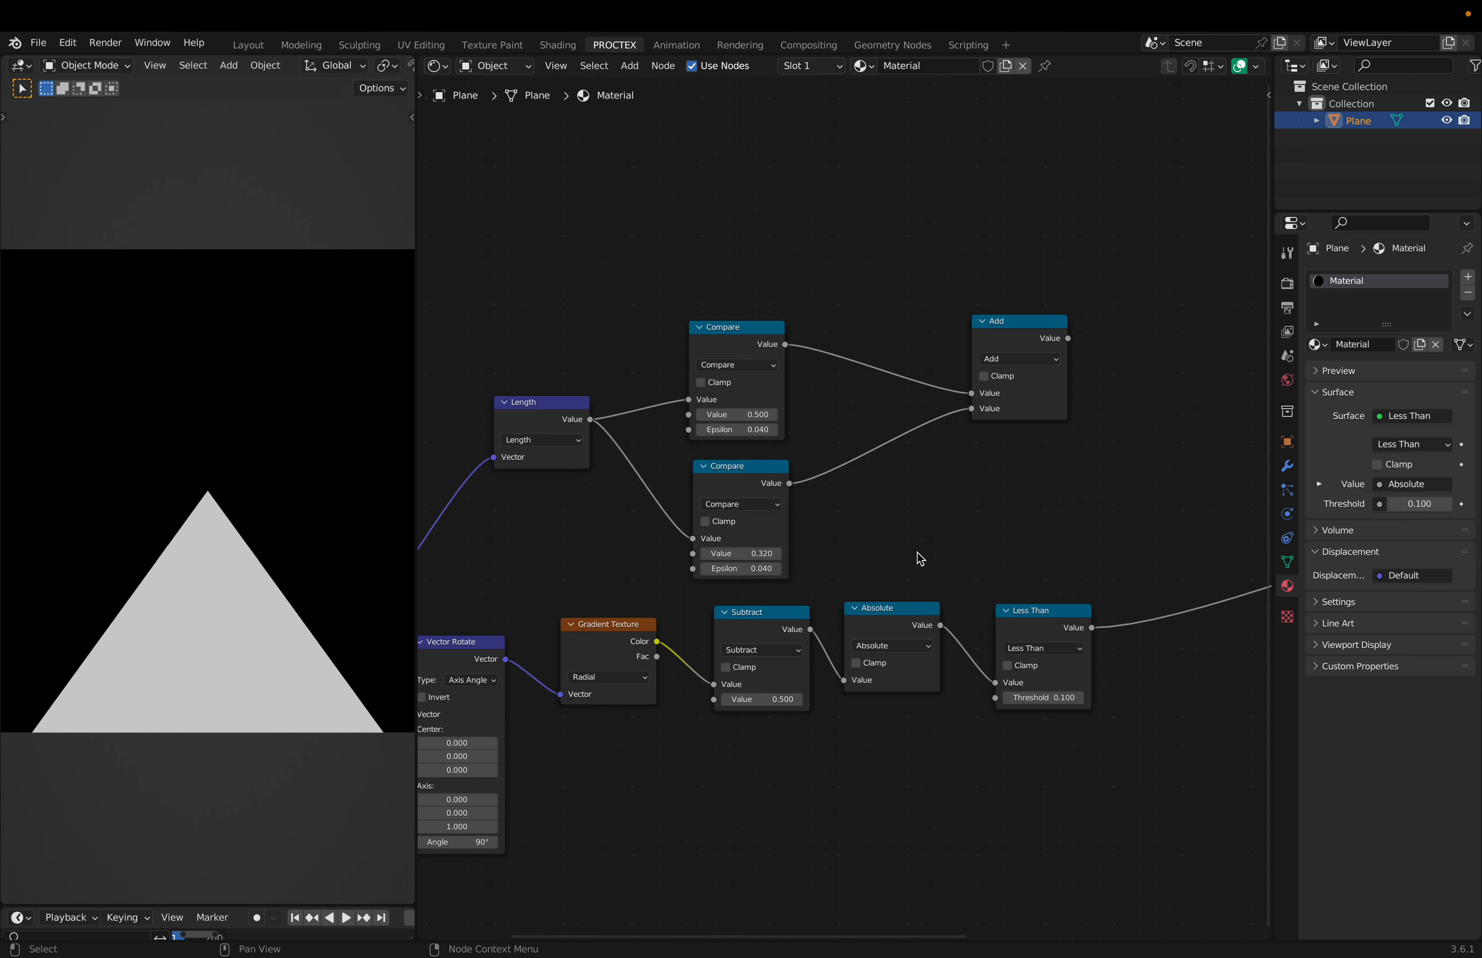
Duplicate the lower Compare as a Multiply node before Add, connect Less Than to its second input, and preview it
{"action": "left_click", "coordinate": [768, 483]}
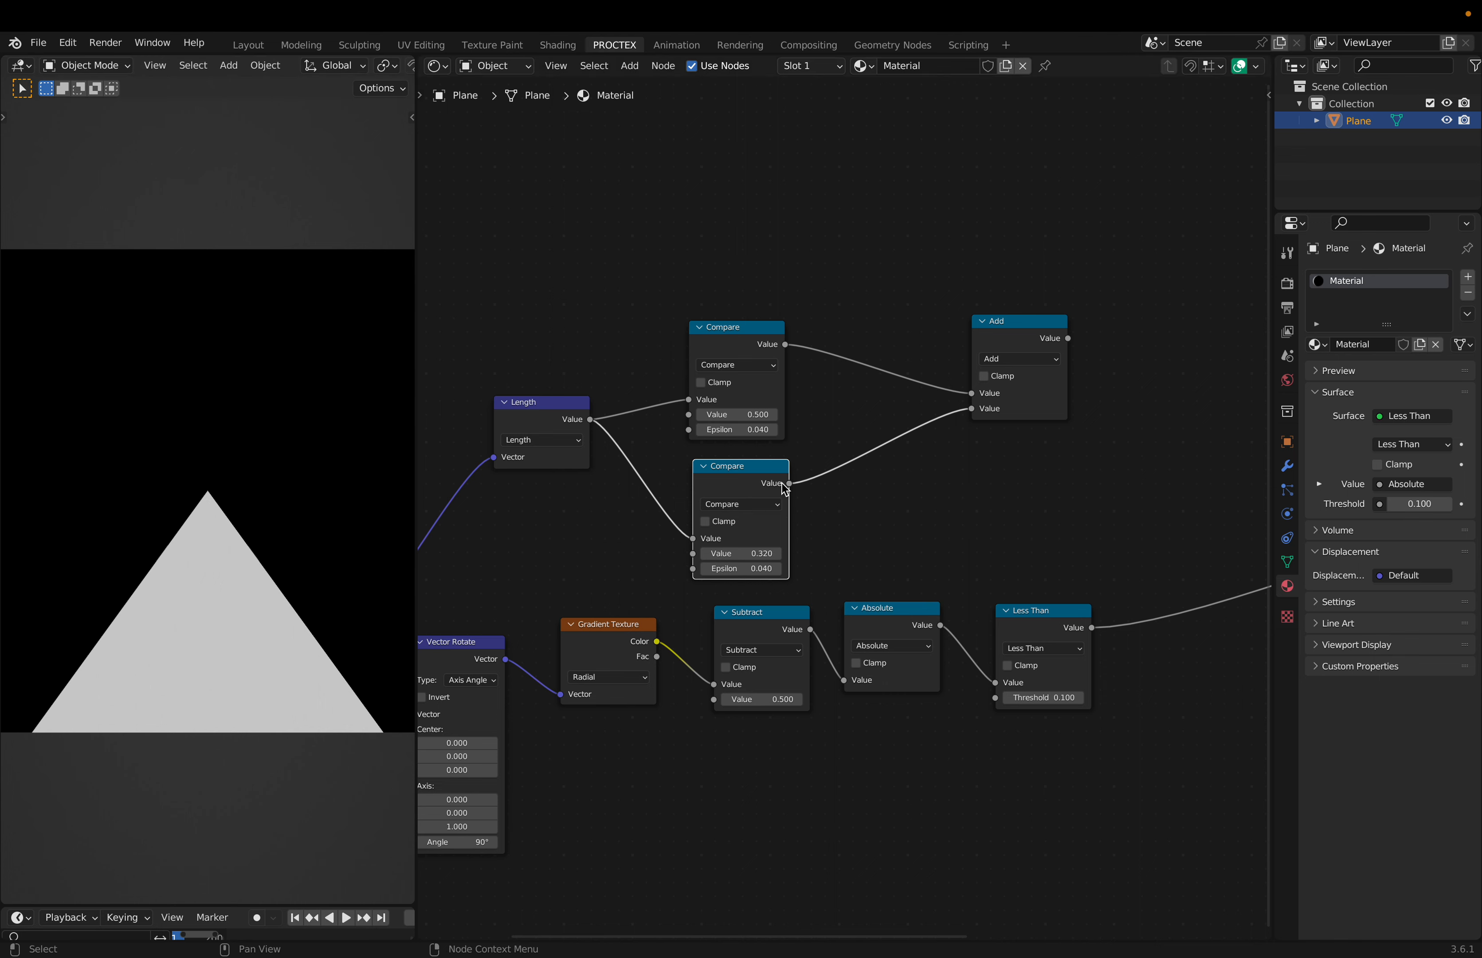
{"action": "key", "text": "shift+d"}
{"action": "left_click", "coordinate": [918, 496]}
{"action": "left_click", "coordinate": [915, 490]}
{"action": "key", "text": "m"}
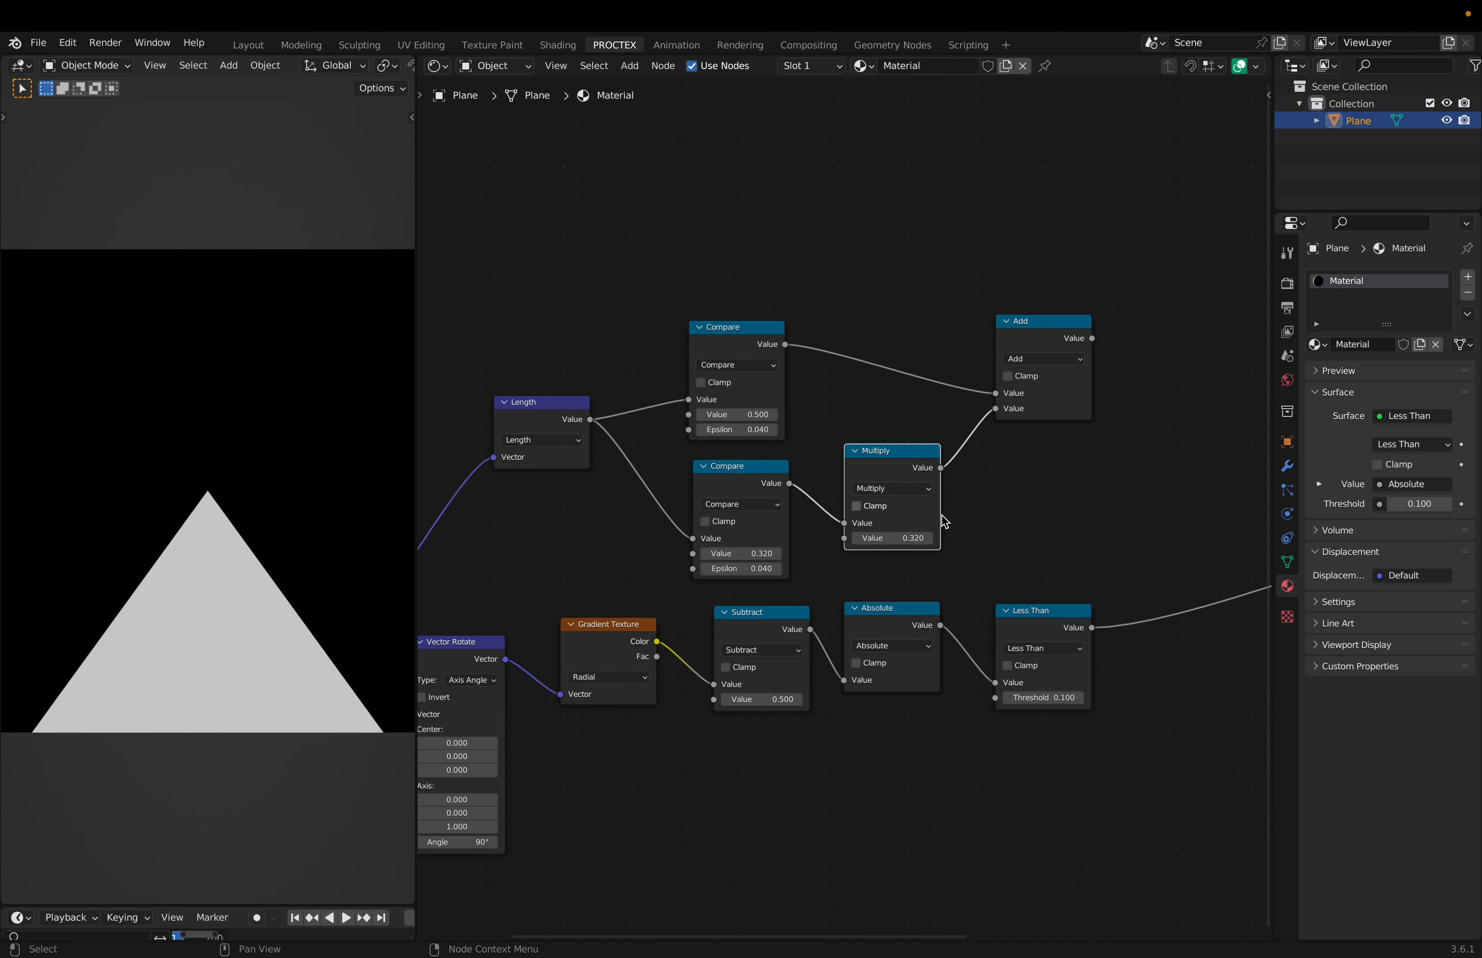
{"action": "left_click_drag", "start_coordinate": [1091, 628], "coordinate": [845, 538]}
{"action": "left_click", "coordinate": [872, 467], "text": "ctrl+shift"}
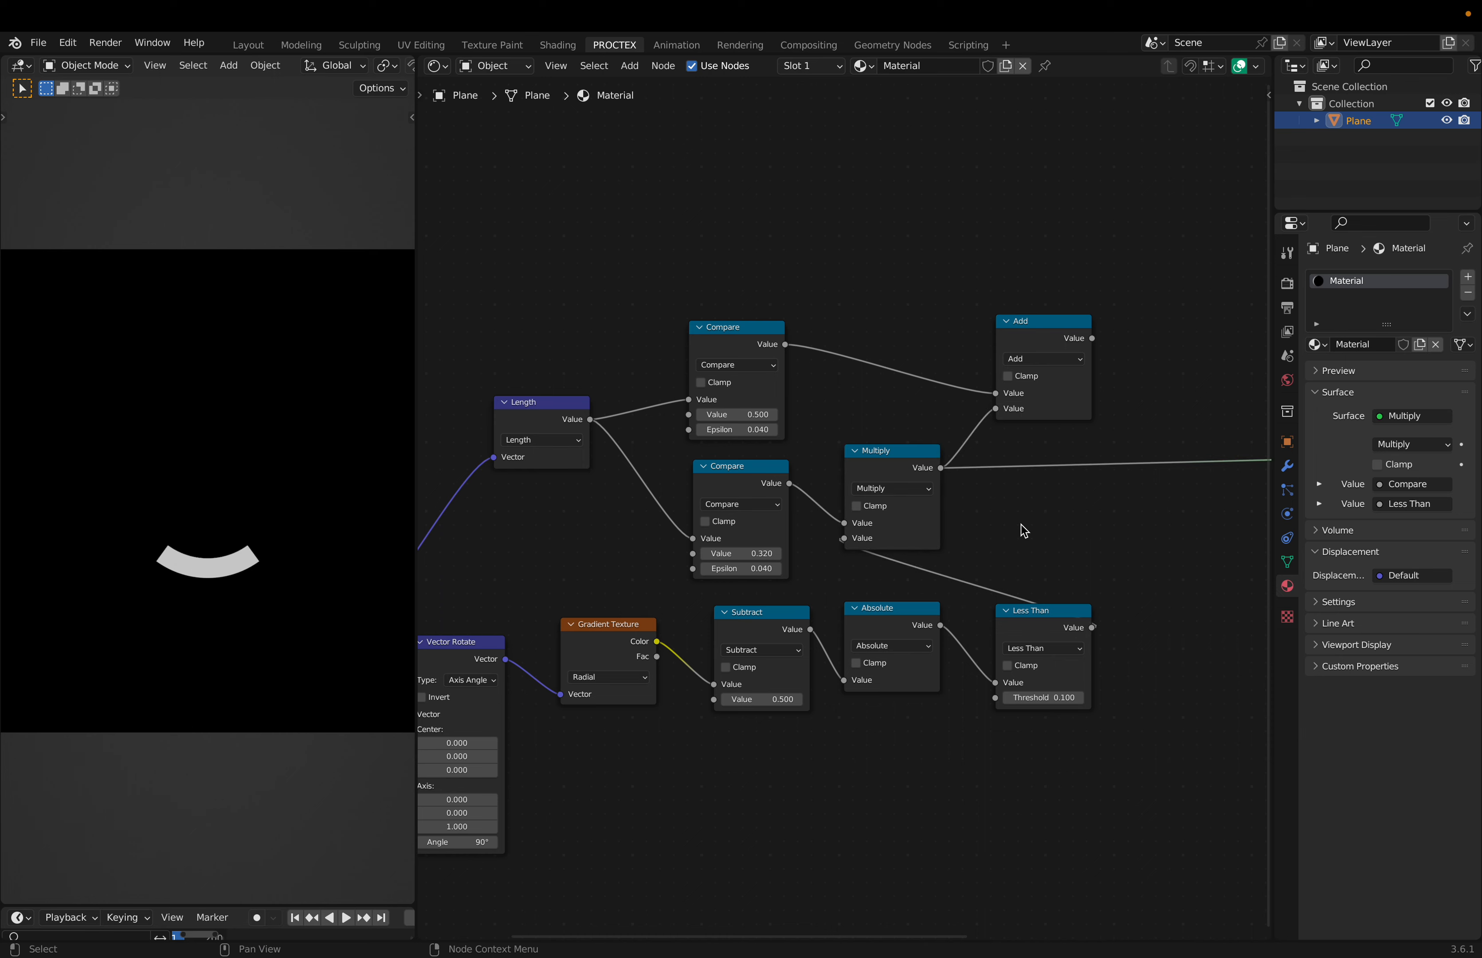
Move the Multiply and Add nodes past the Less Than node so the links run forward
{"action": "left_click_drag", "start_coordinate": [829, 384], "coordinate": [1009, 478]}
{"action": "key", "text": "g"}
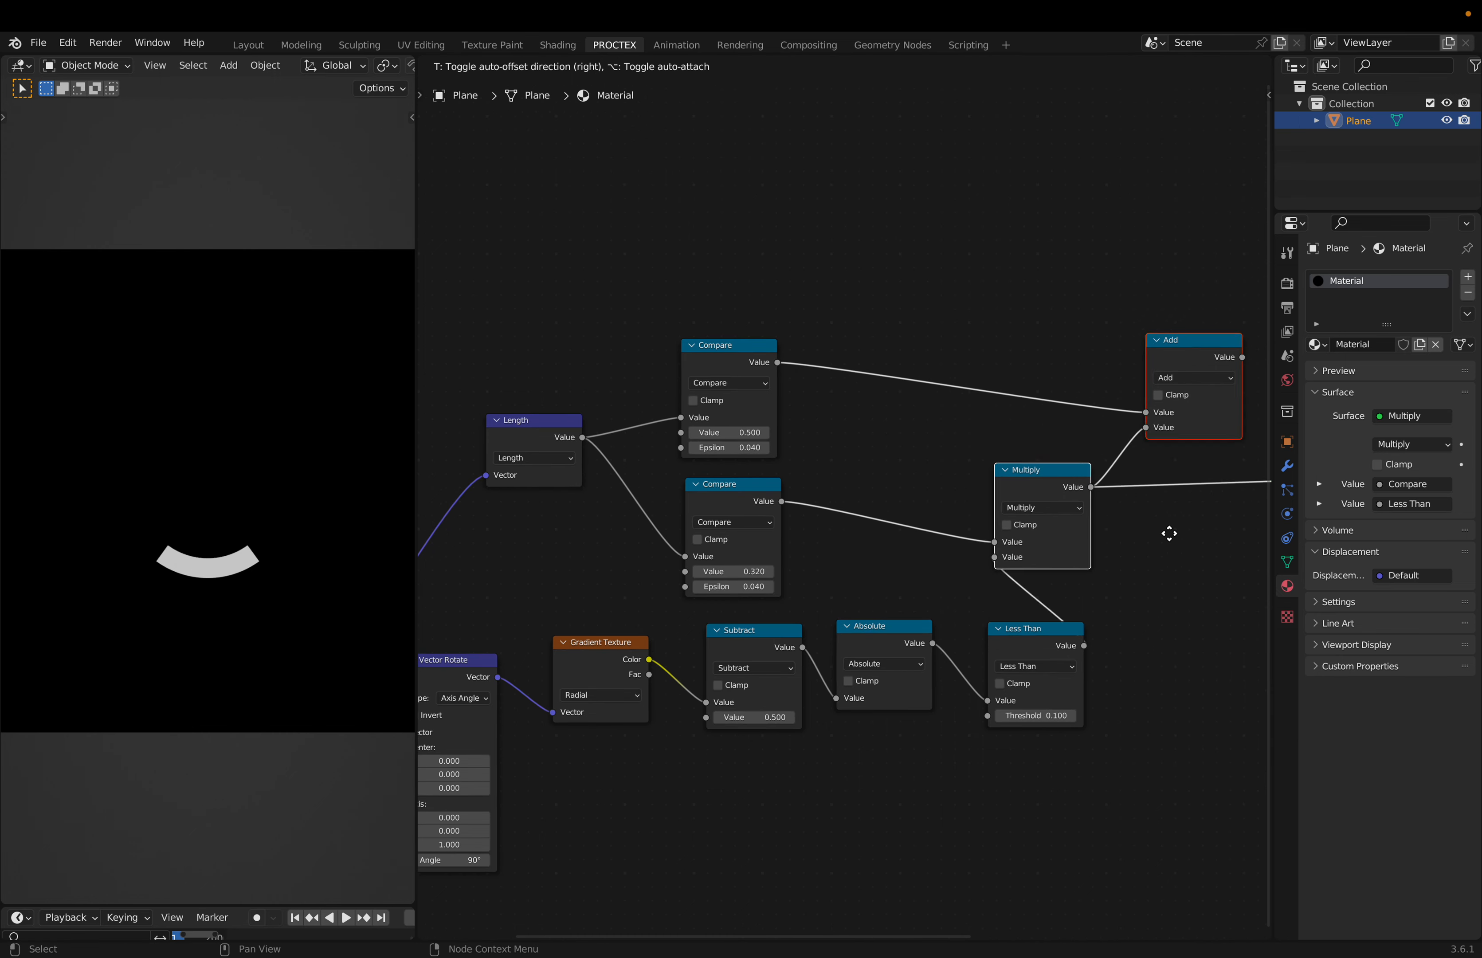
{"action": "left_click", "coordinate": [1127, 592]}
{"action": "left_click", "coordinate": [1132, 591]}
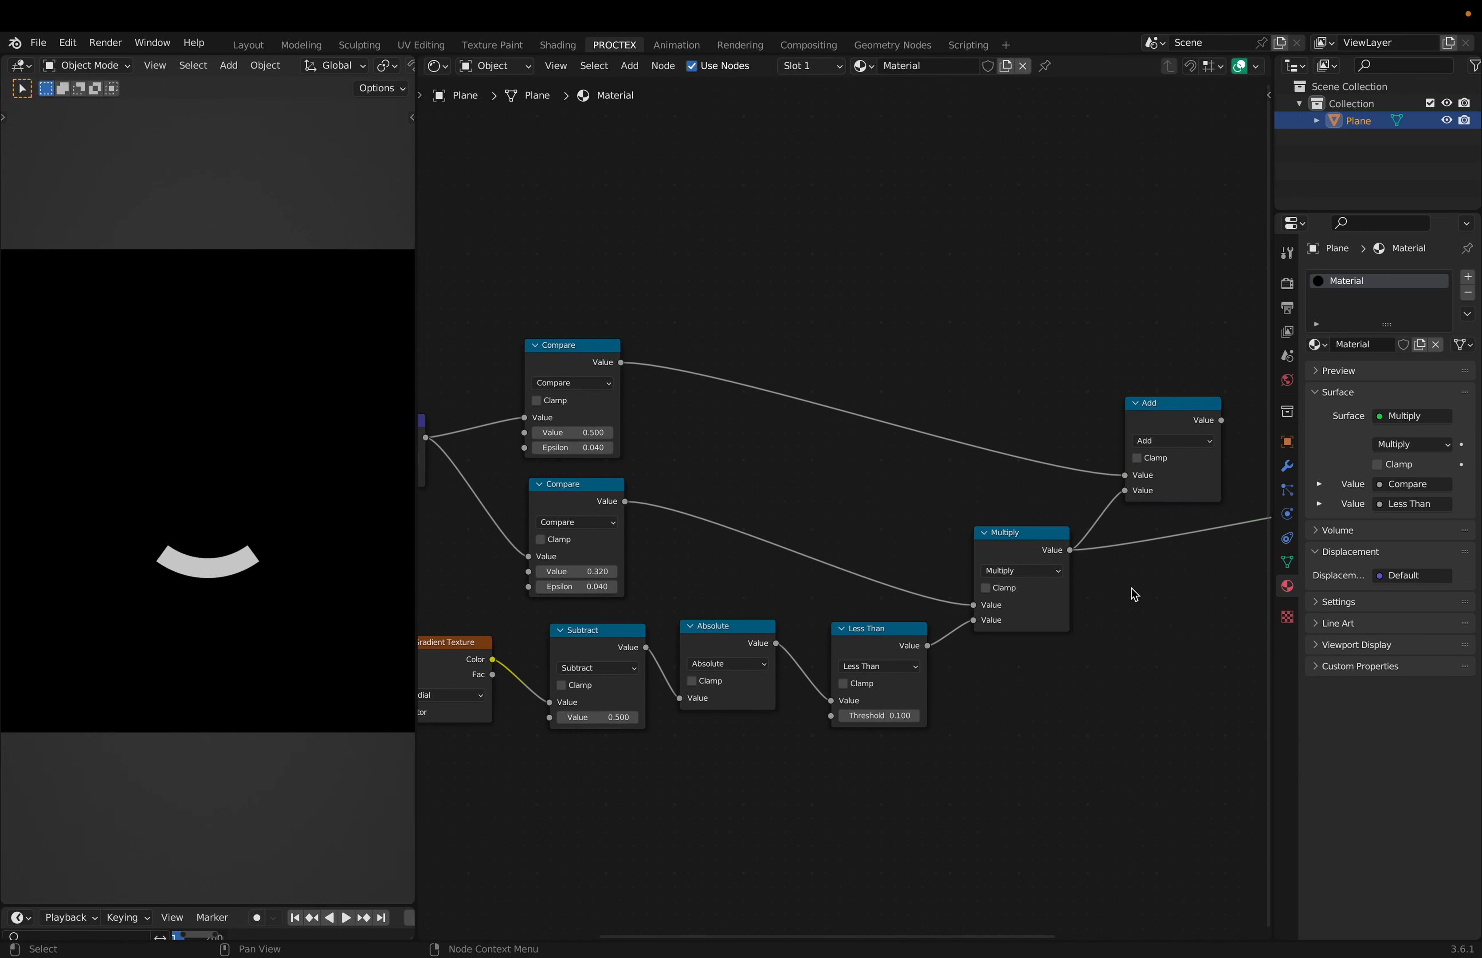
Preview the Add node's combined output and set the Less Than threshold to 0.160
{"action": "scroll", "coordinate": [1132, 589], "scroll_direction": "right", "scroll_amount": 1}
{"action": "left_click", "coordinate": [1137, 446], "text": "ctrl+shift"}
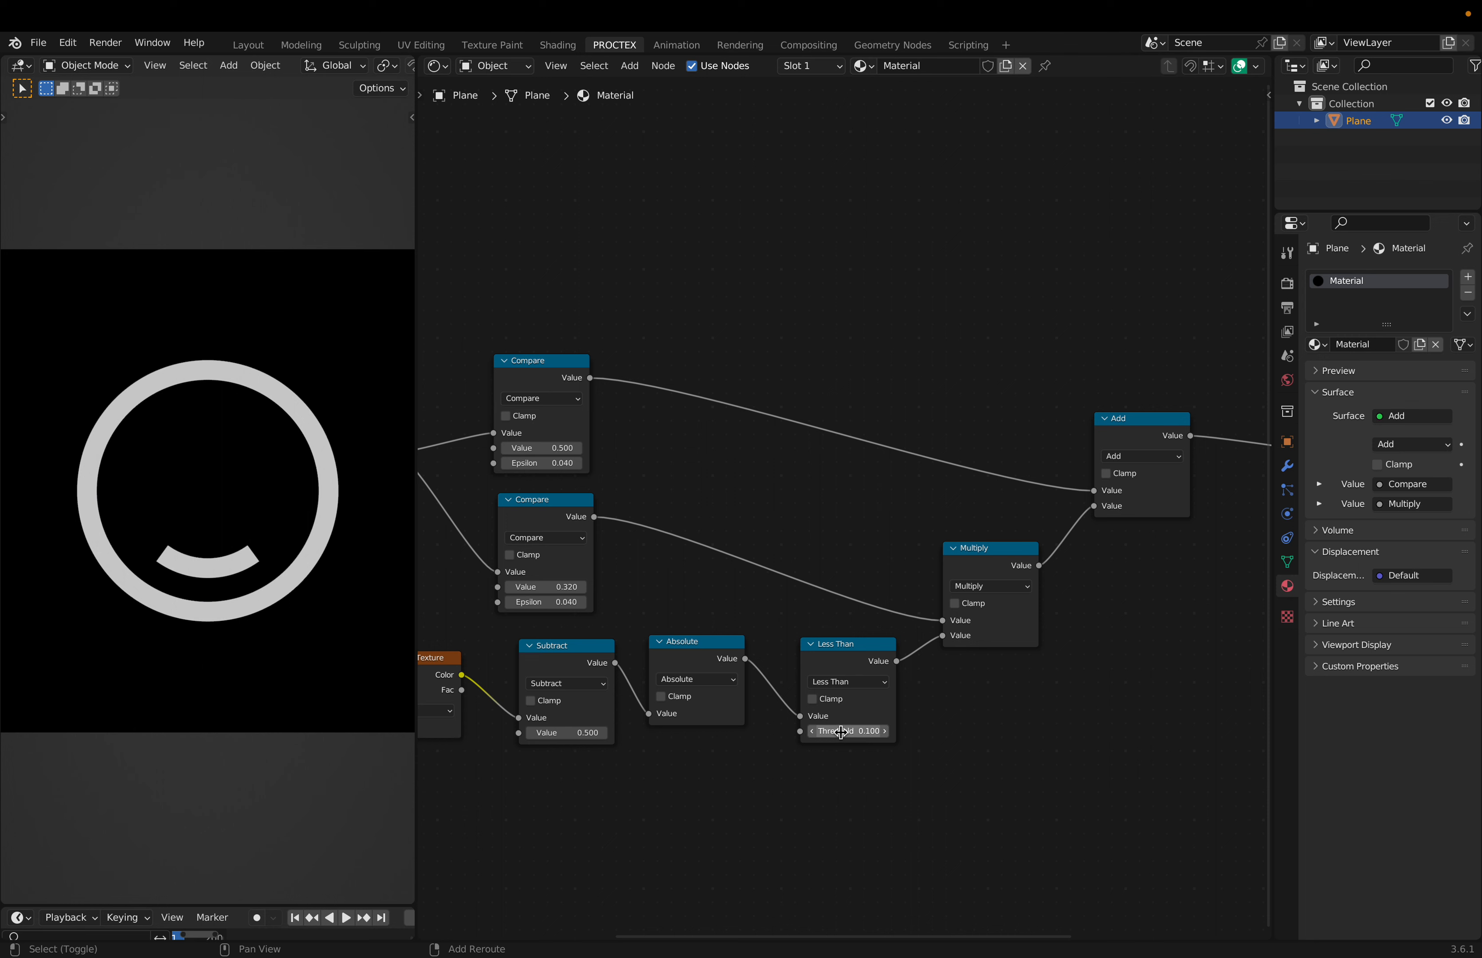
{"action": "mouse_move", "coordinate": [842, 731]}
{"action": "left_mouse_down", "text": "shift"}
{"action": "mouse_move", "coordinate": [915, 731]}
{"action": "mouse_move", "coordinate": [823, 731]}
{"action": "mouse_move", "coordinate": [878, 732]}
{"action": "mouse_move", "coordinate": [854, 731]}
{"action": "left_mouse_up", "text": "shift"}
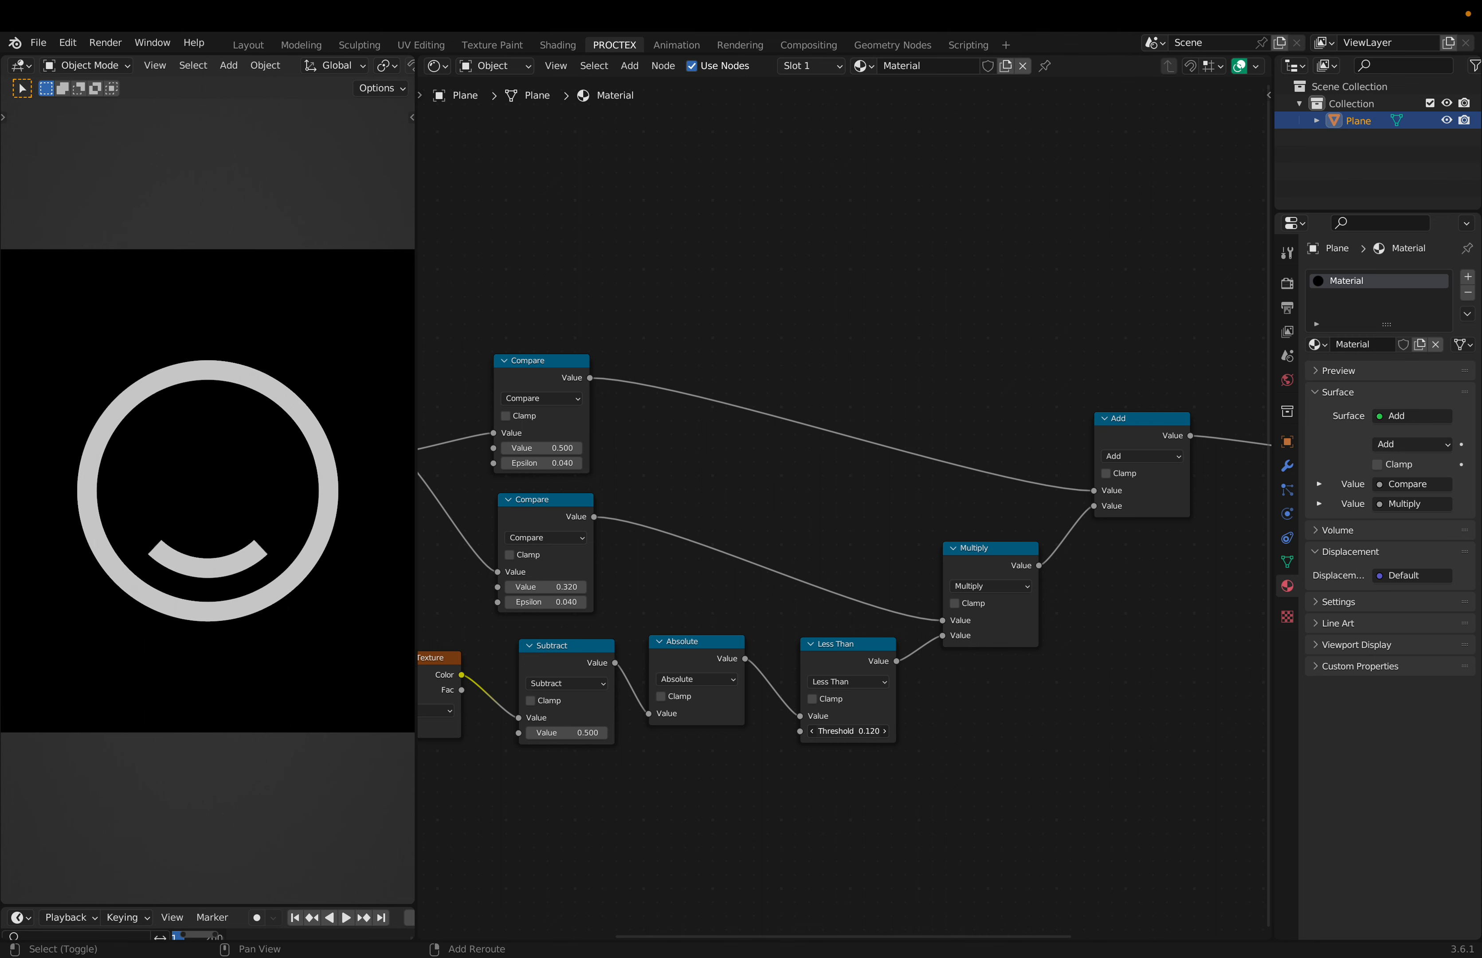
{"action": "left_click_drag", "start_coordinate": [859, 732], "coordinate": [791, 733], "text": "shift"}
Move the Texture Coordinate node farther from the chains and preview its Object output
{"action": "scroll", "coordinate": [998, 689], "scroll_direction": "down", "scroll_amount": 4, "text": "ctrl"}
{"action": "scroll", "coordinate": [998, 689], "scroll_direction": "left", "scroll_amount": 5}
{"action": "scroll", "coordinate": [998, 689], "scroll_direction": "down", "scroll_amount": 4}
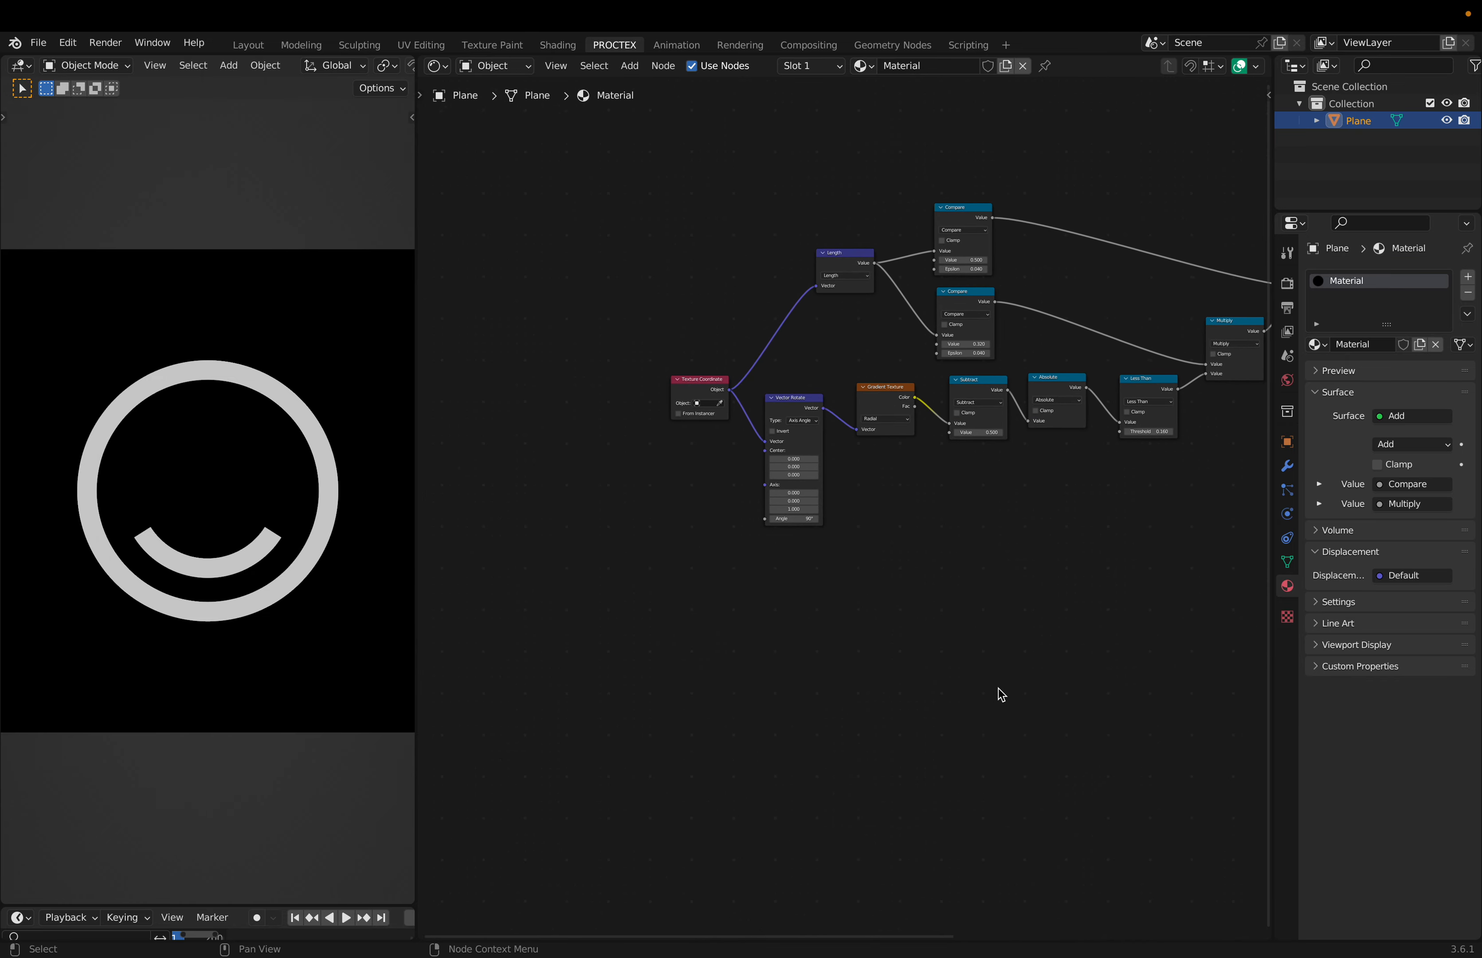
{"action": "scroll", "coordinate": [999, 689], "scroll_direction": "left", "scroll_amount": 2}
{"action": "scroll", "coordinate": [999, 689], "scroll_direction": "up", "scroll_amount": 1}
{"action": "left_click_drag", "start_coordinate": [730, 404], "coordinate": [660, 508]}
{"action": "left_click", "coordinate": [676, 514], "text": "ctrl+shift"}
Insert a Vector Math node after Texture Coordinate, place it below the Vector Rotate node, and set it to Length
{"action": "scroll", "coordinate": [1000, 556], "scroll_direction": "up", "scroll_amount": 1, "text": "shift"}
{"action": "scroll", "coordinate": [1000, 556], "scroll_direction": "up", "scroll_amount": 3}
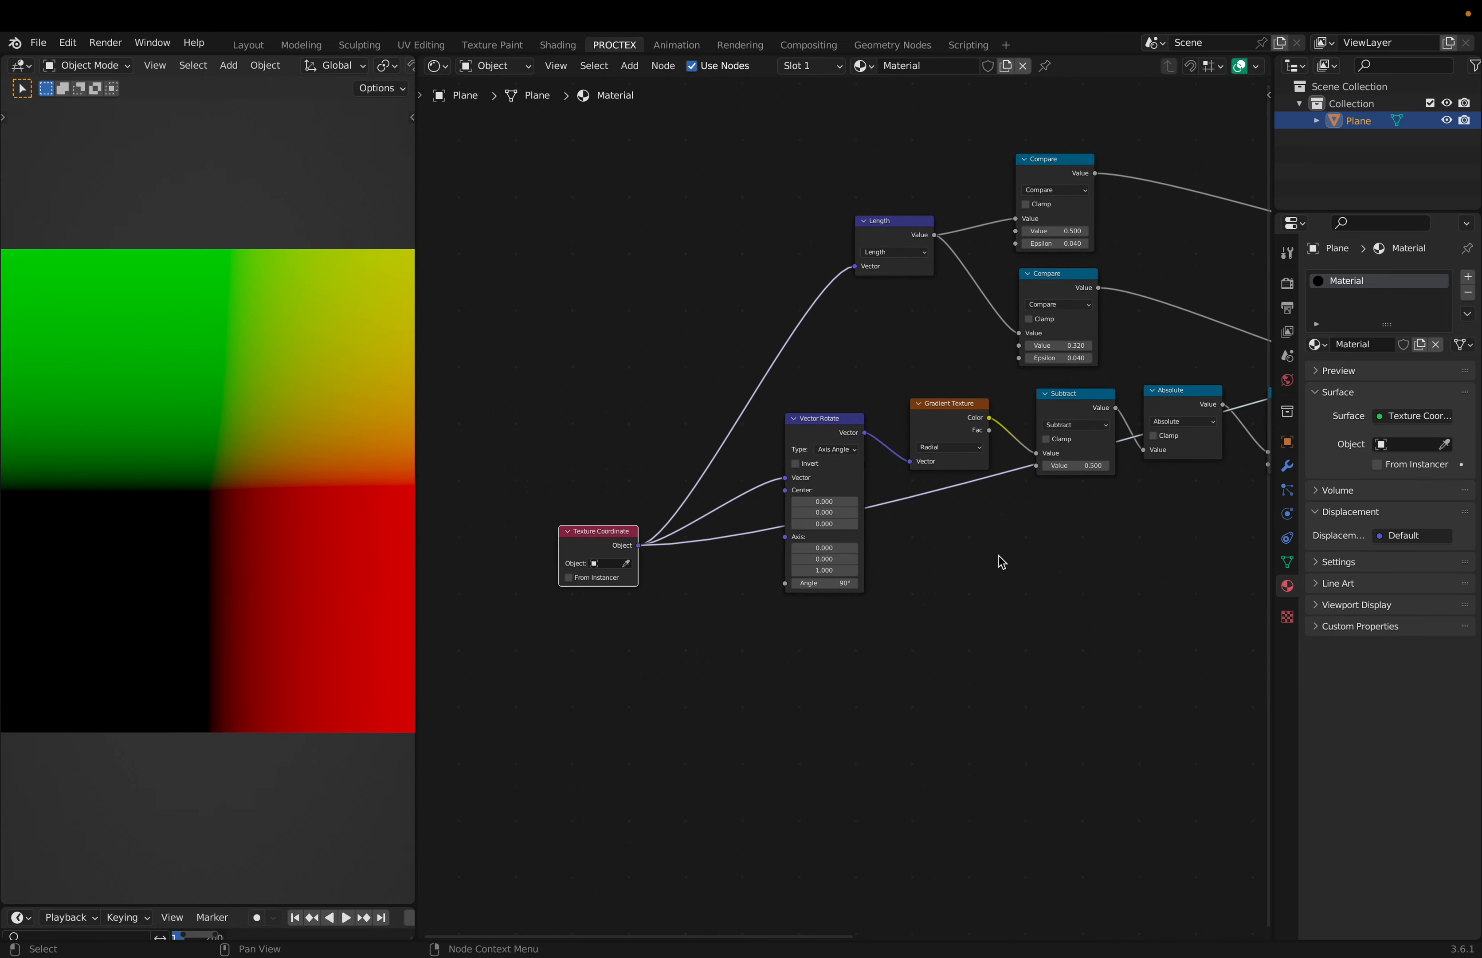
{"action": "key", "text": "q"}
{"action": "left_click", "coordinate": [941, 677]}
{"action": "left_click", "coordinate": [939, 475]}
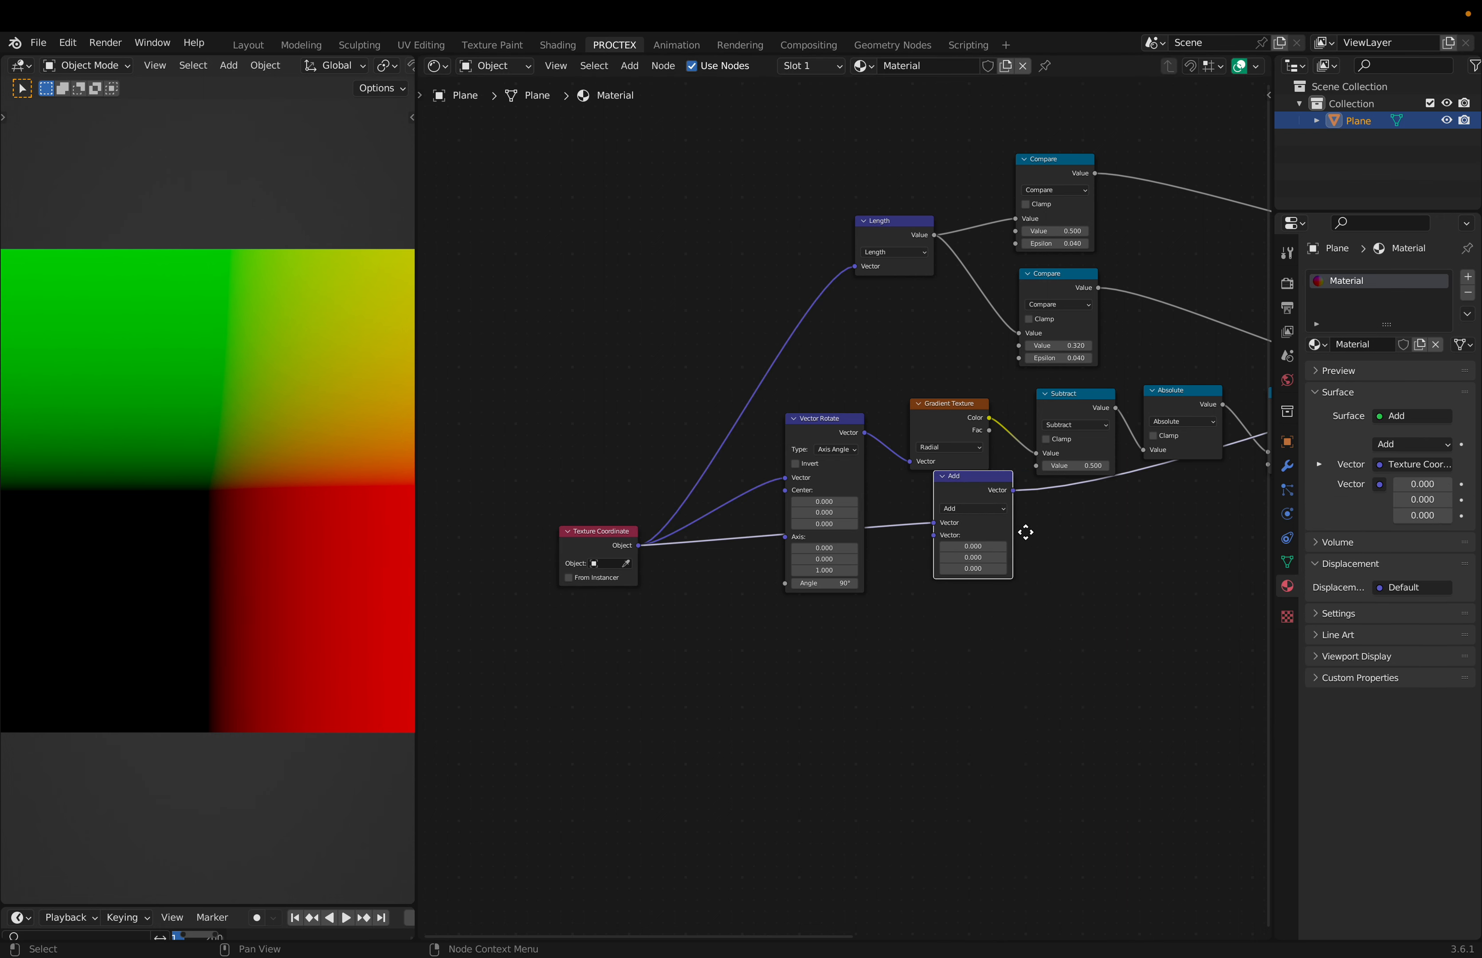
{"action": "key", "text": "g"}
{"action": "left_click", "coordinate": [920, 690]}
{"action": "left_click", "coordinate": [873, 670]}
{"action": "key", "text": "l"}
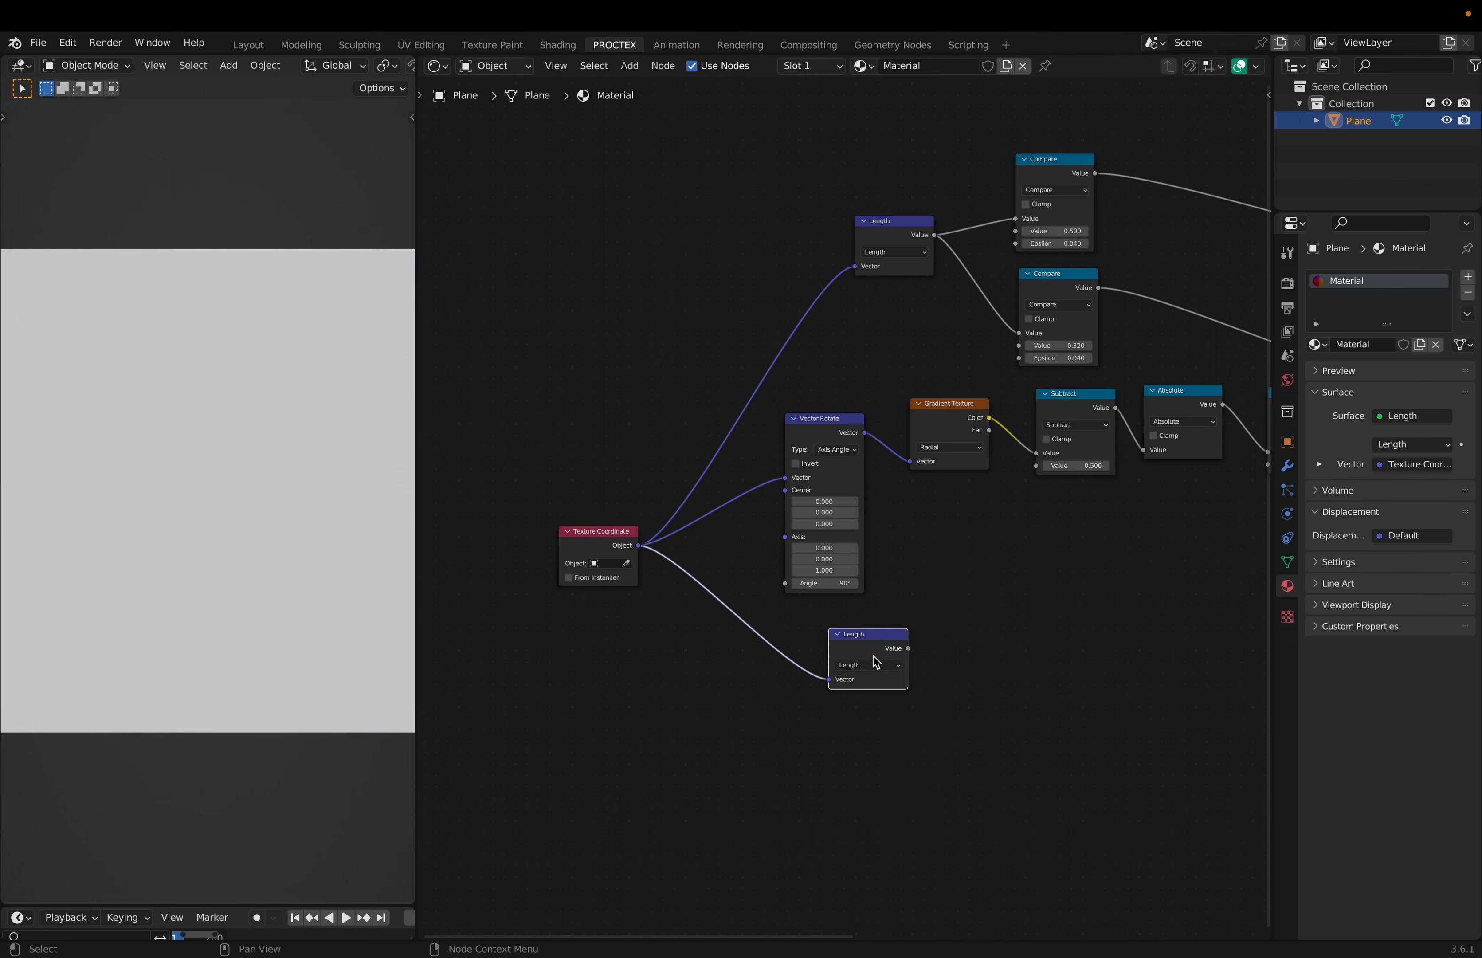
Preview the lower Length node's output and move the node farther from Texture Coordinate
{"action": "left_click", "coordinate": [875, 652], "text": "ctrl+shift"}
{"action": "scroll", "coordinate": [951, 636], "scroll_direction": "up", "scroll_amount": 2}
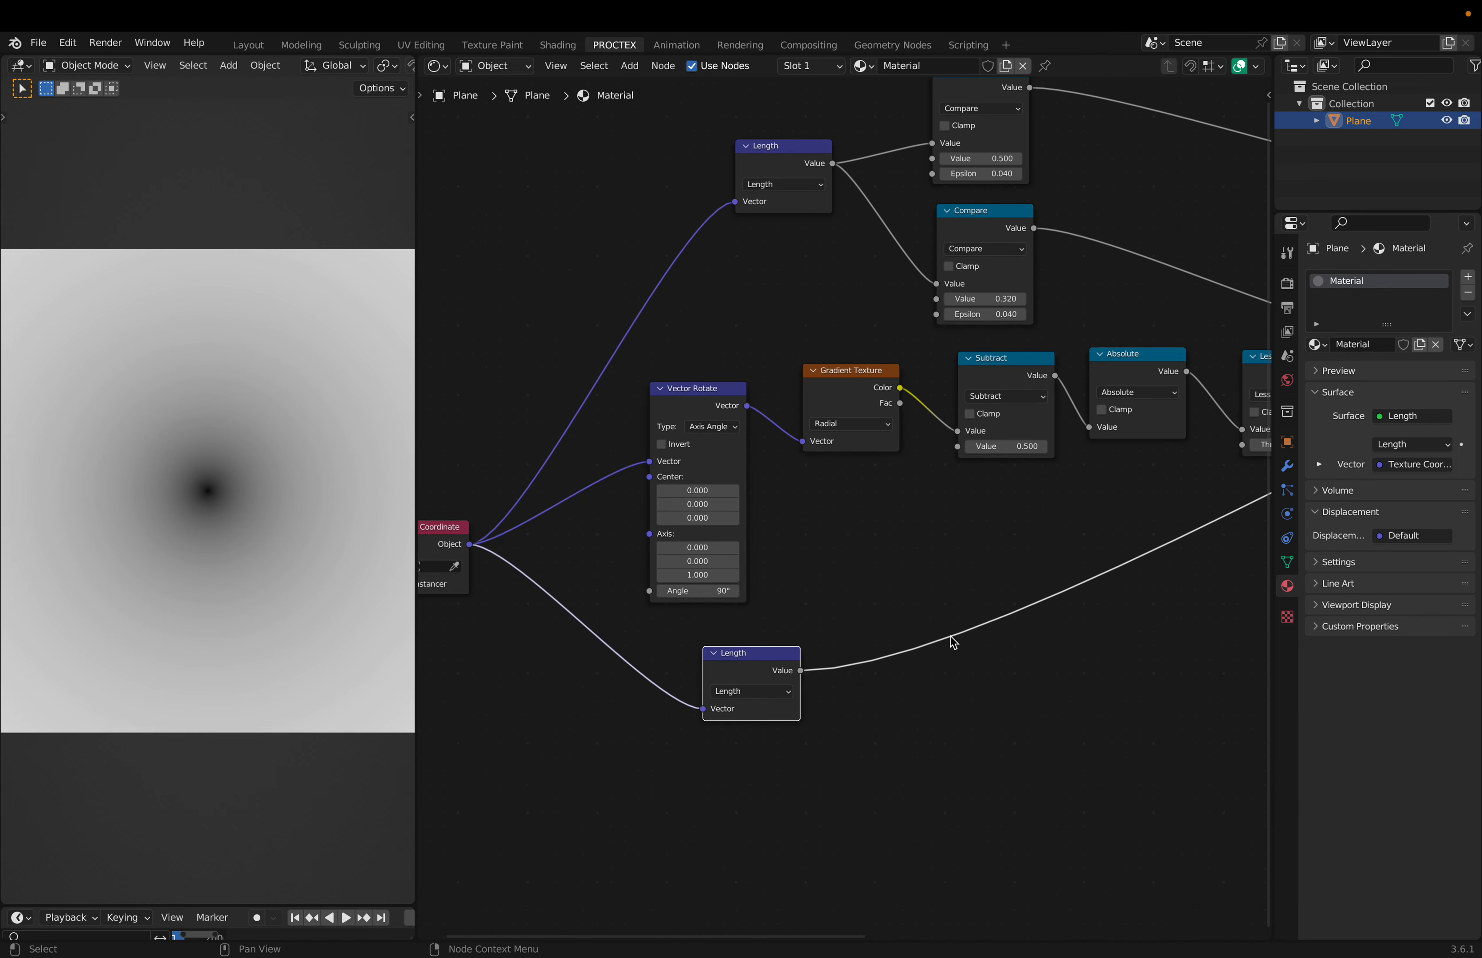
{"action": "key", "text": "g"}
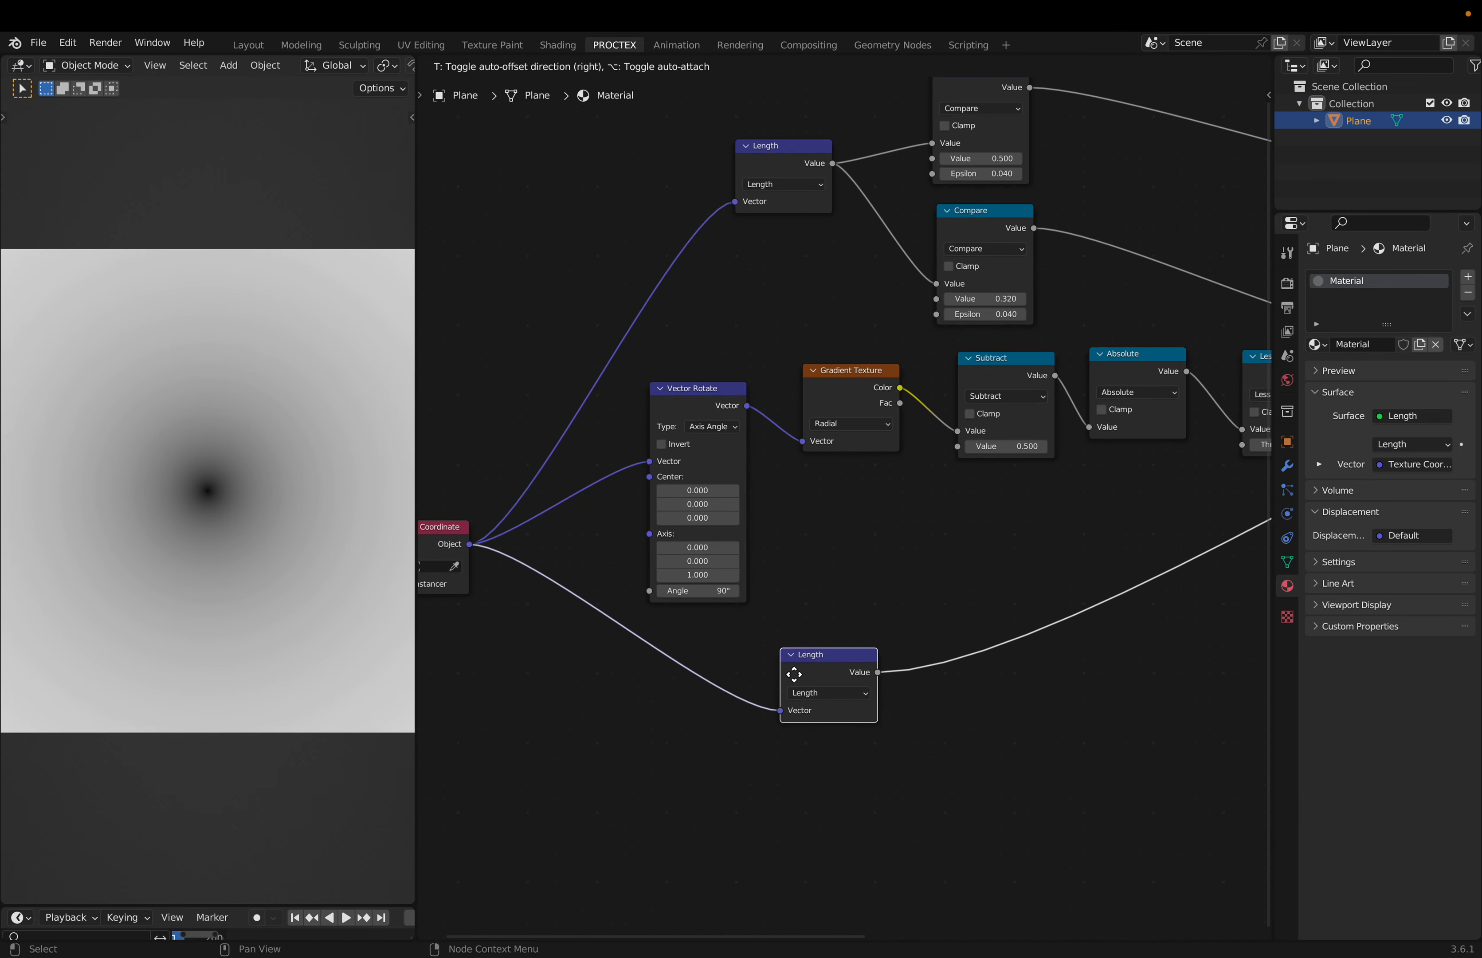
{"action": "left_click", "coordinate": [796, 679]}
Insert Separate XYZ and Combine XYZ nodes before the lower Length node and connect their X, Y and Z sockets
{"action": "key", "text": "q"}
{"action": "key", "text": "s"}
{"action": "left_click", "coordinate": [491, 599]}
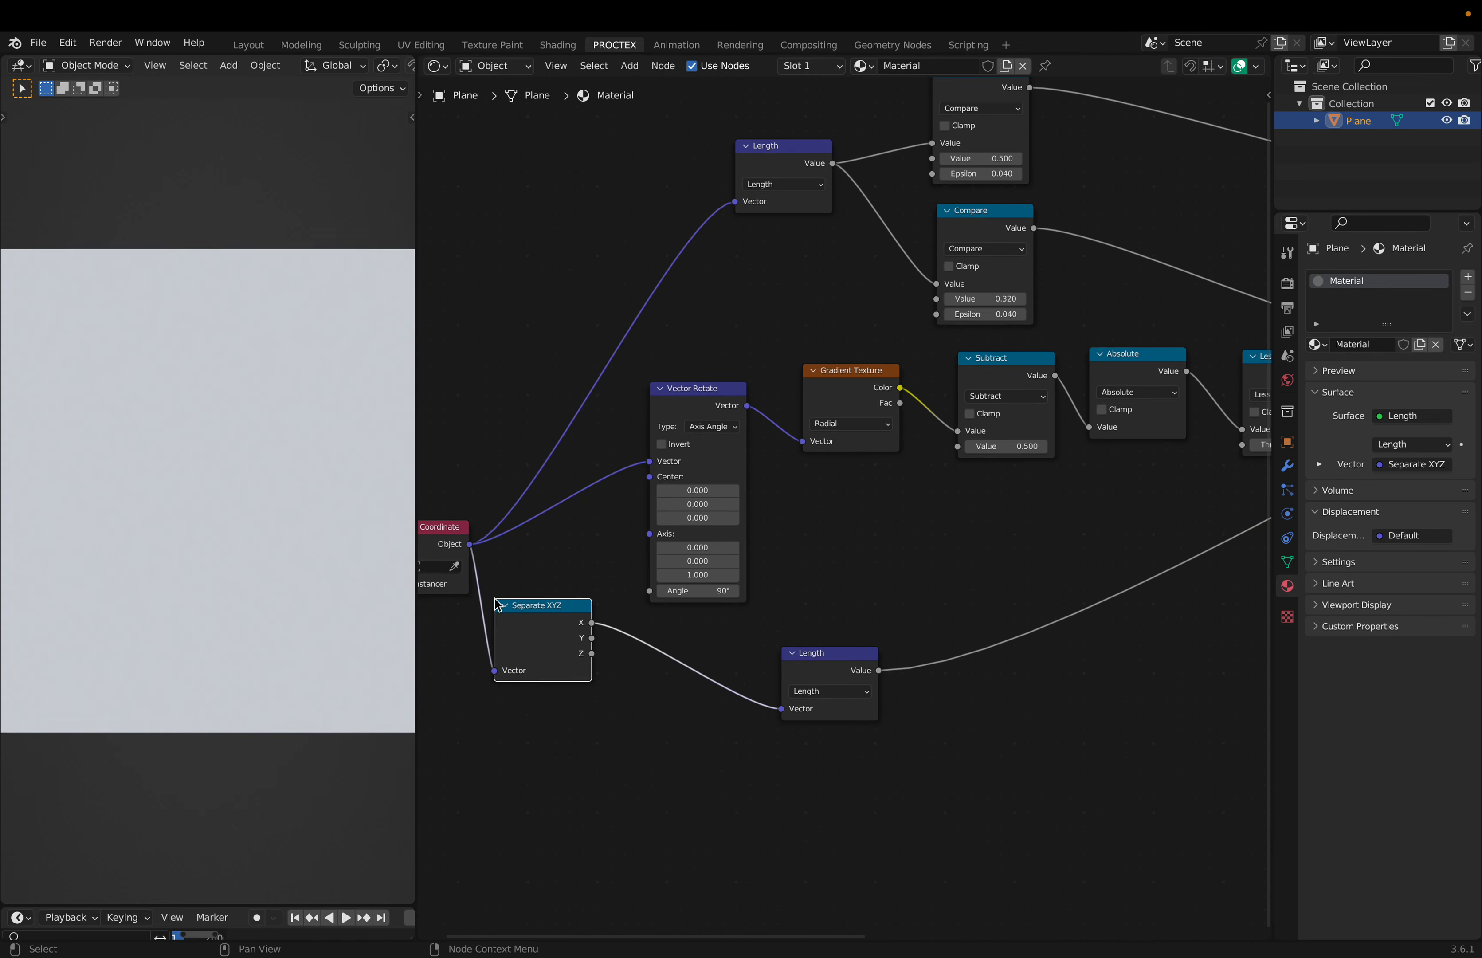
{"action": "key", "text": "q"}
{"action": "key", "text": "x"}
{"action": "left_click", "coordinate": [678, 612]}
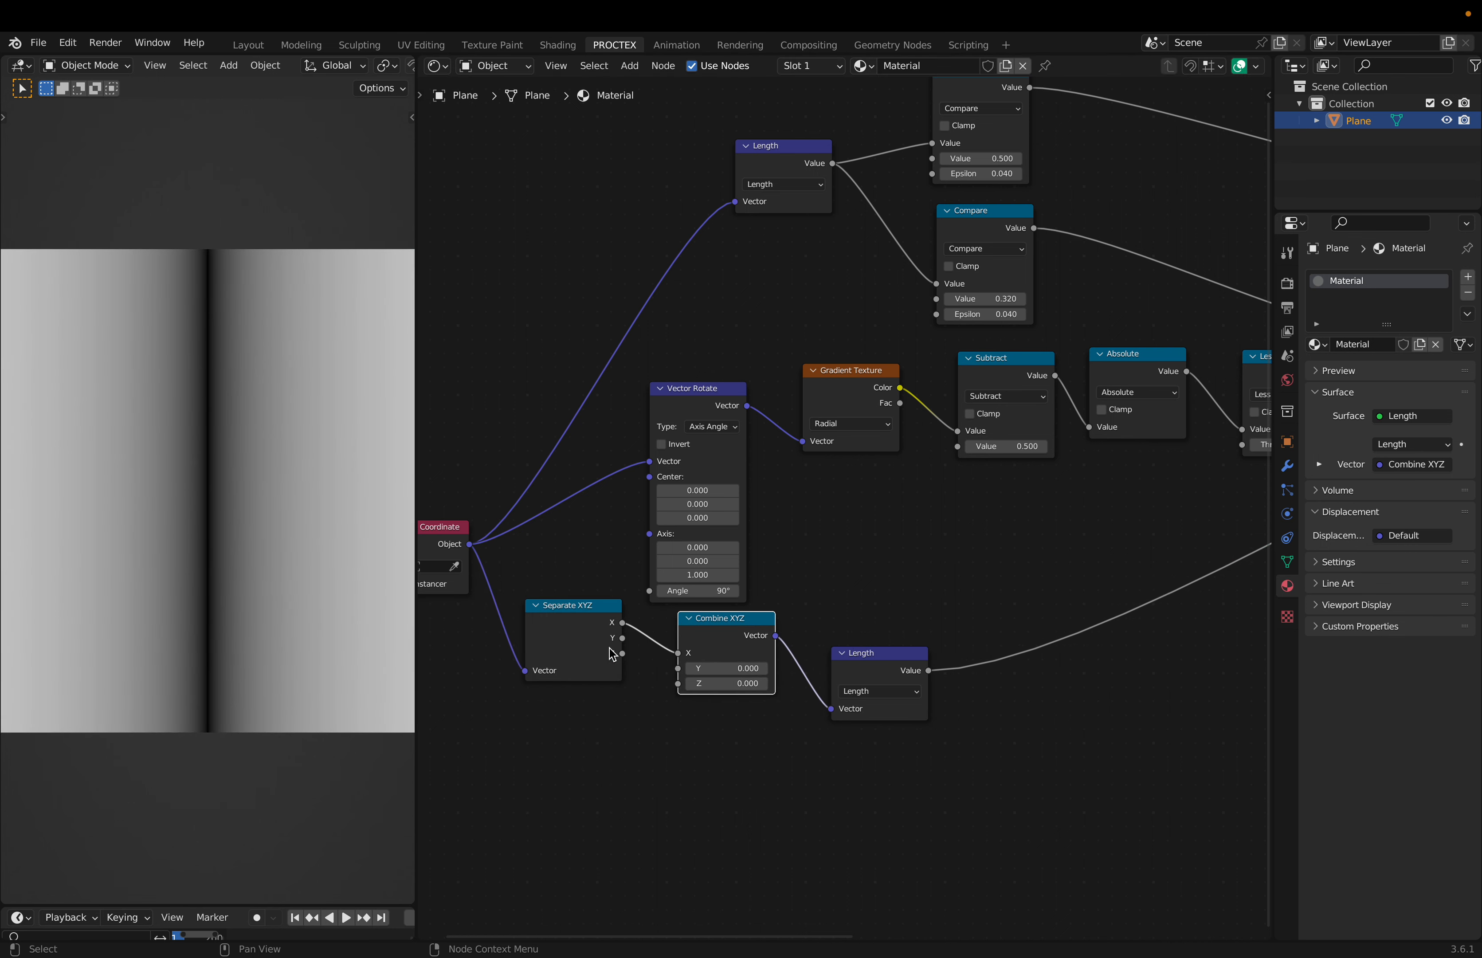
{"action": "right_click_drag", "start_coordinate": [589, 644], "coordinate": [710, 662], "text": "alt"}
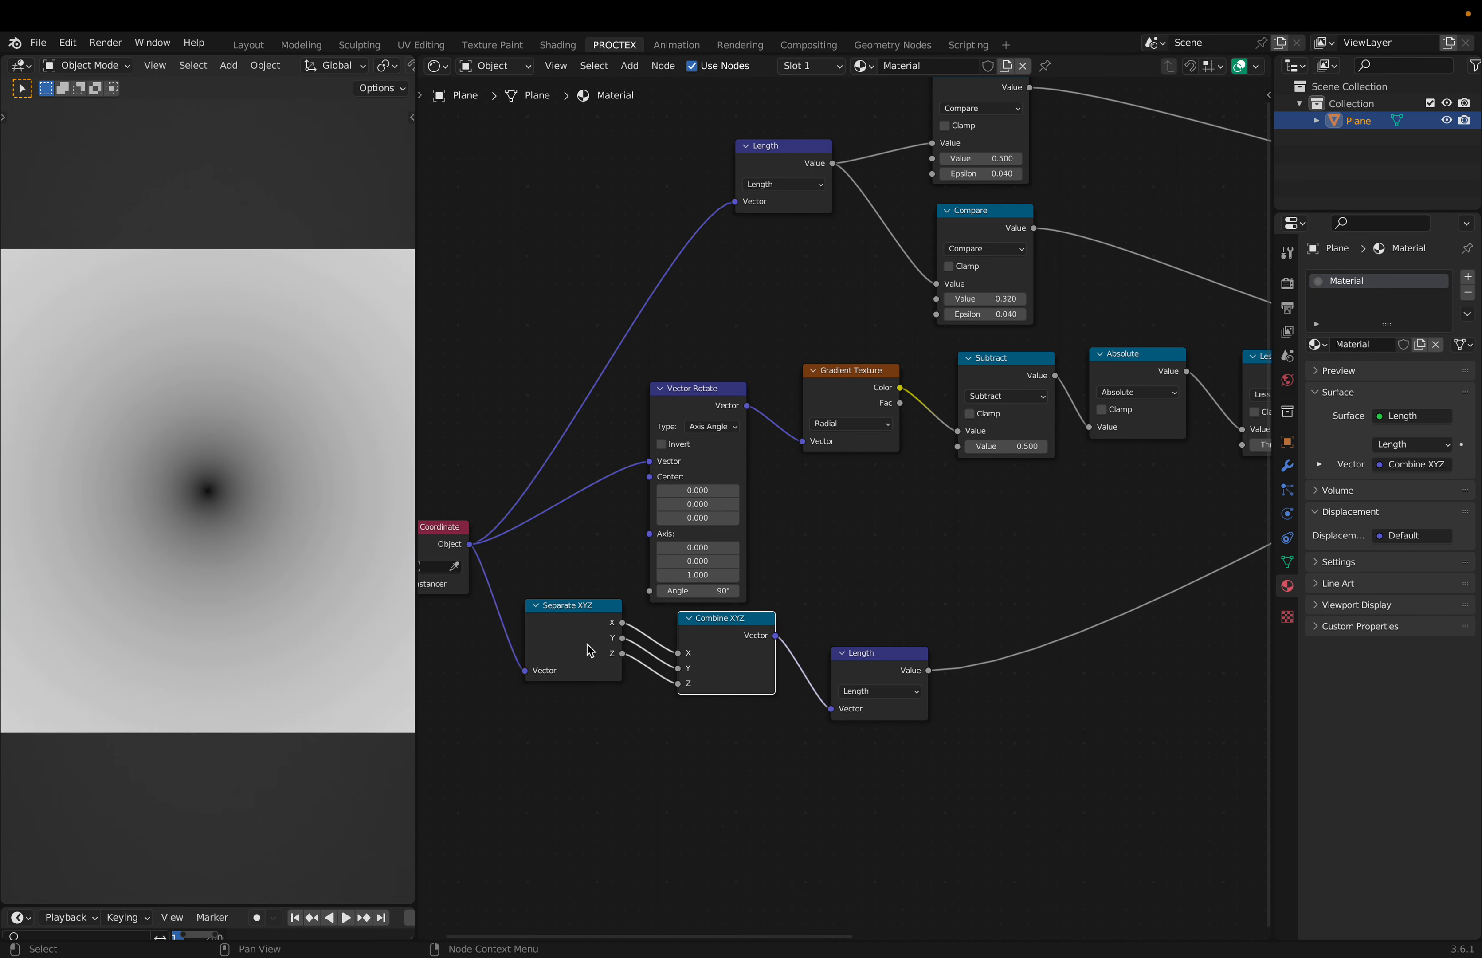
Spread the Separate XYZ node apart from the Combine XYZ and lower Length nodes to leave room between them
{"action": "scroll", "coordinate": [672, 662], "scroll_direction": "down", "scroll_amount": 3}
{"action": "scroll", "coordinate": [672, 663], "scroll_direction": "left", "scroll_amount": 4}
{"action": "scroll", "coordinate": [672, 662], "scroll_direction": "up", "scroll_amount": 3, "text": "ctrl"}
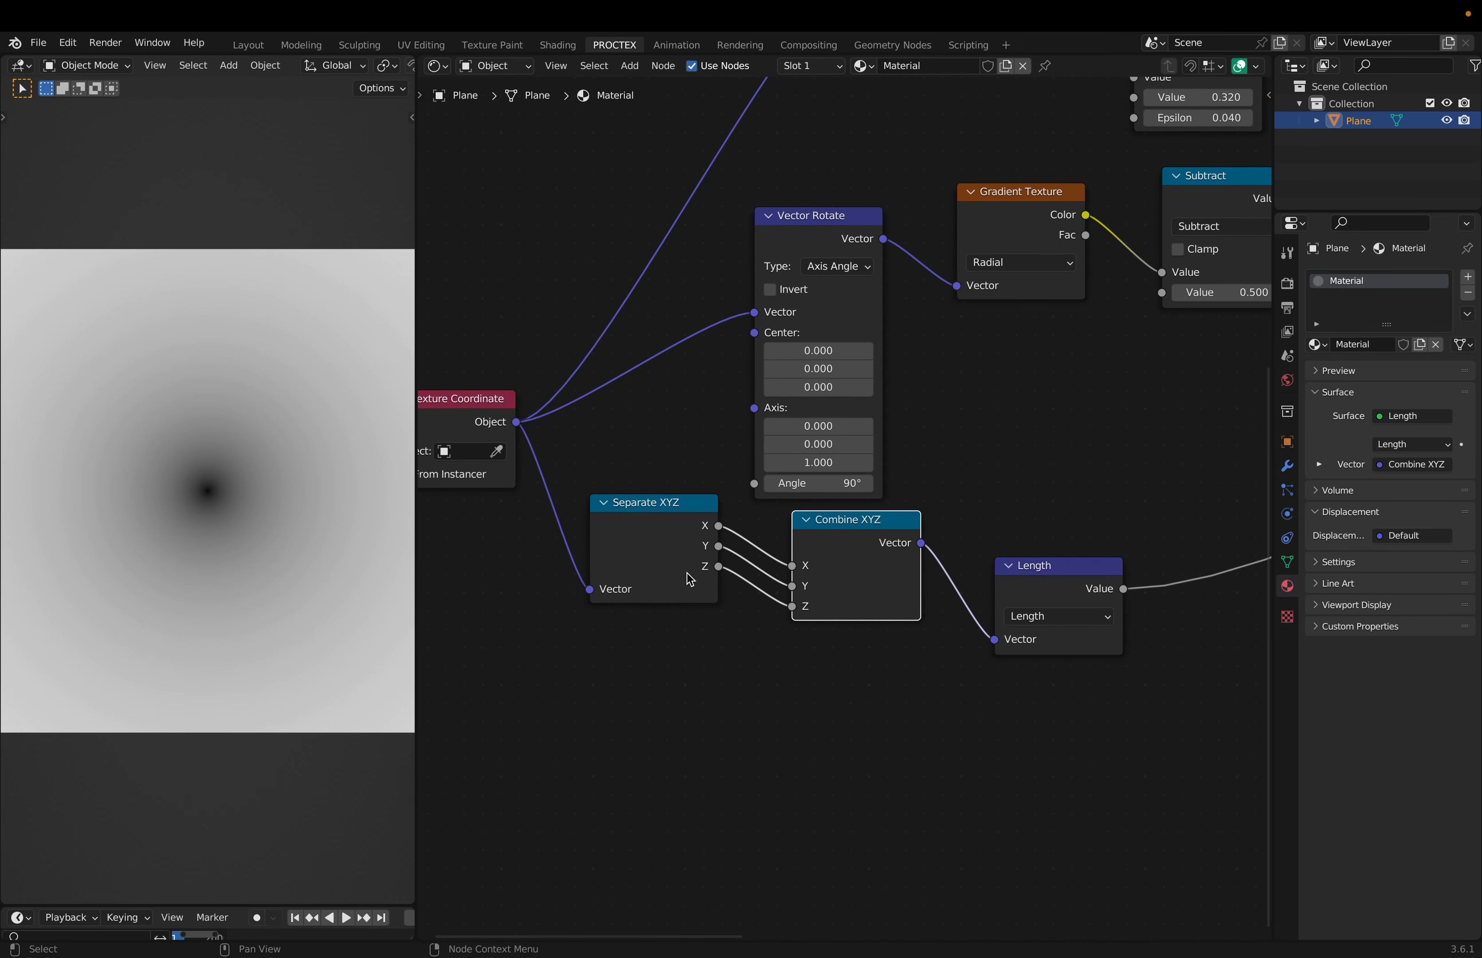
{"action": "left_click_drag", "start_coordinate": [703, 553], "coordinate": [650, 594]}
{"action": "left_click_drag", "start_coordinate": [776, 574], "coordinate": [1006, 726]}
{"action": "scroll", "coordinate": [1002, 720], "scroll_direction": "right", "scroll_amount": 2}
{"action": "key", "text": "g"}
{"action": "left_click", "coordinate": [1000, 728]}
{"action": "left_click", "coordinate": [980, 726]}
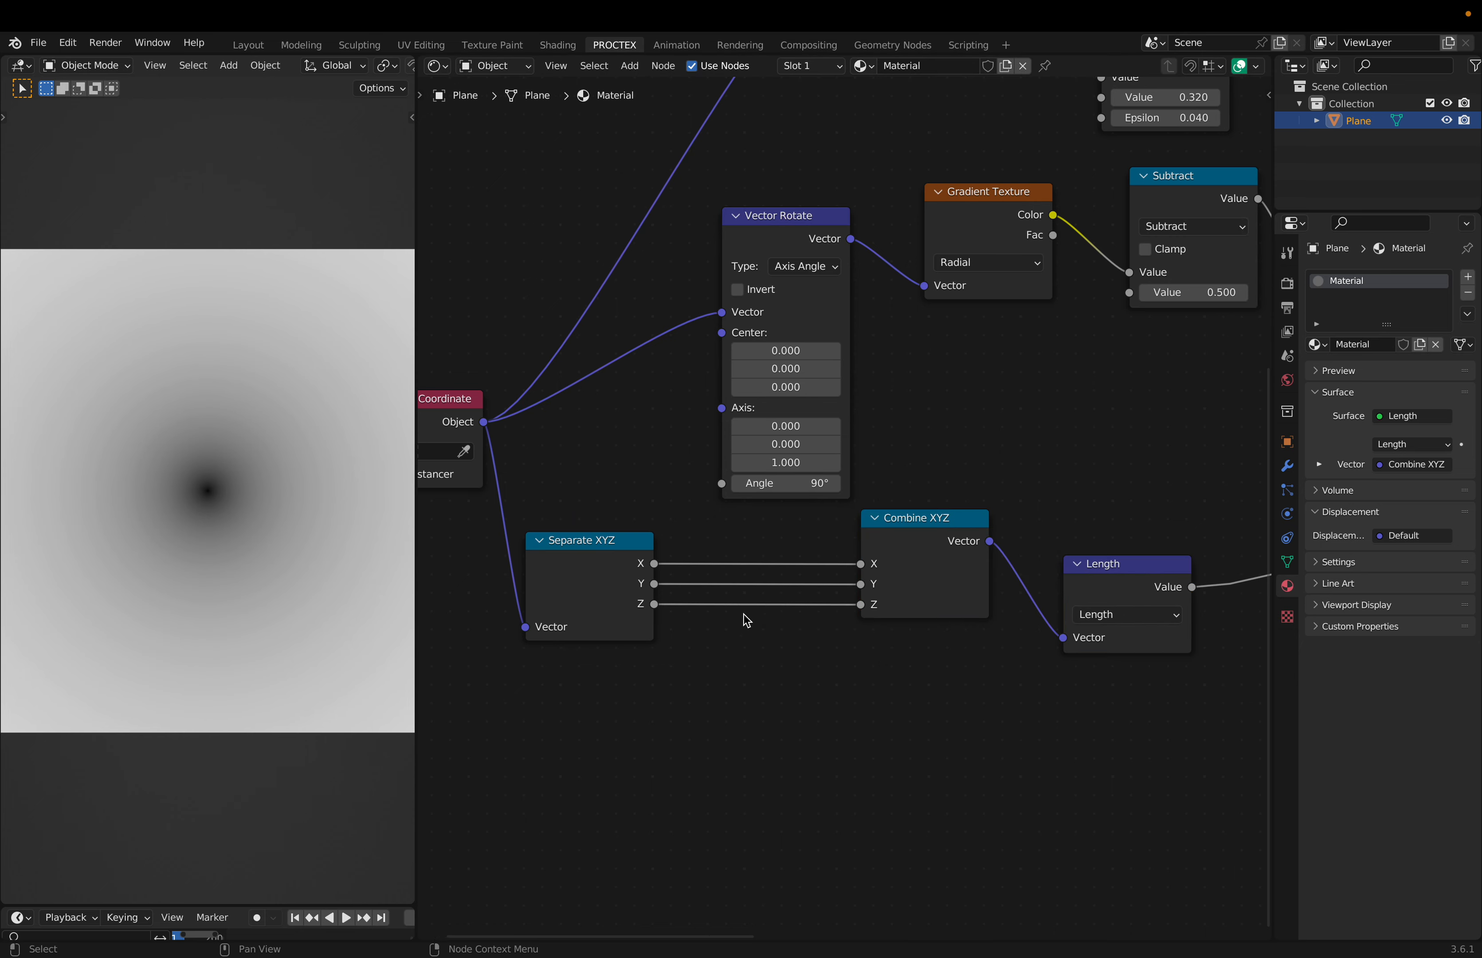
Insert a Math node set to Less Than after the lower Length node and set its threshold to 0.160
{"action": "scroll", "coordinate": [780, 656], "scroll_direction": "down", "scroll_amount": 2}
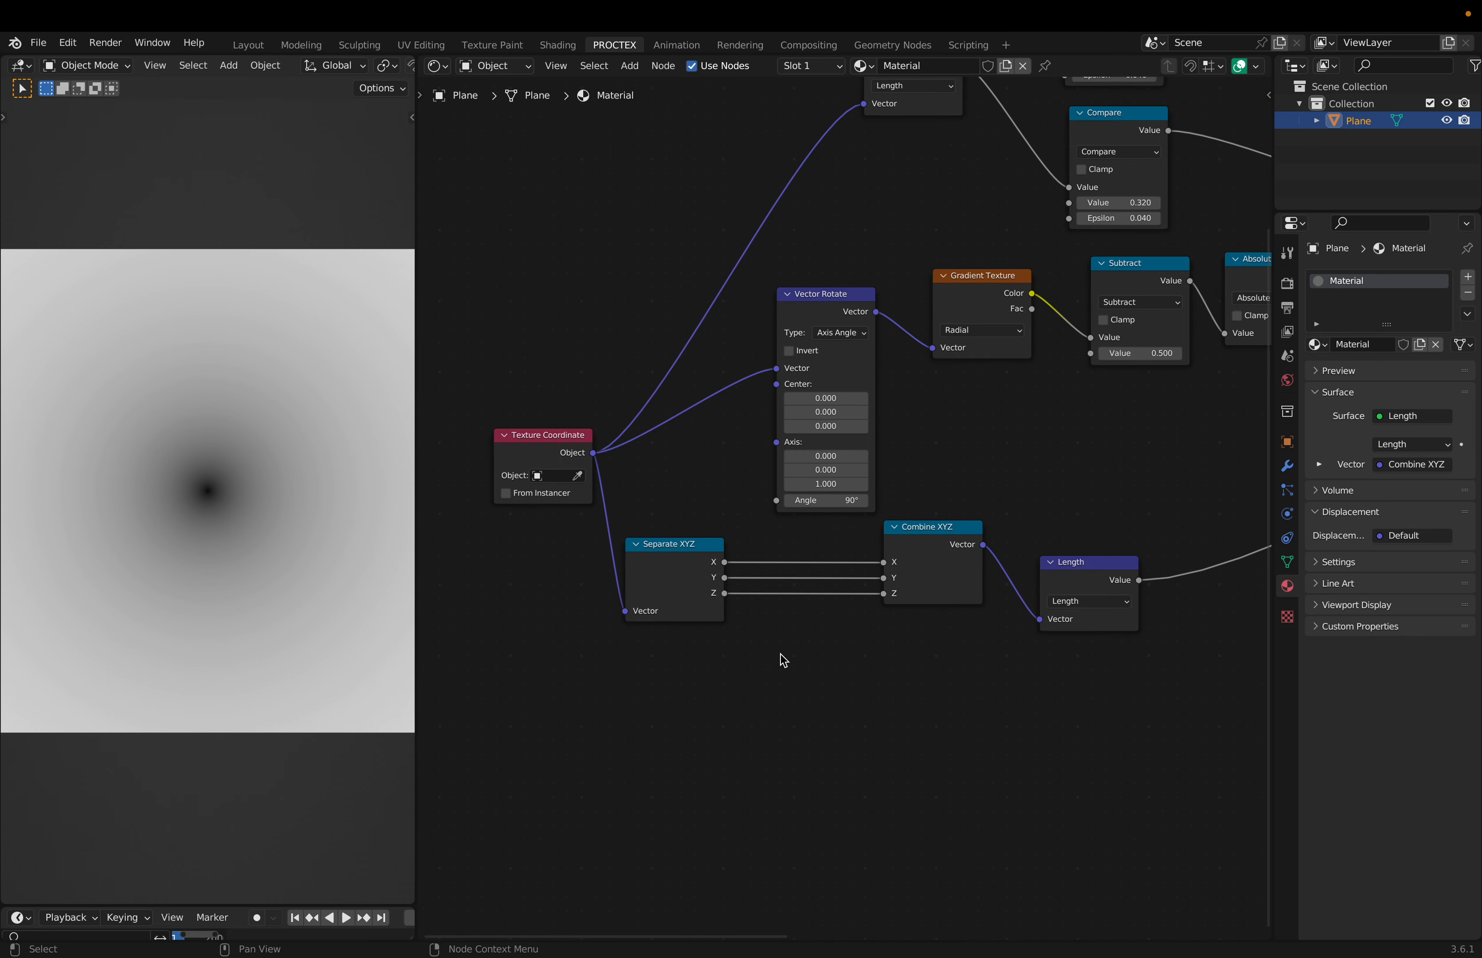
{"action": "scroll", "coordinate": [780, 655], "scroll_direction": "right", "scroll_amount": 4, "text": "ctrl"}
{"action": "left_click", "coordinate": [894, 581]}
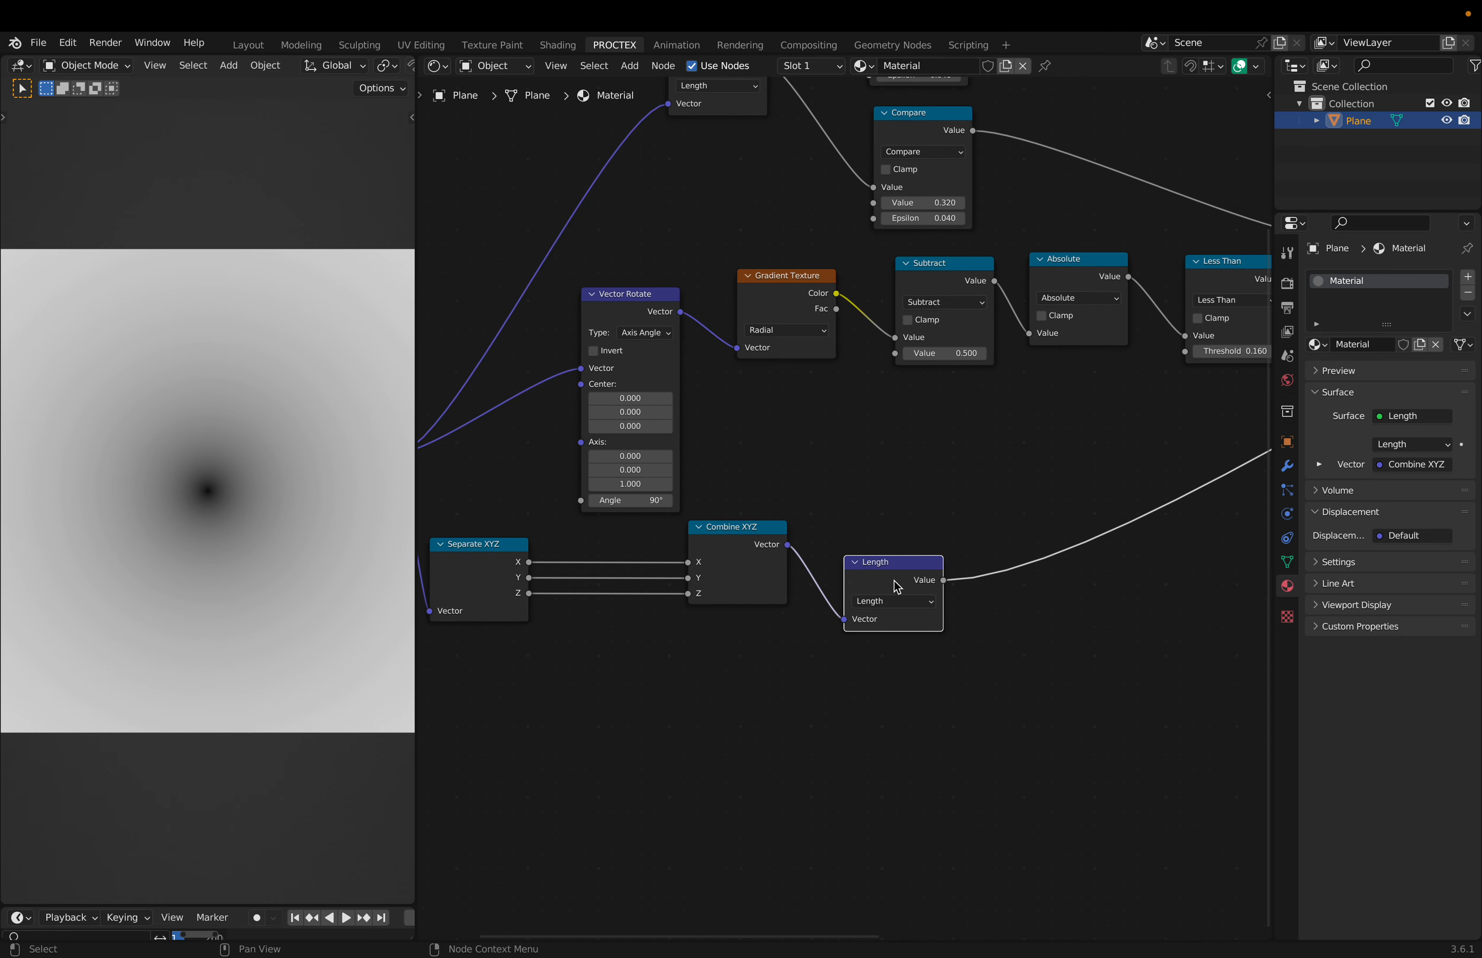
{"action": "key", "text": "q"}
{"action": "key", "text": "m"}
{"action": "left_click", "coordinate": [1022, 534]}
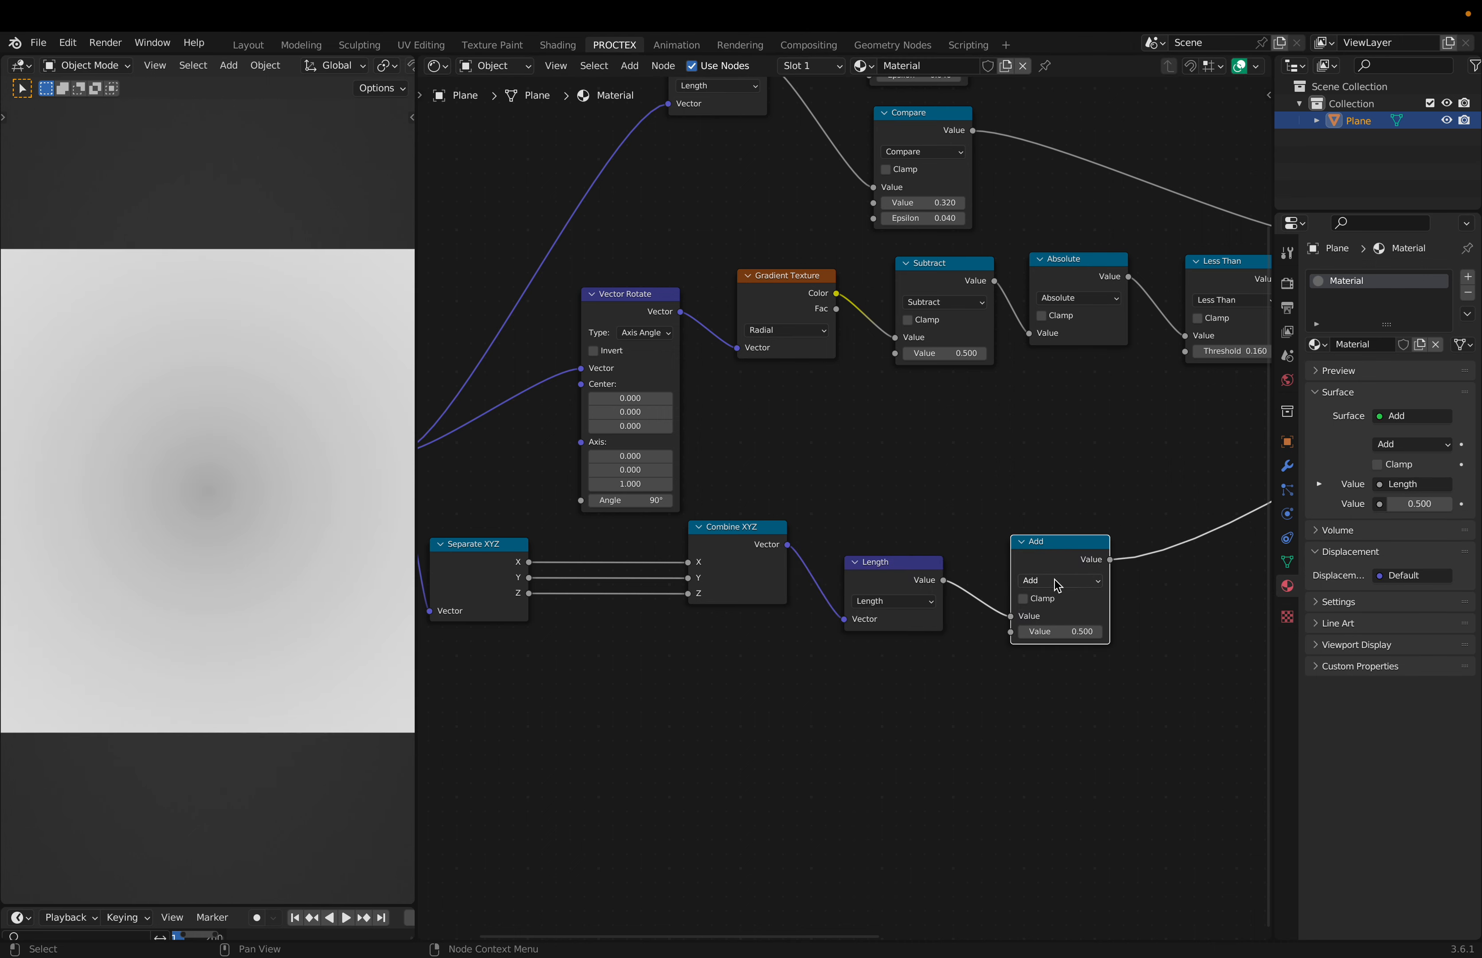
{"action": "left_click", "coordinate": [1055, 580]}
{"action": "key", "text": "t"}
{"action": "left_click_drag", "start_coordinate": [1069, 630], "coordinate": [940, 630], "text": "shift"}
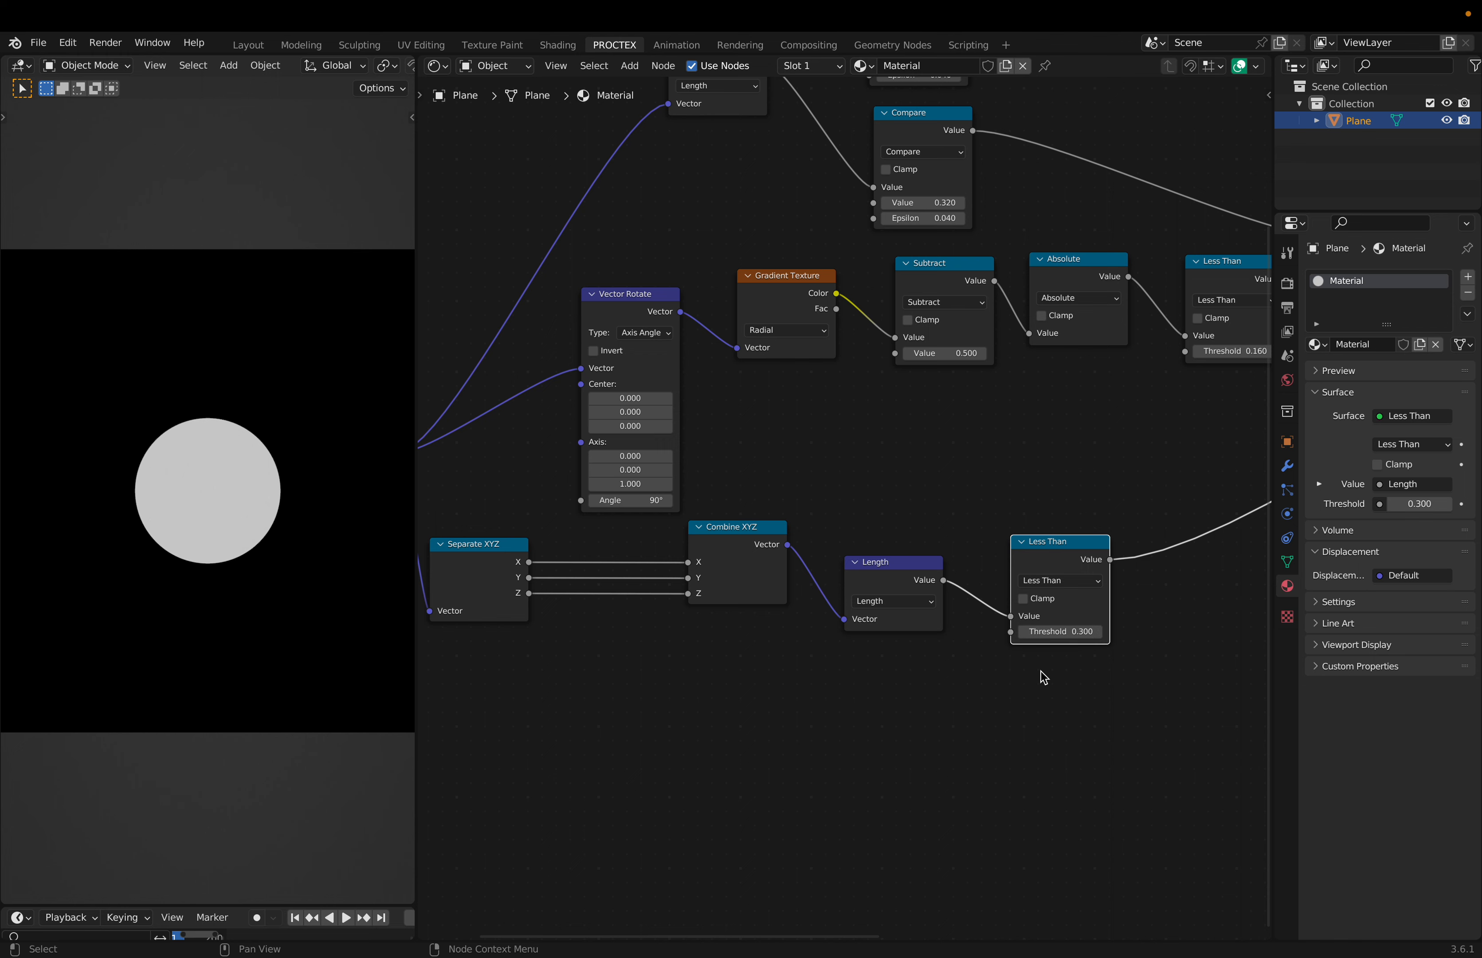
{"action": "left_click_drag", "start_coordinate": [1060, 632], "coordinate": [971, 632], "text": "shift"}
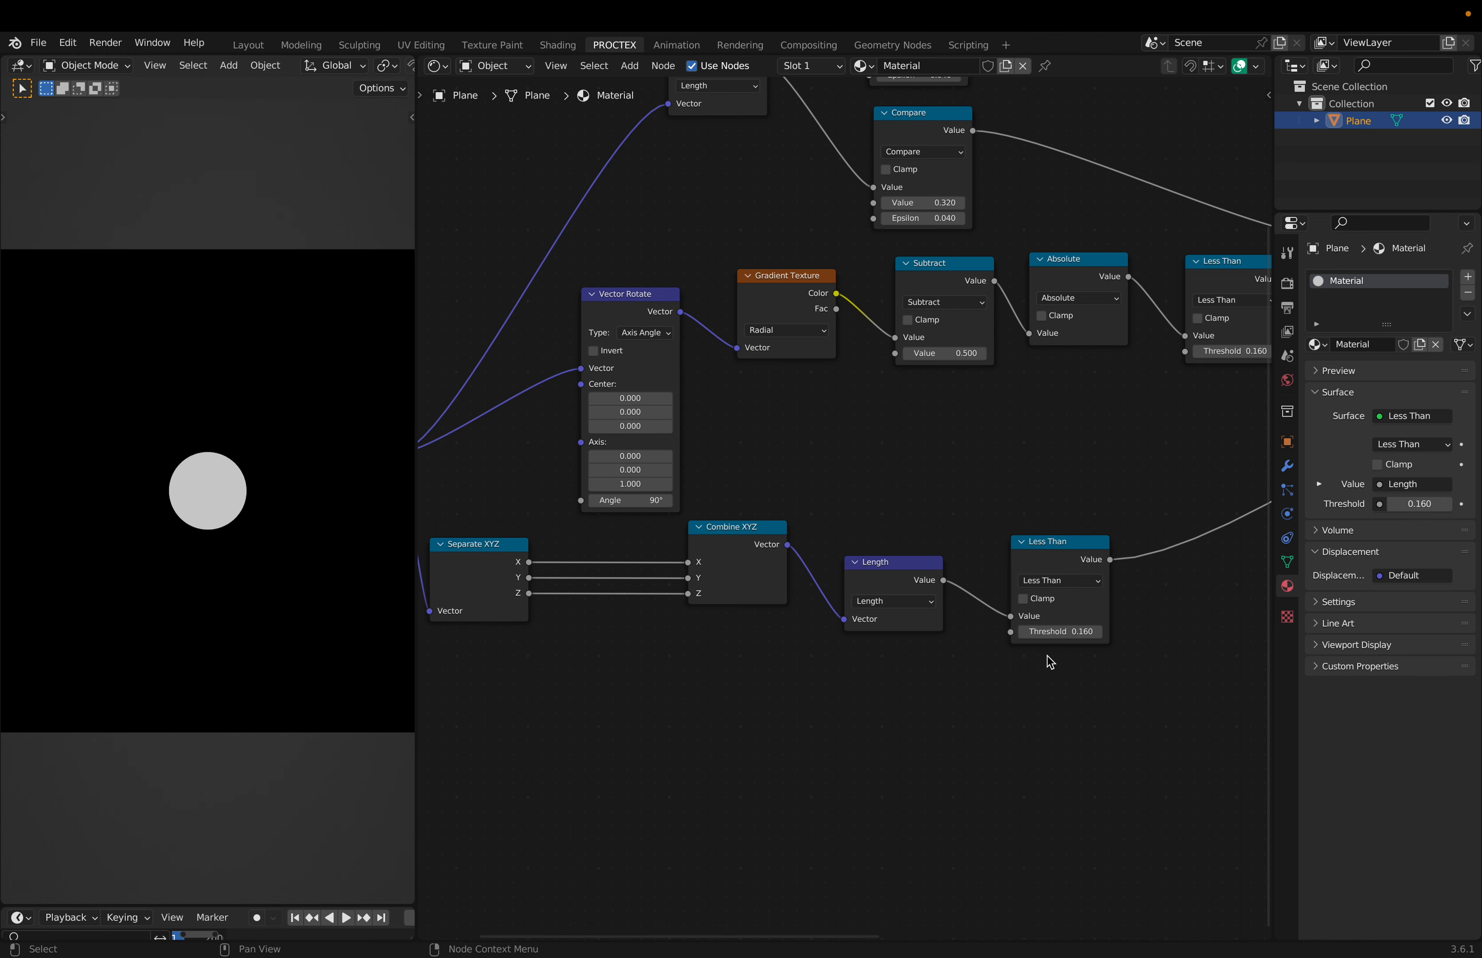
Insert a Math node set to Absolute on the X connection between Separate XYZ and Combine XYZ
{"action": "scroll", "coordinate": [1049, 654], "scroll_direction": "left", "scroll_amount": 5, "text": "ctrl"}
{"action": "left_click_drag", "start_coordinate": [533, 516], "coordinate": [884, 661]}
{"action": "left_click", "coordinate": [785, 634]}
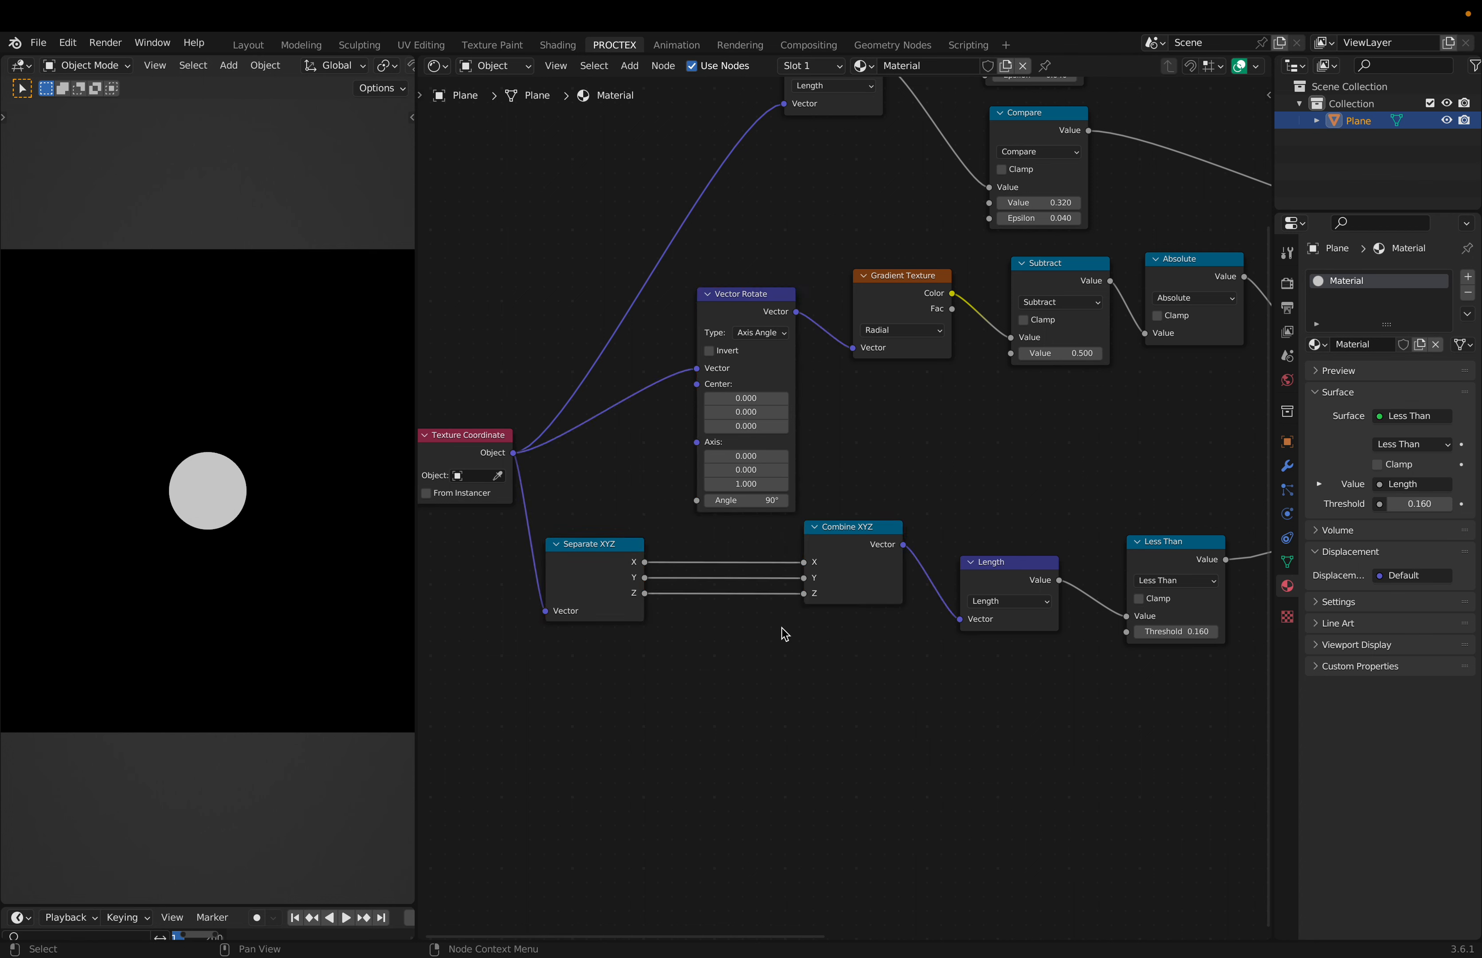
{"action": "left_click", "coordinate": [595, 563]}
{"action": "left_click", "coordinate": [866, 584]}
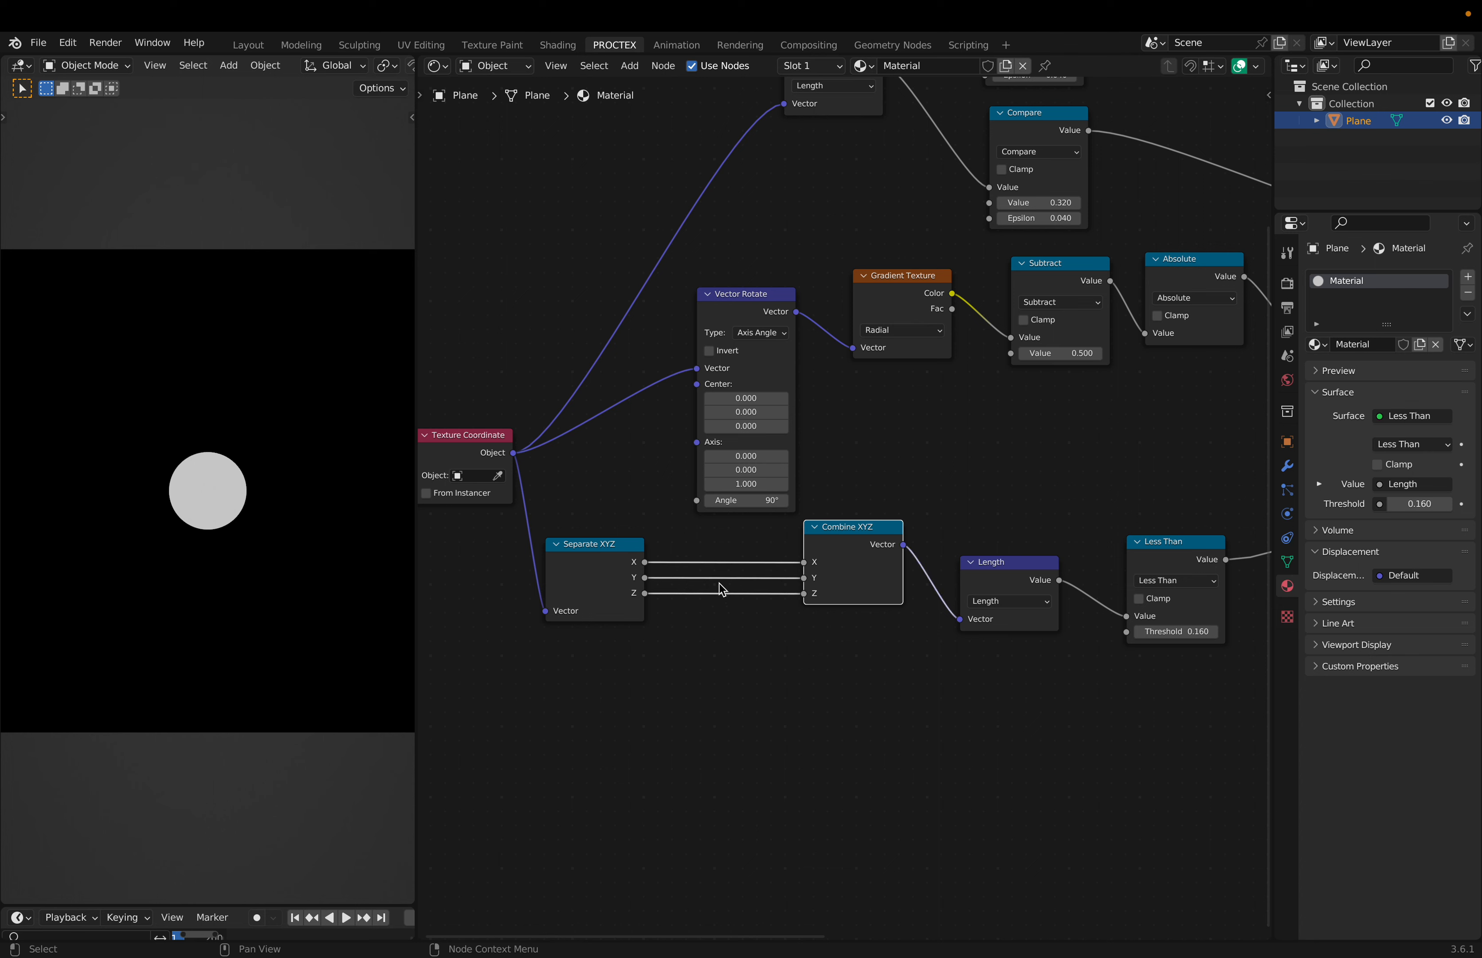
{"action": "key", "text": "q"}
{"action": "left_click", "coordinate": [721, 601]}
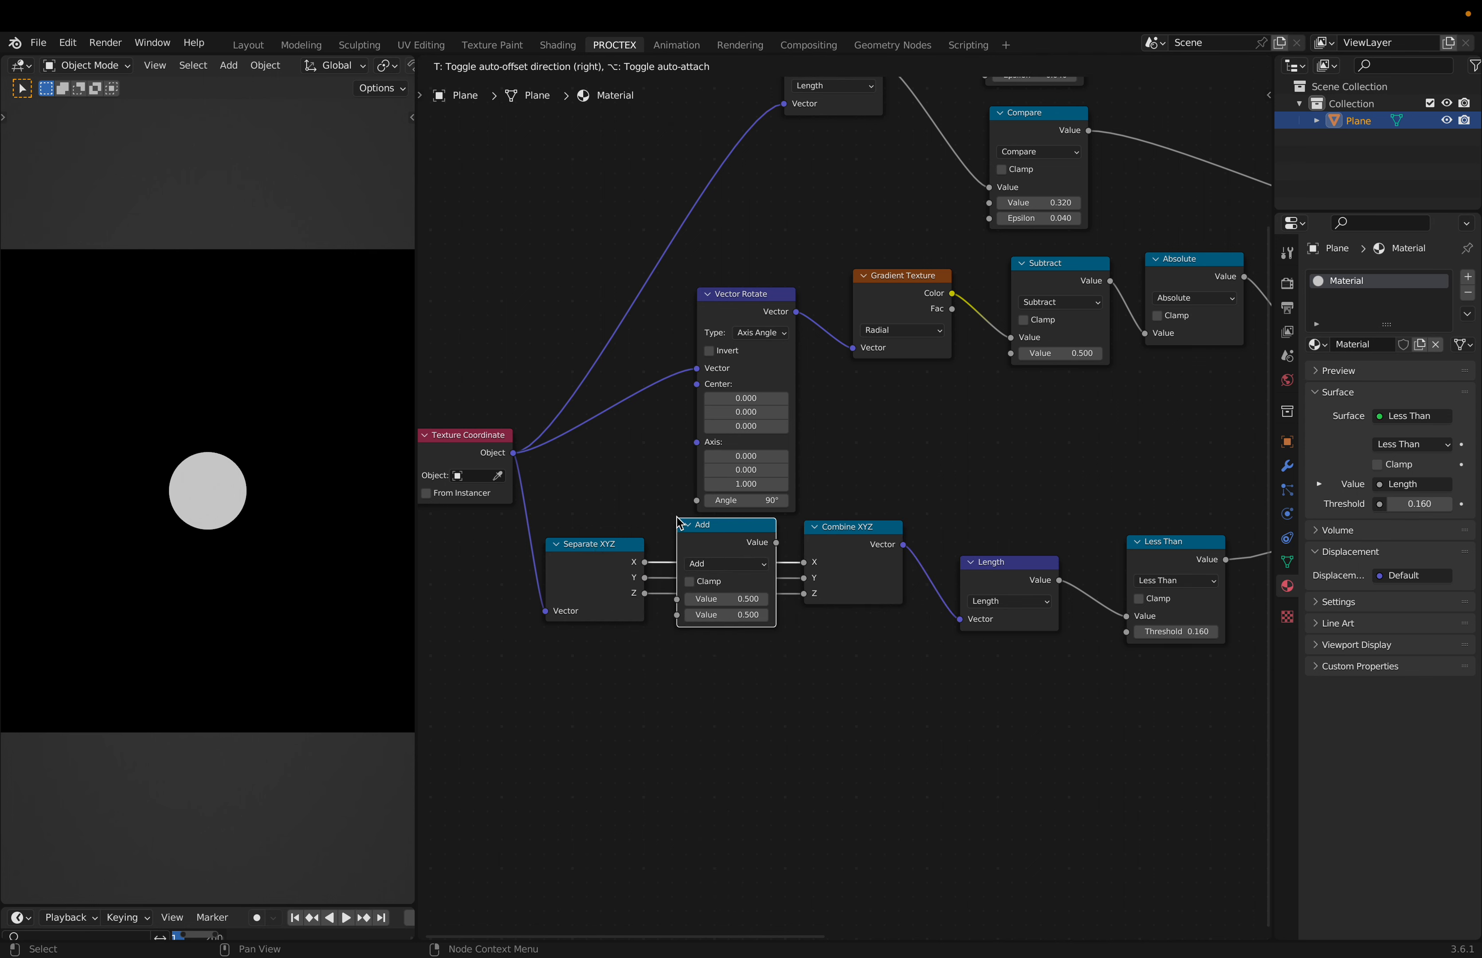
{"action": "left_click", "coordinate": [718, 554]}
{"action": "left_click", "coordinate": [729, 562]}
{"action": "key", "text": "b"}
{"action": "left_click_drag", "start_coordinate": [745, 544], "coordinate": [743, 552]}
{"action": "left_click", "coordinate": [897, 649]}
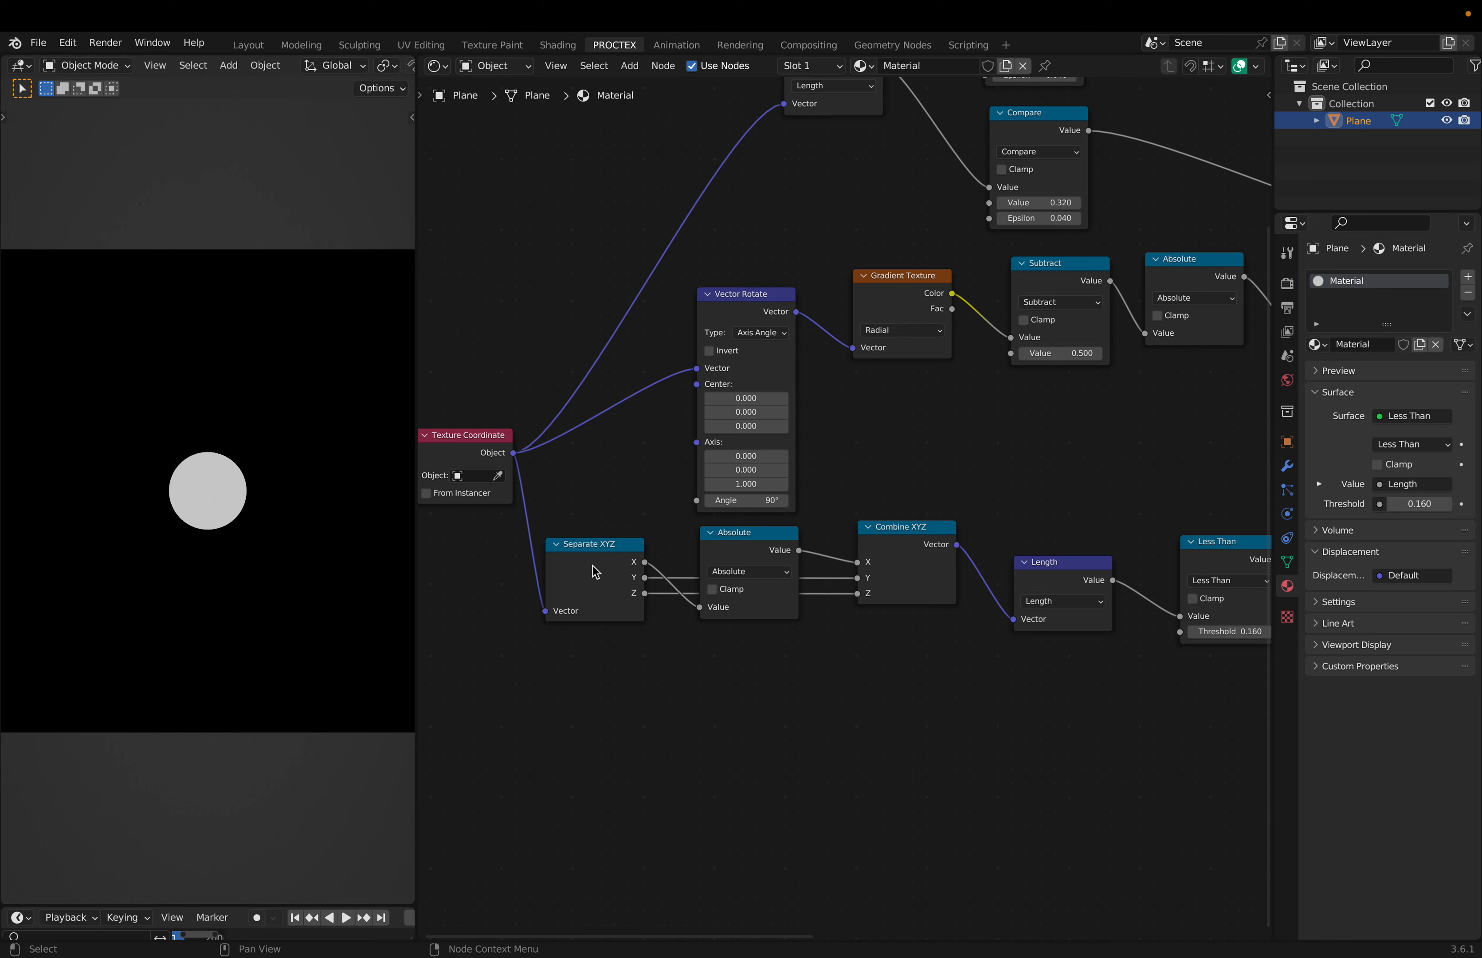
Move Separate XYZ closer to the lower Absolute node and preview Separate XYZ, Absolute and Combine XYZ in turn
{"action": "left_click_drag", "start_coordinate": [589, 544], "coordinate": [619, 542]}
{"action": "left_click", "coordinate": [619, 544], "text": "ctrl+shift"}
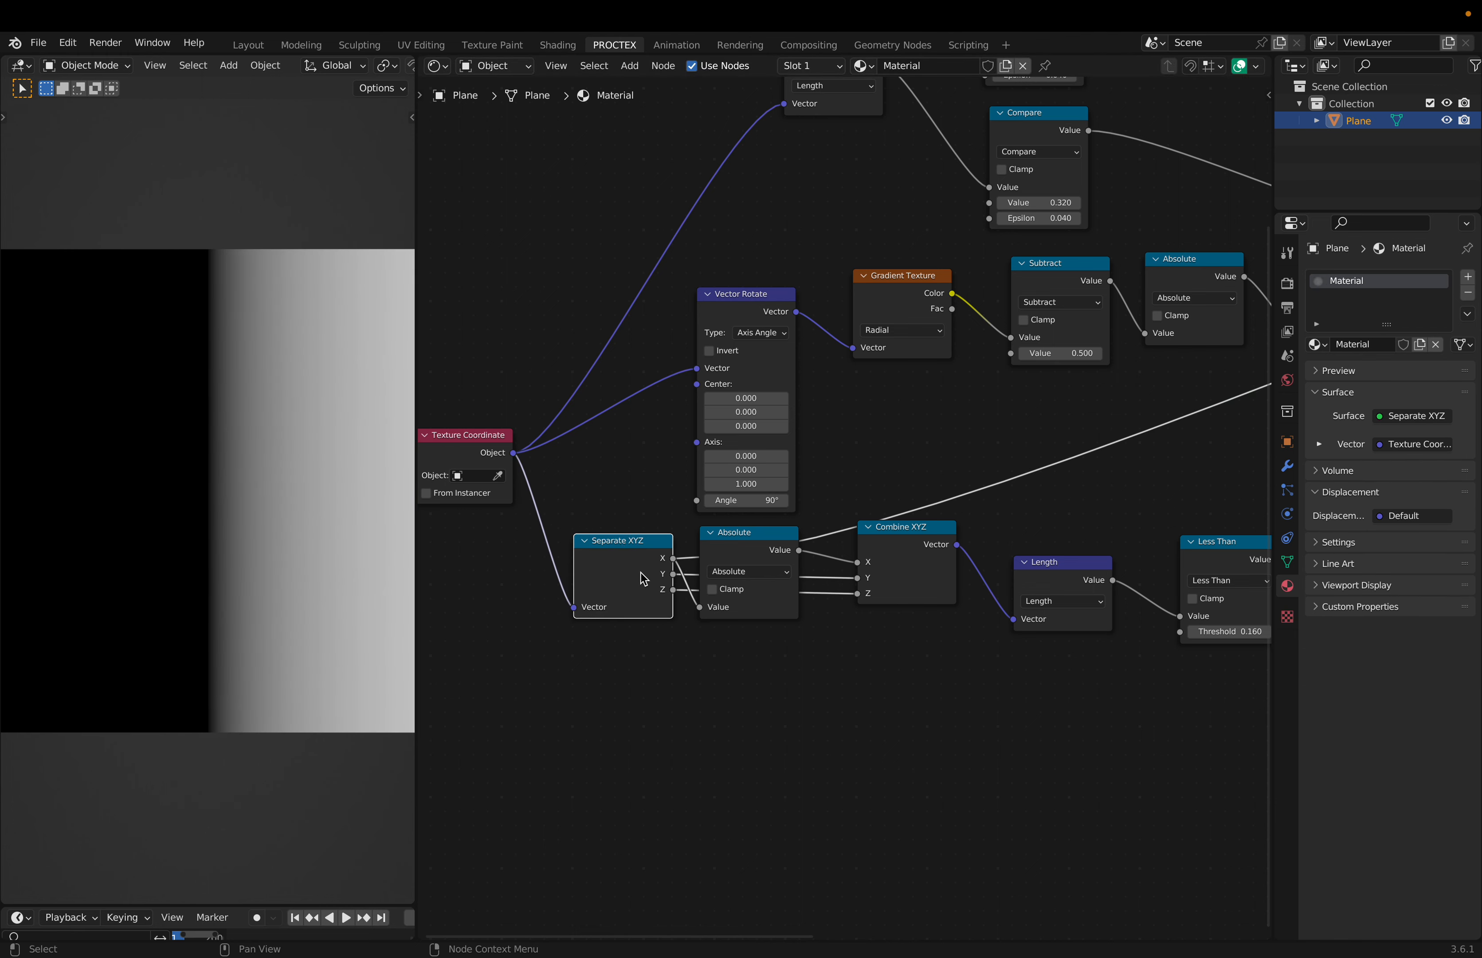
{"action": "left_click", "coordinate": [755, 552], "text": "ctrl+shift"}
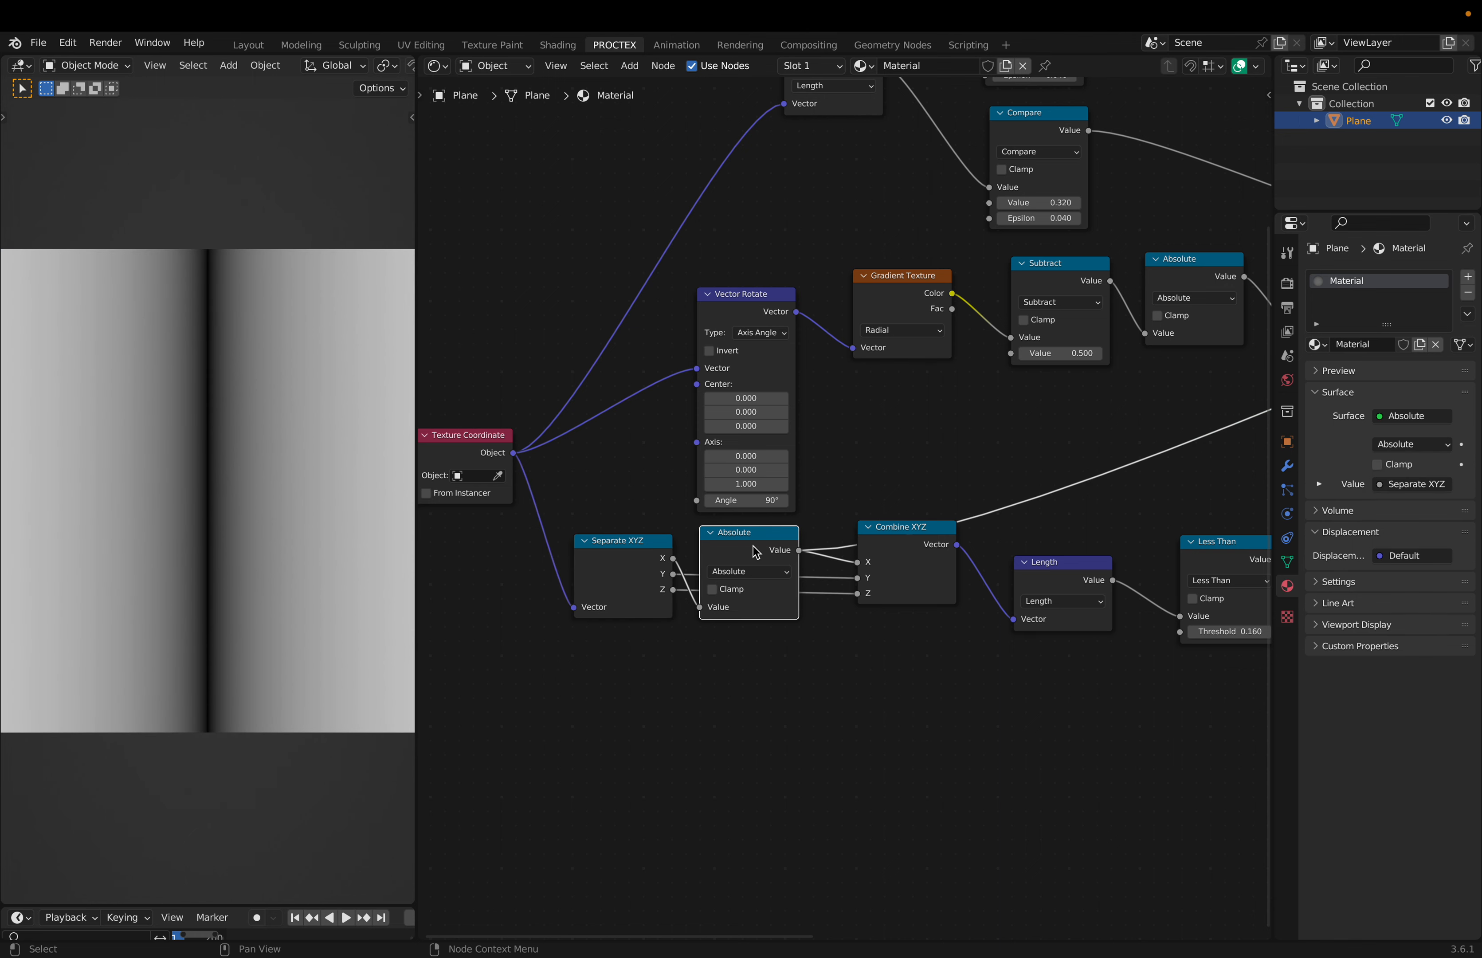
{"action": "left_click", "coordinate": [871, 572], "text": "ctrl+shift"}
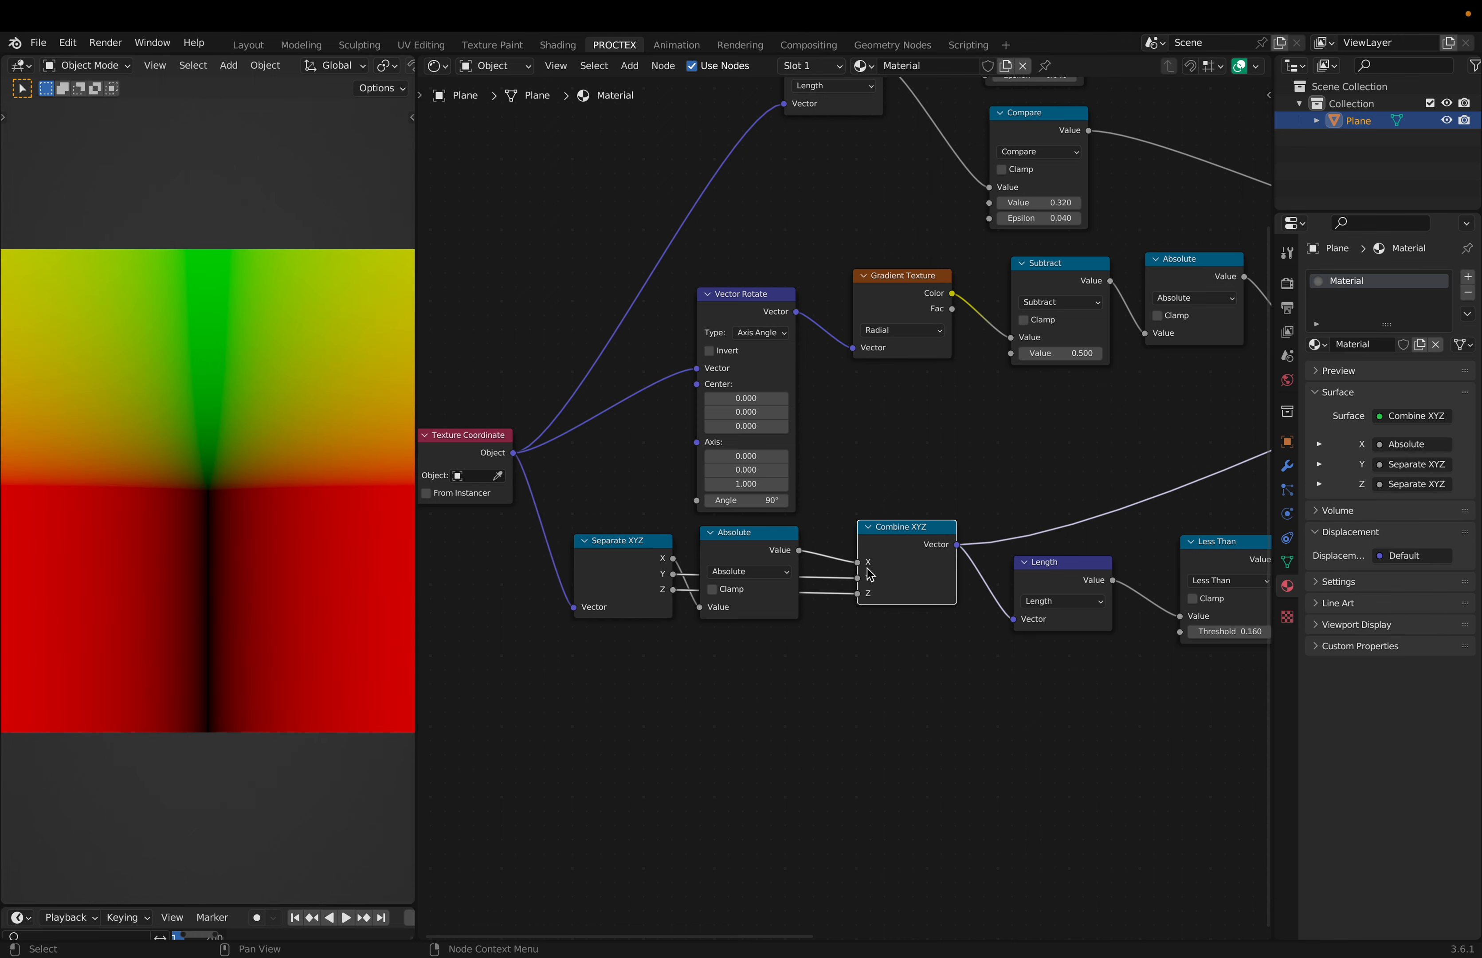
Tilt the 3D view to inspect the Combine XYZ colours, return to top view and preview the lower Less Than node
{"action": "scroll", "coordinate": [869, 690], "scroll_direction": "right", "scroll_amount": 1, "text": "ctrl"}
{"action": "scroll", "coordinate": [869, 690], "scroll_direction": "right", "scroll_amount": 4}
{"action": "scroll", "coordinate": [234, 597], "scroll_direction": "right", "scroll_amount": 1}
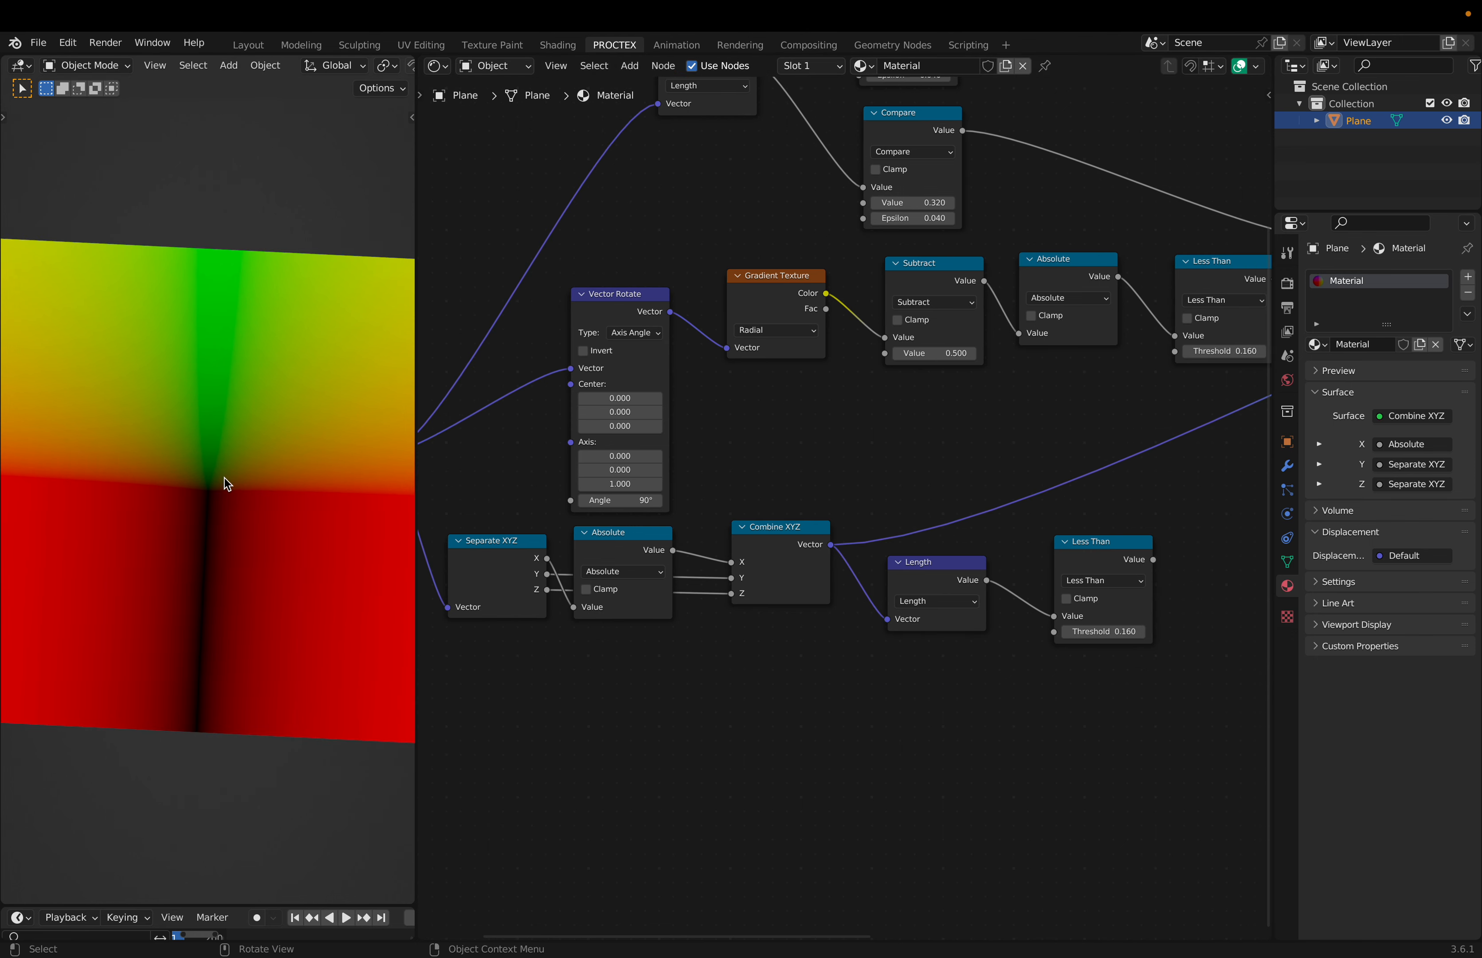
{"action": "key", "text": "KP_7"}
{"action": "scroll", "coordinate": [709, 710], "scroll_direction": "right", "scroll_amount": 7}
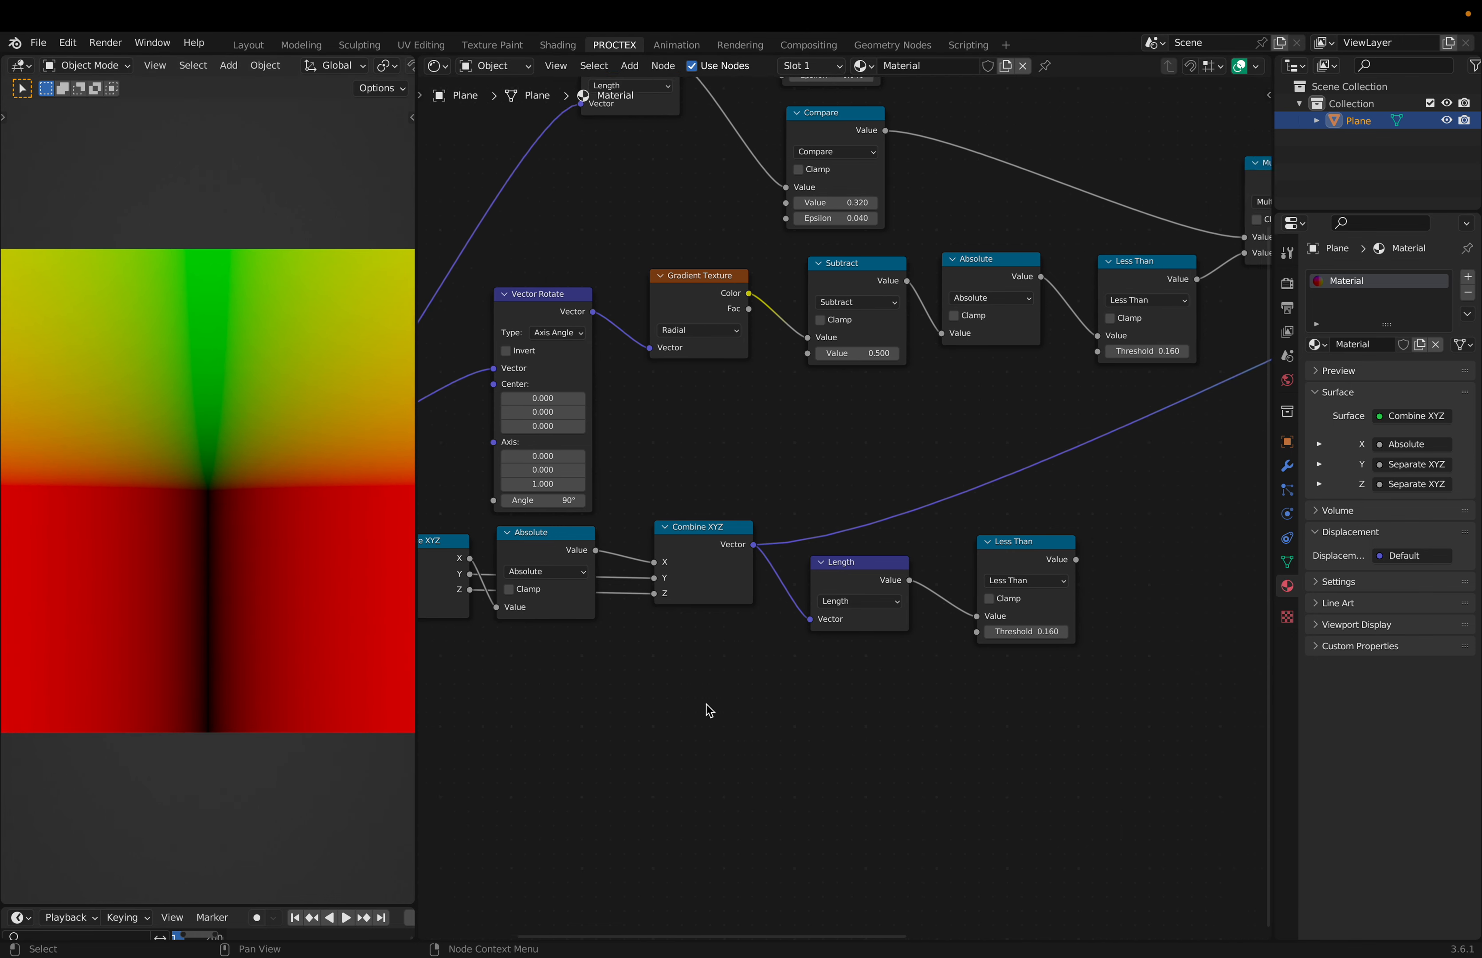
{"action": "left_click", "coordinate": [893, 569], "text": "ctrl+shift"}
{"action": "scroll", "coordinate": [949, 740], "scroll_direction": "left", "scroll_amount": 1}
{"action": "scroll", "coordinate": [949, 740], "scroll_direction": "left", "scroll_amount": 10}
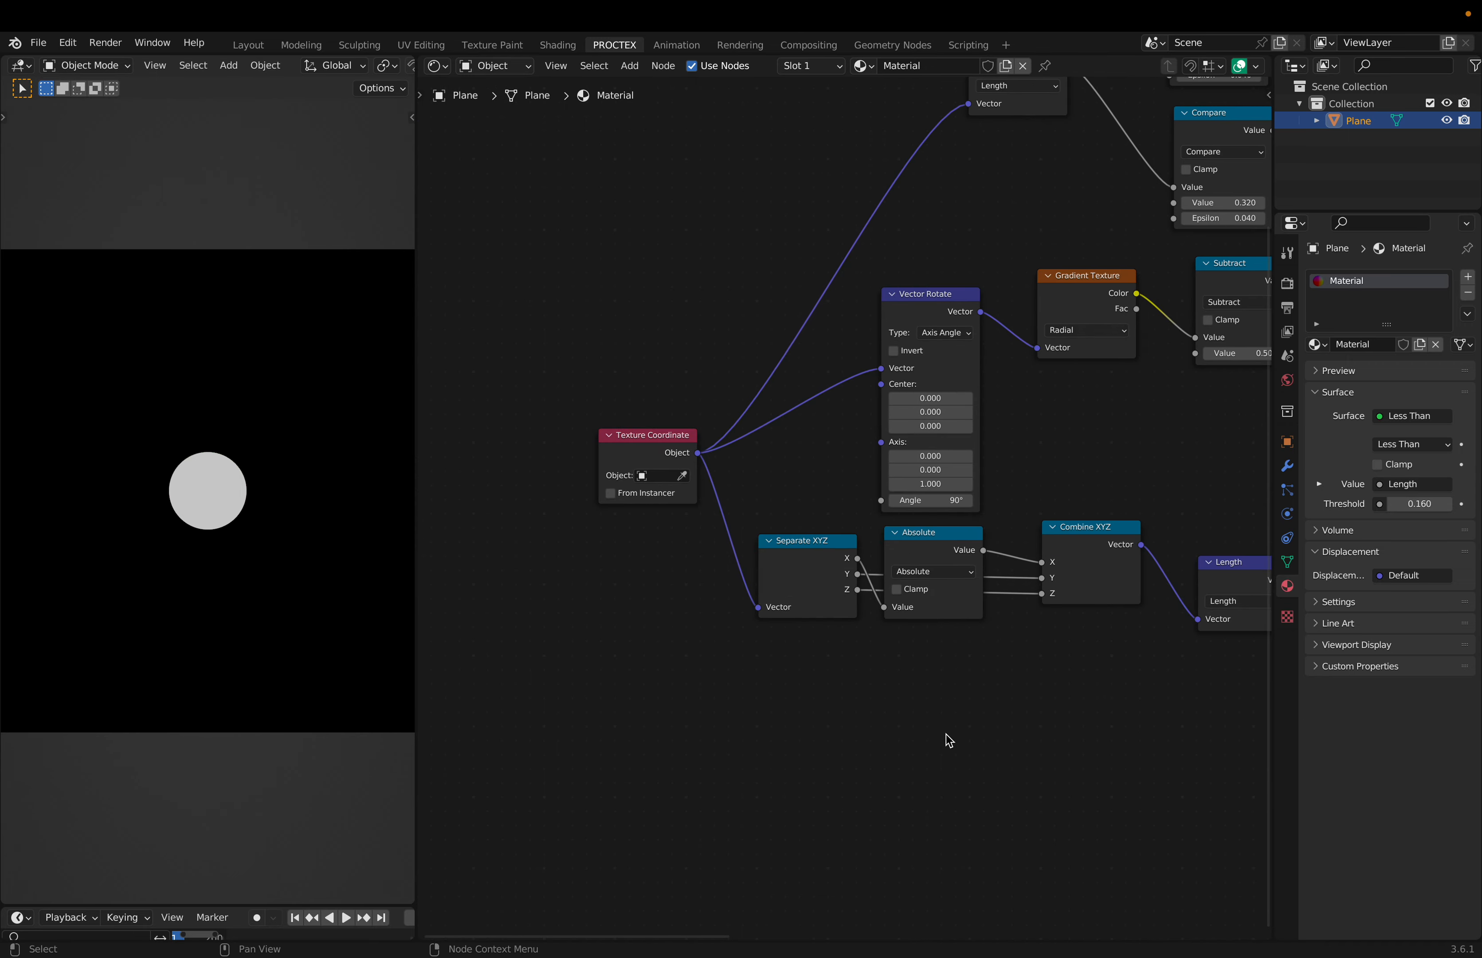
Move the lower Length and Less Than nodes away from Combine XYZ to make room for another node
{"action": "scroll", "coordinate": [949, 740], "scroll_direction": "right", "scroll_amount": 4}
{"action": "scroll", "coordinate": [957, 624], "scroll_direction": "right", "scroll_amount": 3}
{"action": "scroll", "coordinate": [957, 624], "scroll_direction": "up", "scroll_amount": 1}
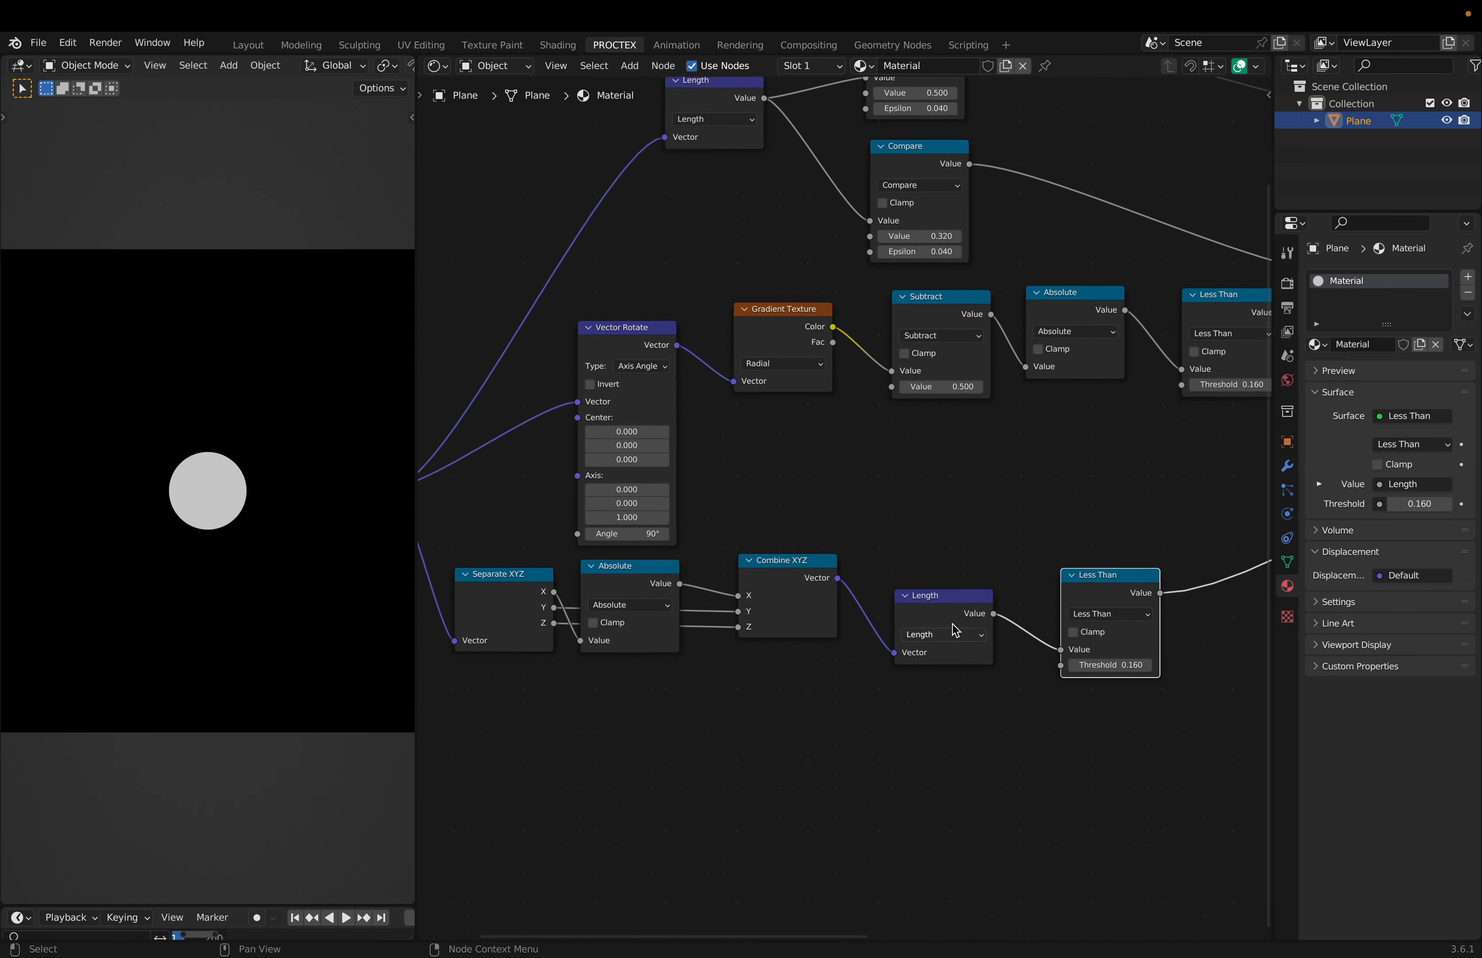
{"action": "left_click", "coordinate": [952, 624]}
{"action": "left_click", "coordinate": [1053, 661], "text": "shift"}
{"action": "key", "text": "g"}
{"action": "left_click", "coordinate": [864, 692]}
{"action": "left_click", "coordinate": [864, 692]}
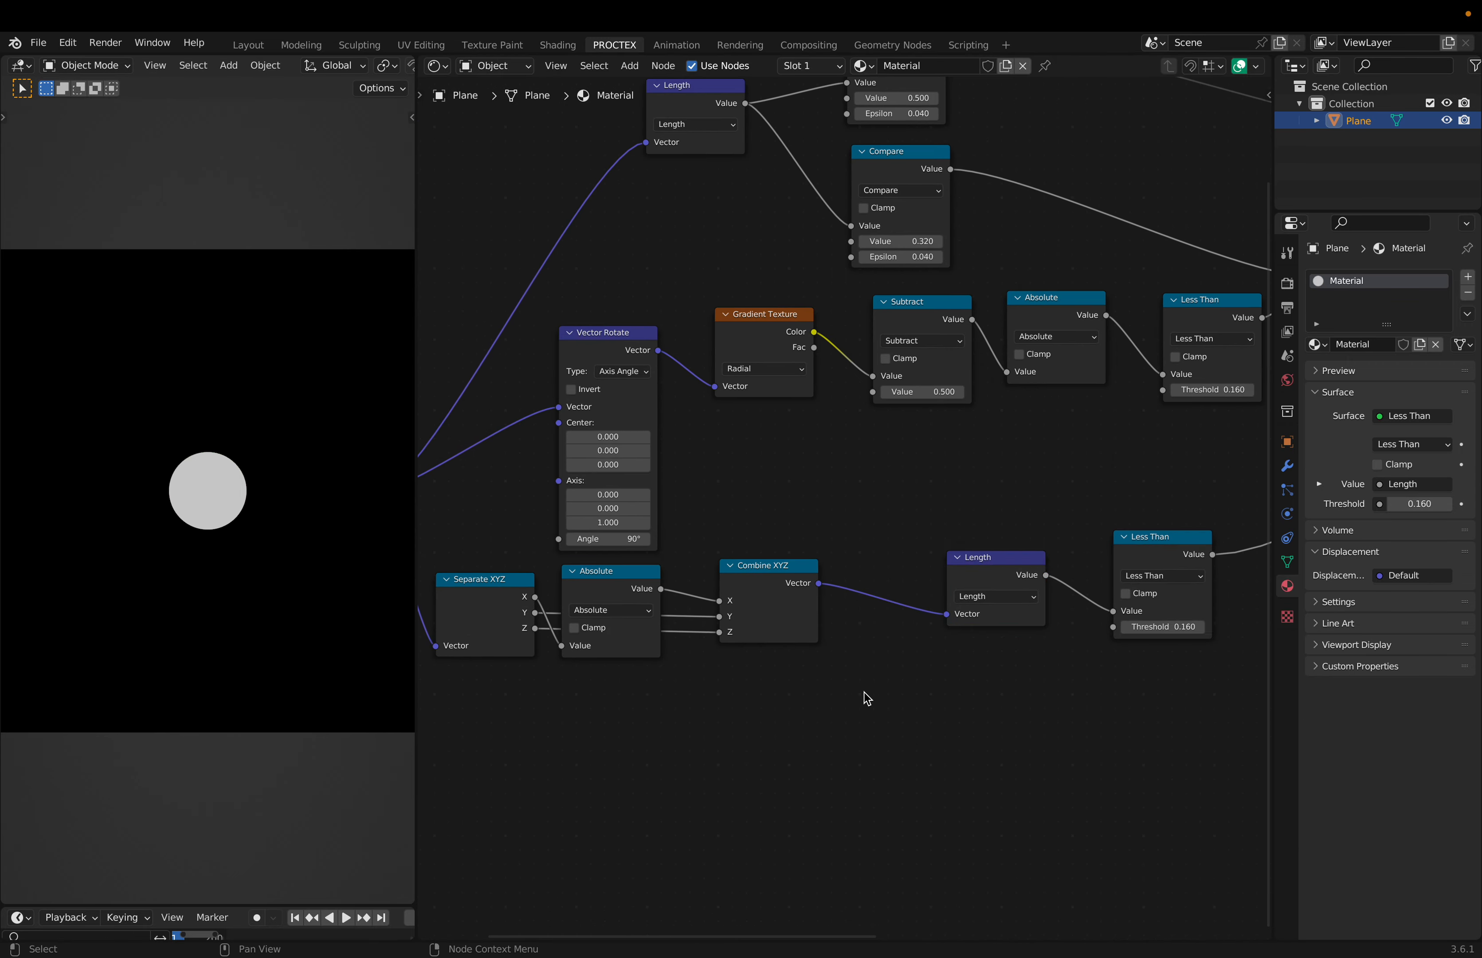
Insert a Vector Math Add node between Combine XYZ and the lower Length node and set its X value to -0.240
{"action": "scroll", "coordinate": [864, 693], "scroll_direction": "down", "scroll_amount": 2, "text": "ctrl"}
{"action": "key", "text": "v"}
{"action": "left_click", "coordinate": [777, 561]}
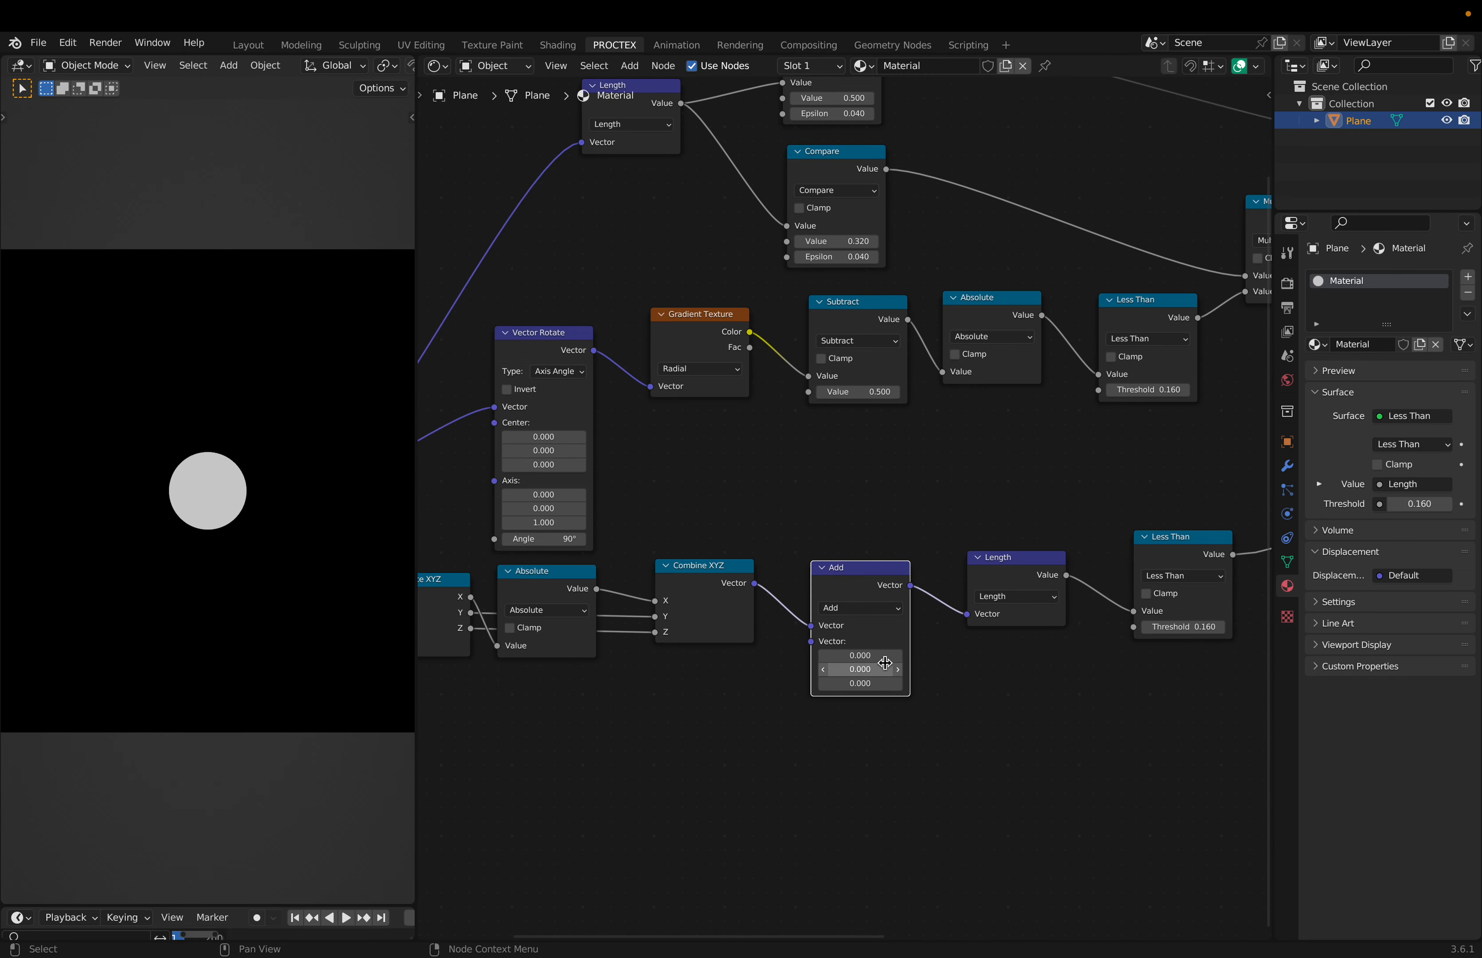
{"action": "mouse_move", "coordinate": [879, 657]}
{"action": "left_mouse_down", "text": "shift"}
{"action": "mouse_move", "coordinate": [754, 669]}
{"action": "mouse_move", "coordinate": [945, 669]}
{"action": "mouse_move", "coordinate": [717, 669]}
{"action": "mouse_move", "coordinate": [860, 669]}
{"action": "left_mouse_up", "text": "shift"}
Preview the Combine XYZ node's output, undoing back to the lower Less Than preview
{"action": "left_click", "coordinate": [732, 606]}
{"action": "left_click", "coordinate": [729, 599], "text": "ctrl+shift"}
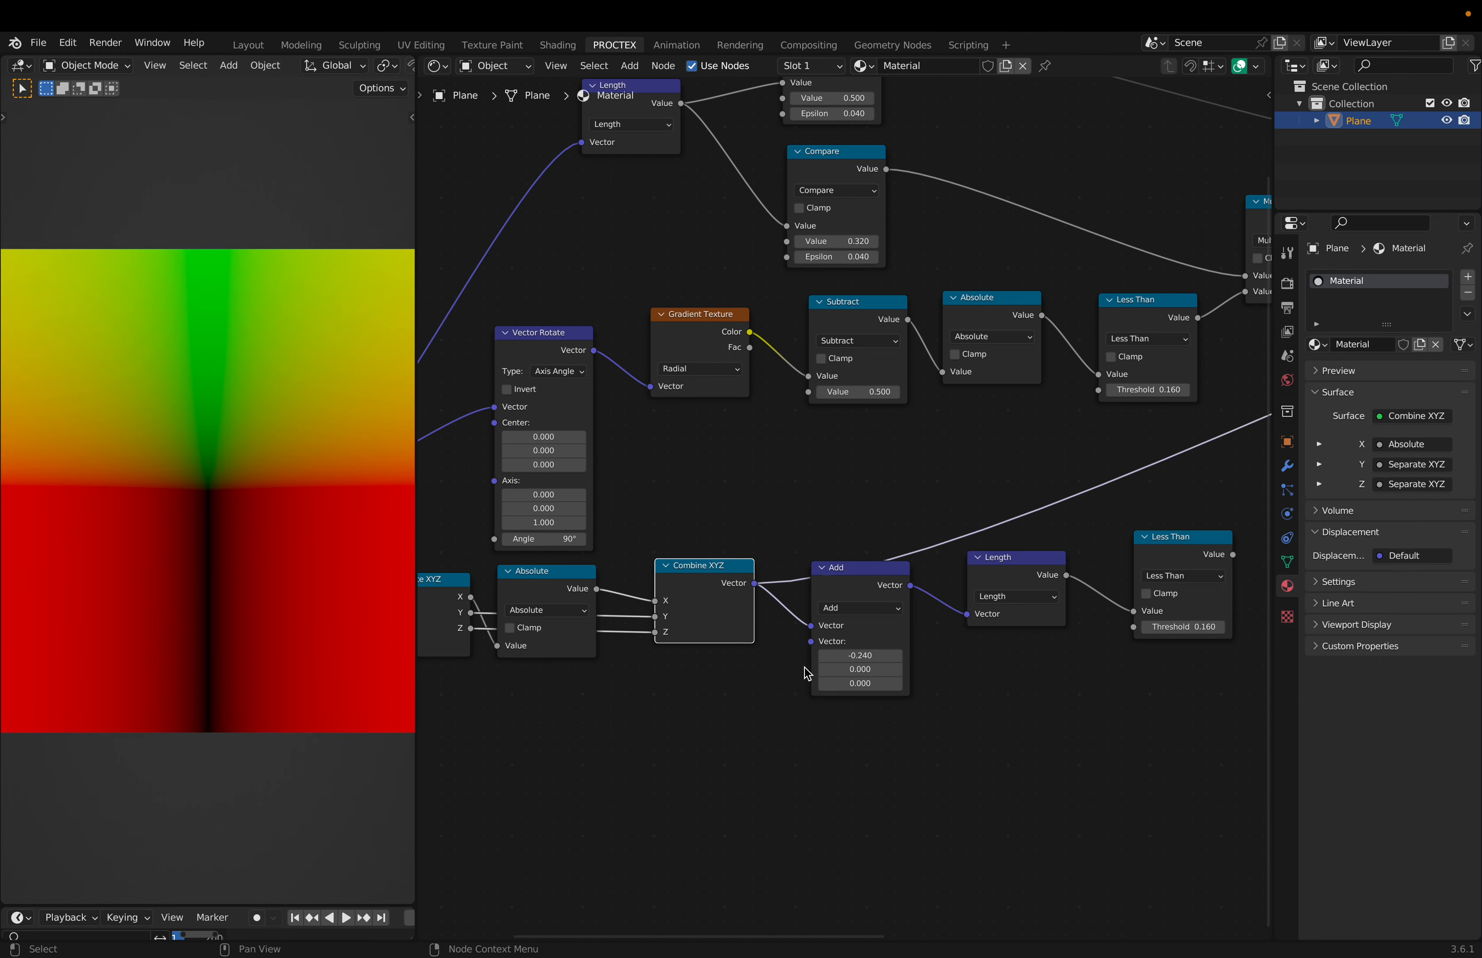
{"action": "left_click", "coordinate": [806, 673]}
{"action": "key", "text": "ctrl+z"}
{"action": "key", "text": "ctrl+z"}
Preview the Math Add node that joins the ring and smile and insert a duplicate of it on its output connection
{"action": "scroll", "coordinate": [1020, 656], "scroll_direction": "right", "scroll_amount": 1}
{"action": "scroll", "coordinate": [1026, 669], "scroll_direction": "right", "scroll_amount": 2, "text": "ctrl"}
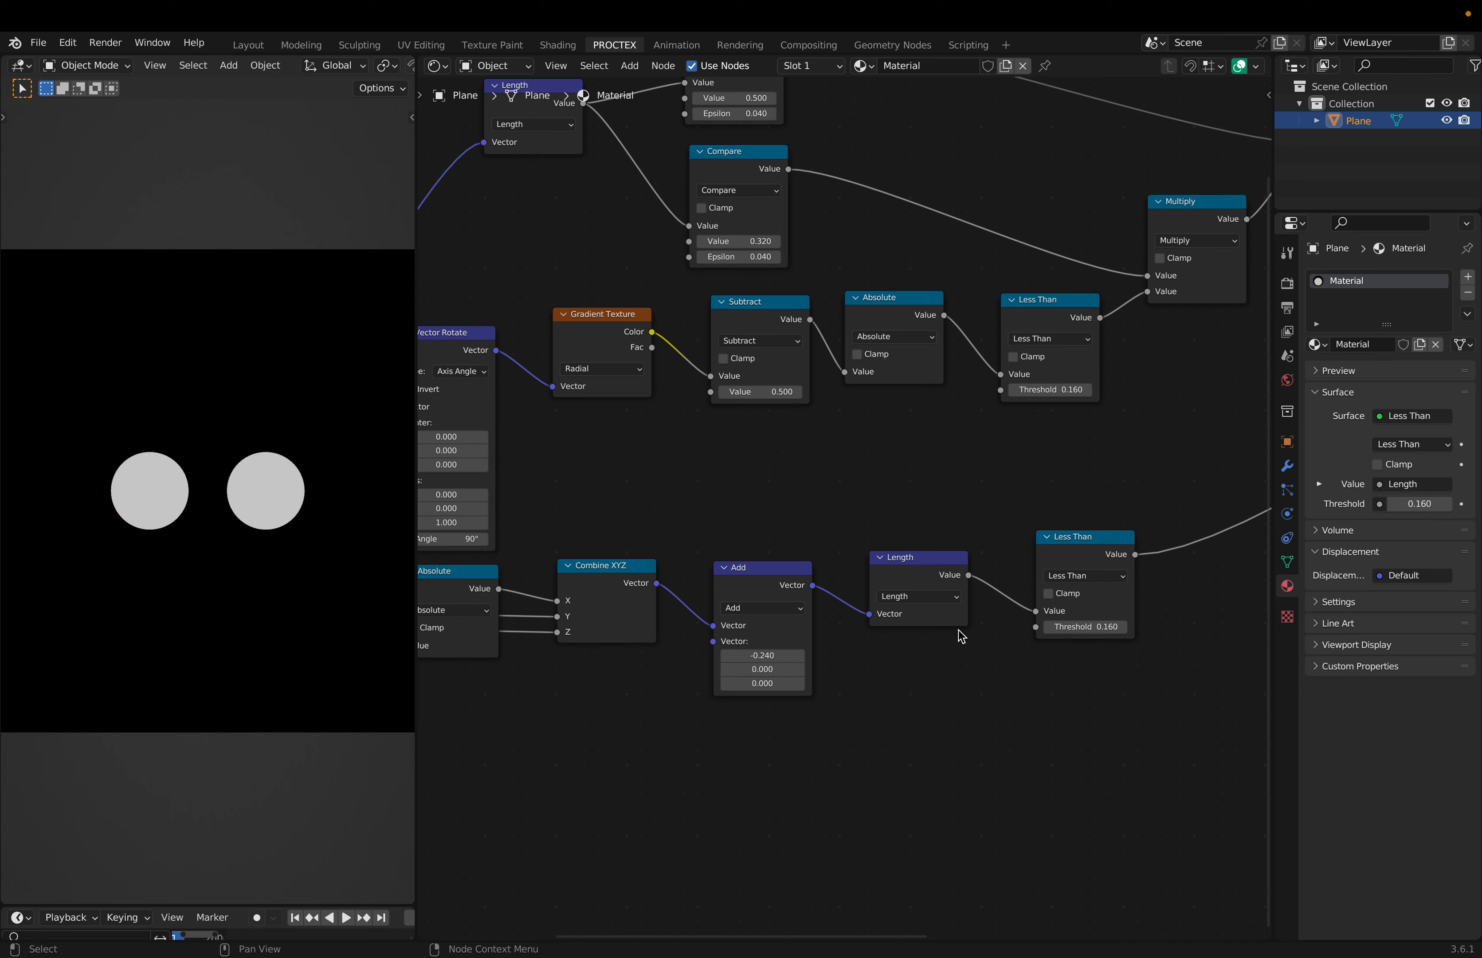
{"action": "scroll", "coordinate": [958, 639], "scroll_direction": "right", "scroll_amount": 5}
{"action": "scroll", "coordinate": [956, 645], "scroll_direction": "down", "scroll_amount": 2, "text": "ctrl"}
{"action": "scroll", "coordinate": [951, 648], "scroll_direction": "right", "scroll_amount": 4}
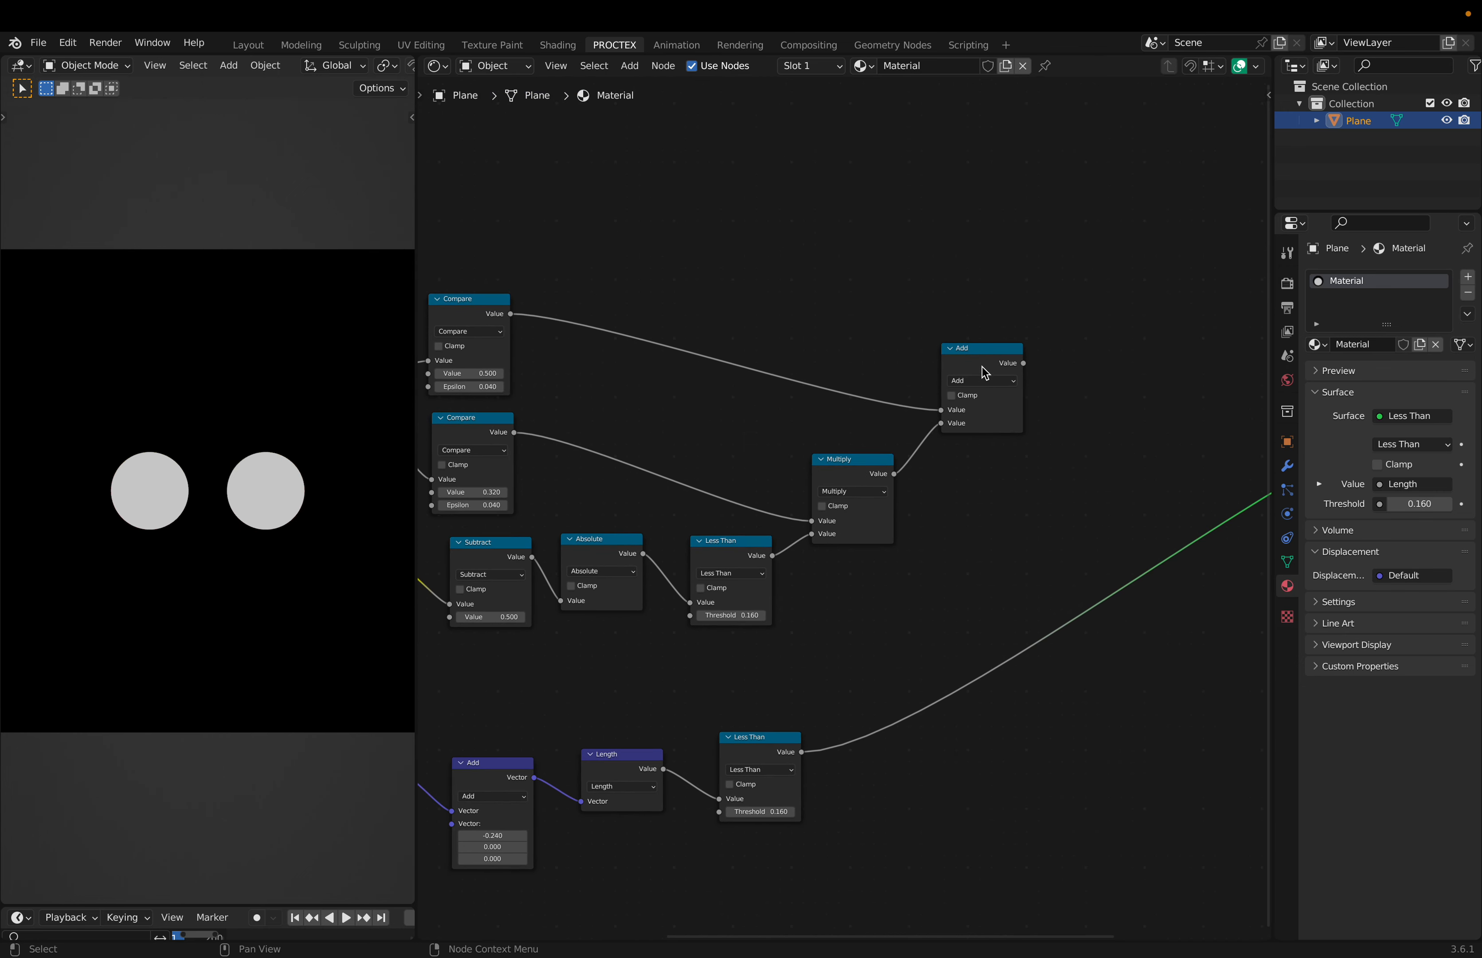
{"action": "left_click", "coordinate": [982, 367], "text": "ctrl+shift"}
{"action": "key", "text": "shift+d"}
{"action": "left_click", "coordinate": [1083, 420]}
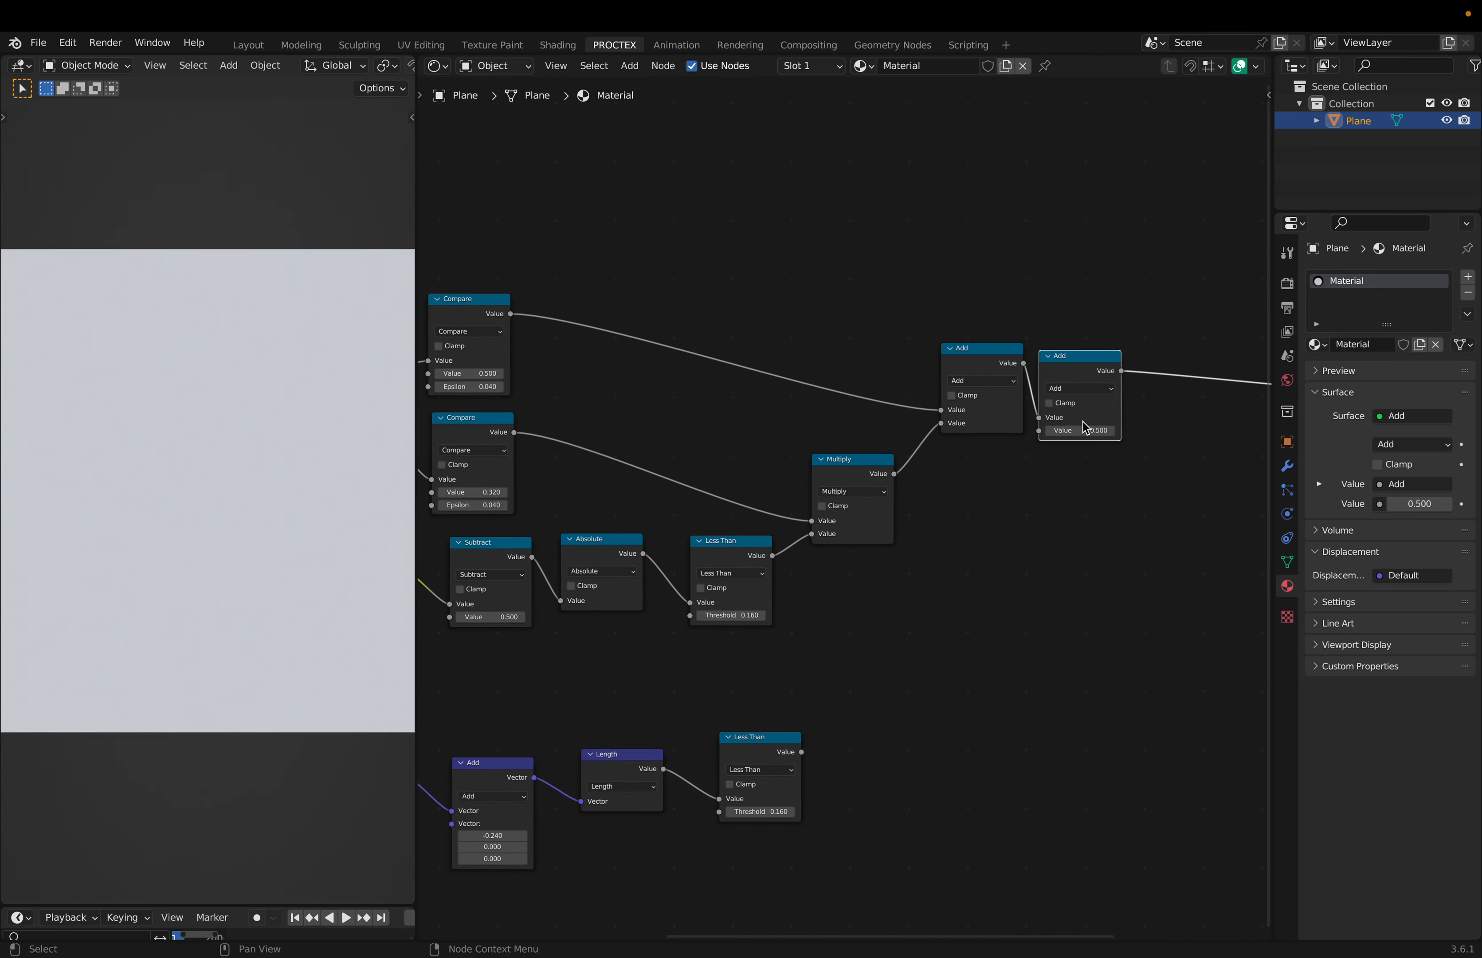
Connect the lower Less Than output to the duplicated Add node's second value and enable Clamp on that Add node
{"action": "right_click_drag", "start_coordinate": [746, 788], "coordinate": [1065, 483], "text": "alt"}
{"action": "scroll", "coordinate": [944, 629], "scroll_direction": "down", "scroll_amount": 2}
{"action": "scroll", "coordinate": [944, 629], "scroll_direction": "left", "scroll_amount": 1}
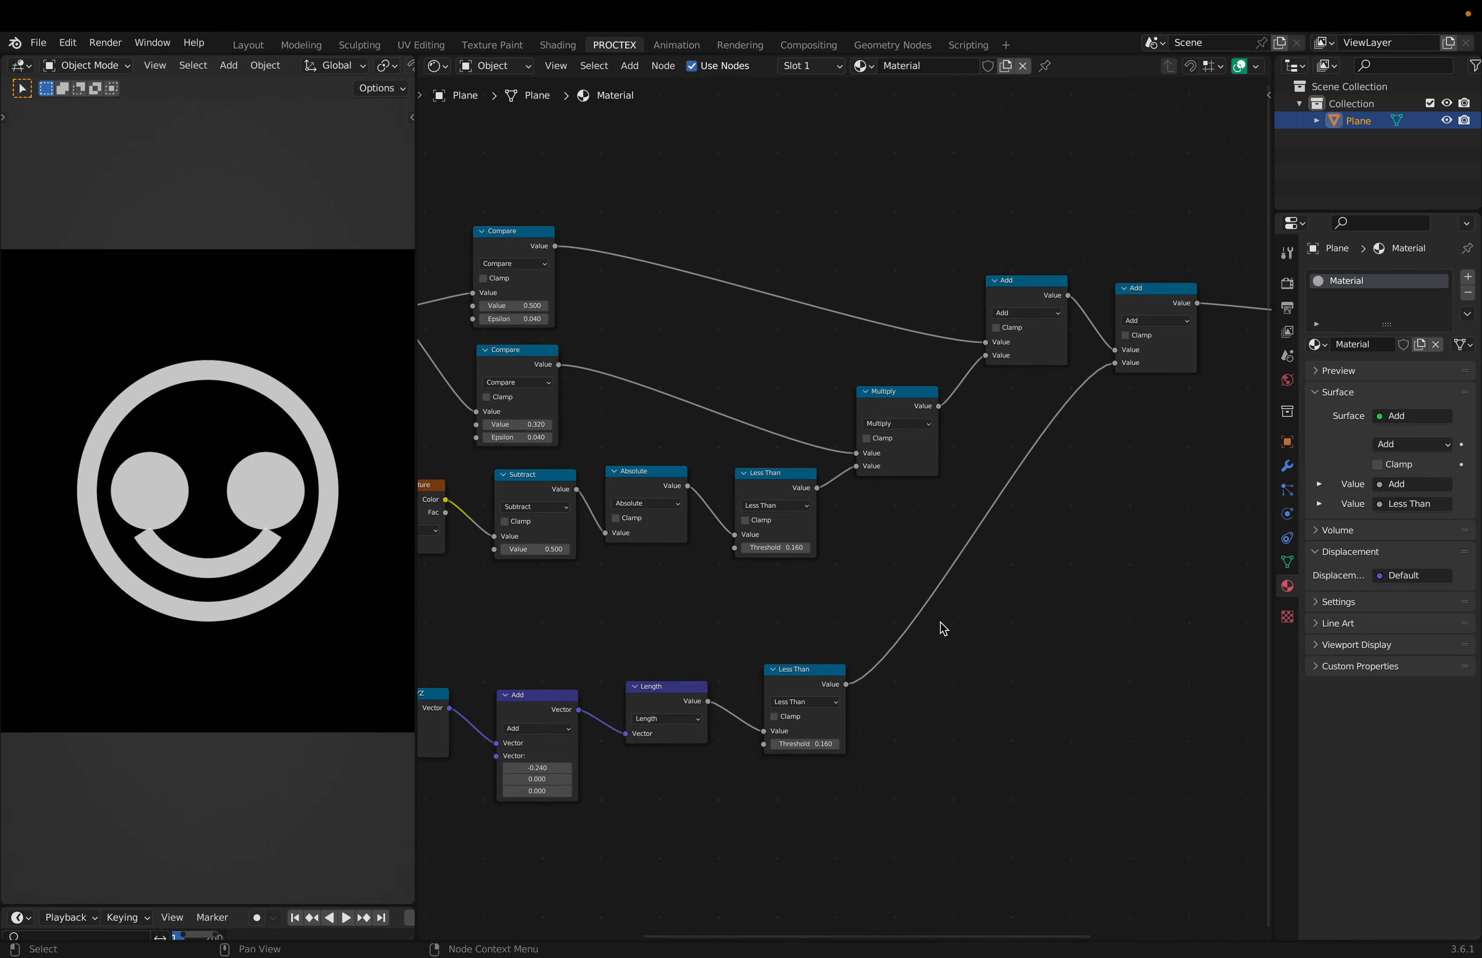
{"action": "left_click", "coordinate": [1141, 337]}
Shrink the eyes by setting the lower Less Than node's threshold to 0.060
{"action": "scroll", "coordinate": [1102, 484], "scroll_direction": "down", "scroll_amount": 5}
{"action": "scroll", "coordinate": [1102, 483], "scroll_direction": "left", "scroll_amount": 4}
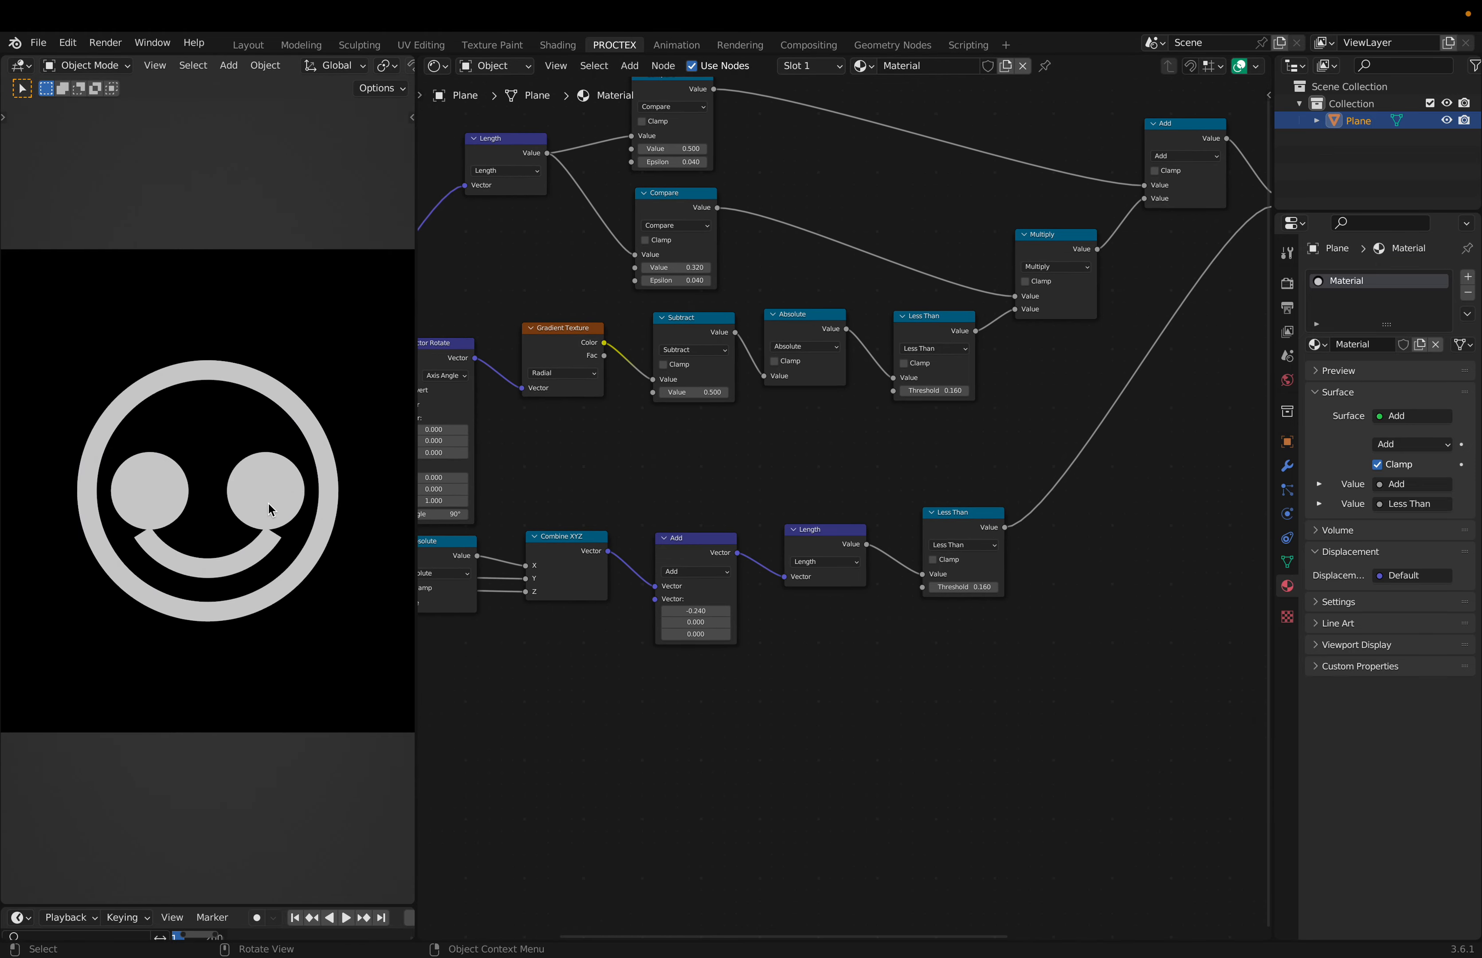
{"action": "scroll", "coordinate": [729, 765], "scroll_direction": "down", "scroll_amount": 1}
{"action": "scroll", "coordinate": [729, 764], "scroll_direction": "right", "scroll_amount": 1}
{"action": "scroll", "coordinate": [727, 764], "scroll_direction": "up", "scroll_amount": 4}
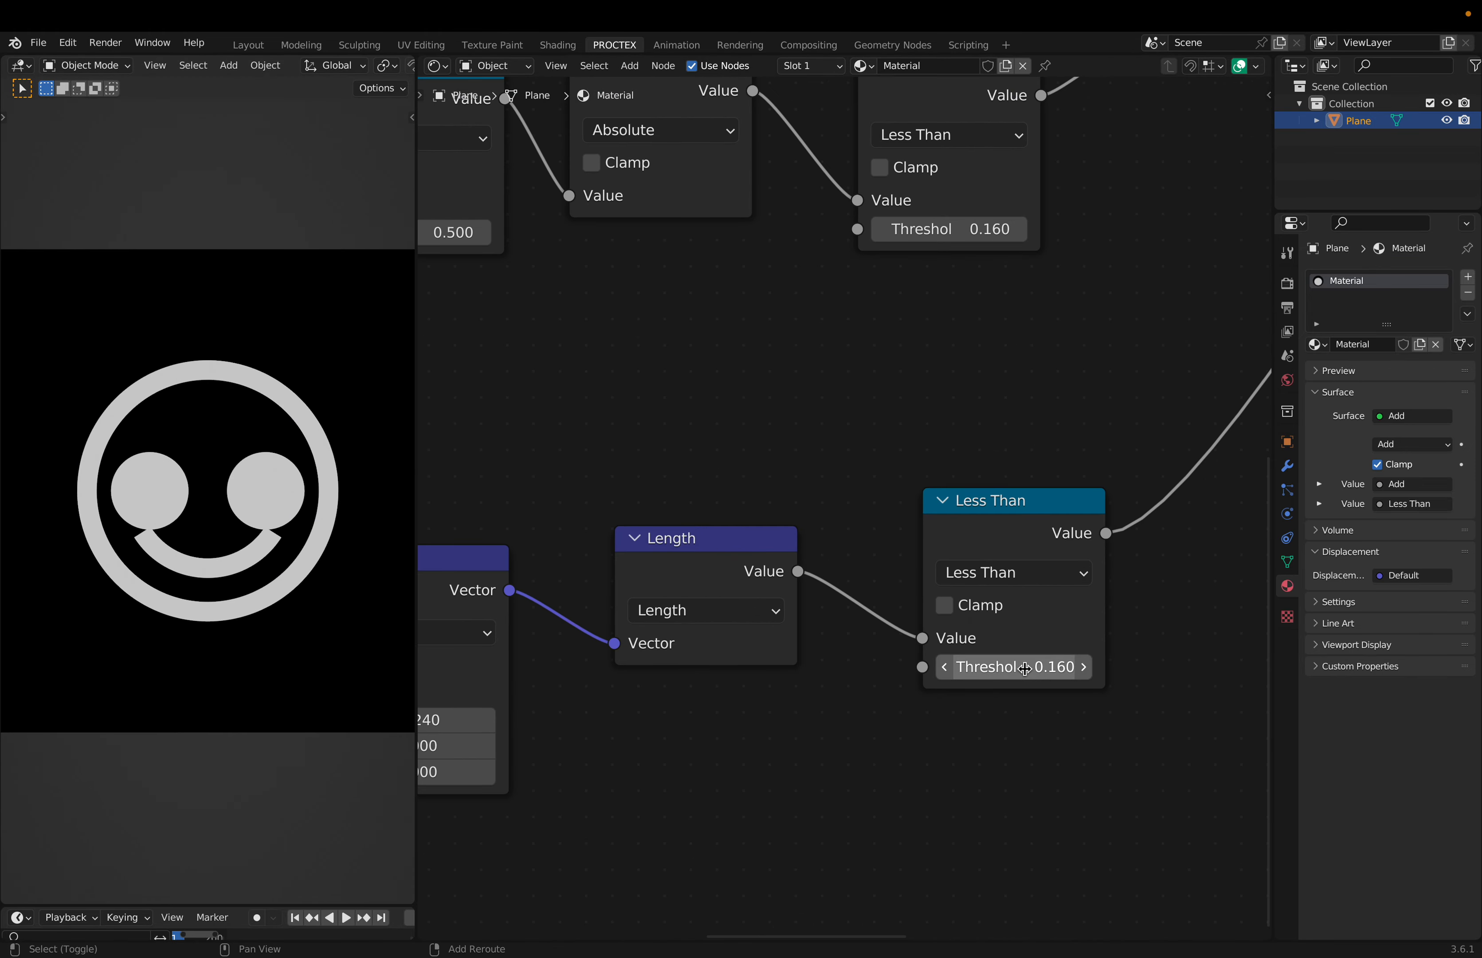
{"action": "left_click_drag", "start_coordinate": [1014, 667], "coordinate": [952, 667]}
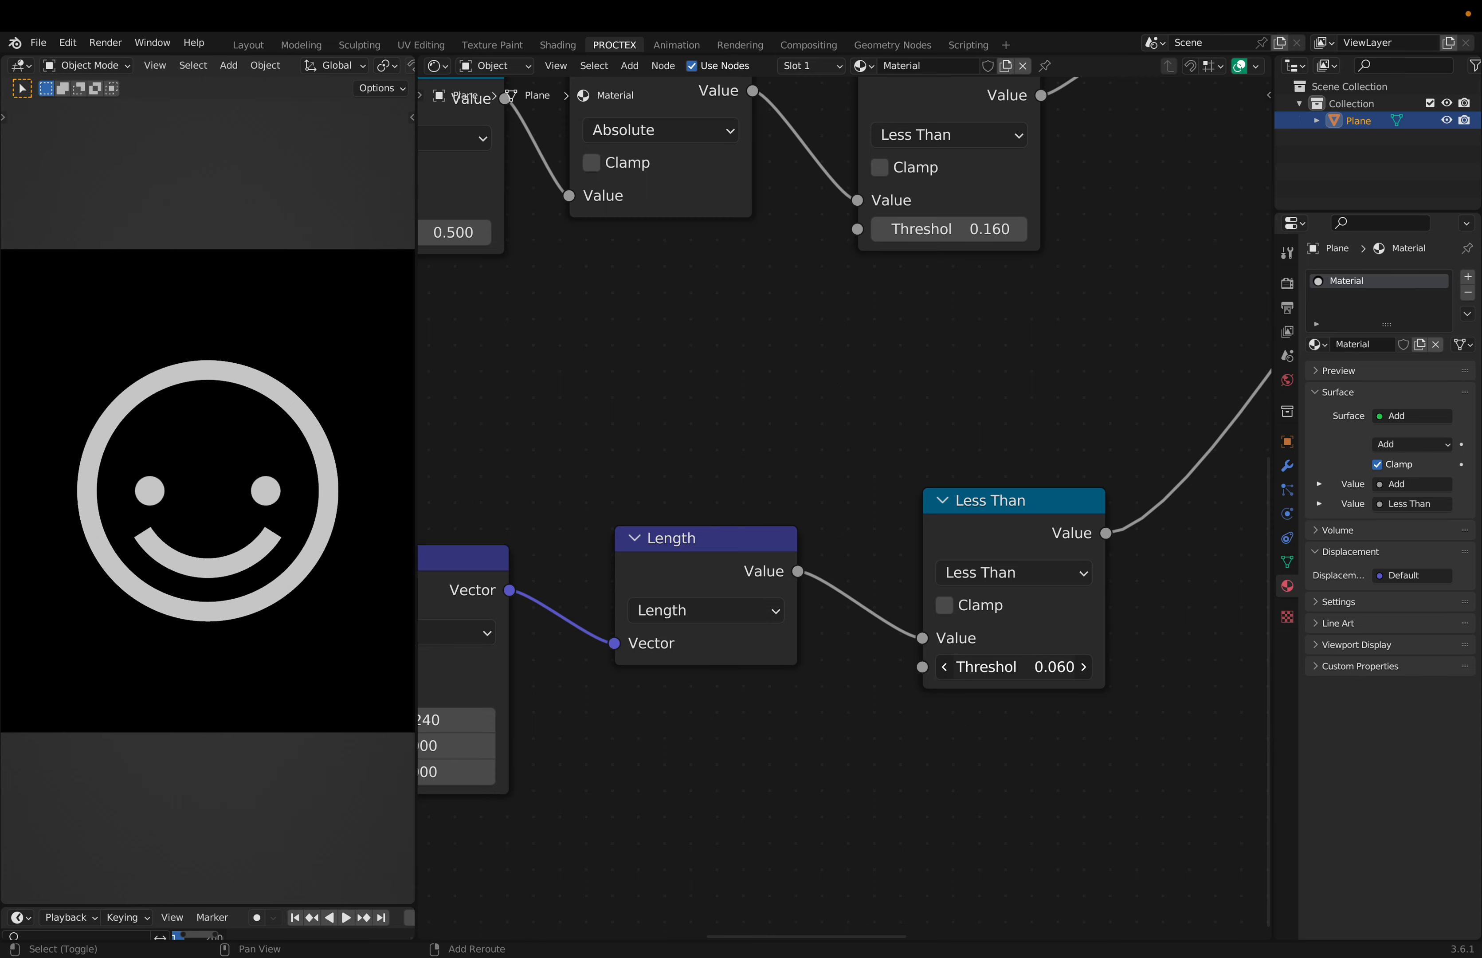
Reposition the eyes by setting the Vector Math Add node's X to -0.160 and Y to -0.100
{"action": "scroll", "coordinate": [1032, 671], "scroll_direction": "down", "scroll_amount": 4, "text": "ctrl"}
{"action": "scroll", "coordinate": [1032, 670], "scroll_direction": "left", "scroll_amount": 5}
{"action": "scroll", "coordinate": [1031, 670], "scroll_direction": "down", "scroll_amount": 1}
{"action": "scroll", "coordinate": [1031, 670], "scroll_direction": "up", "scroll_amount": 1, "text": "ctrl"}
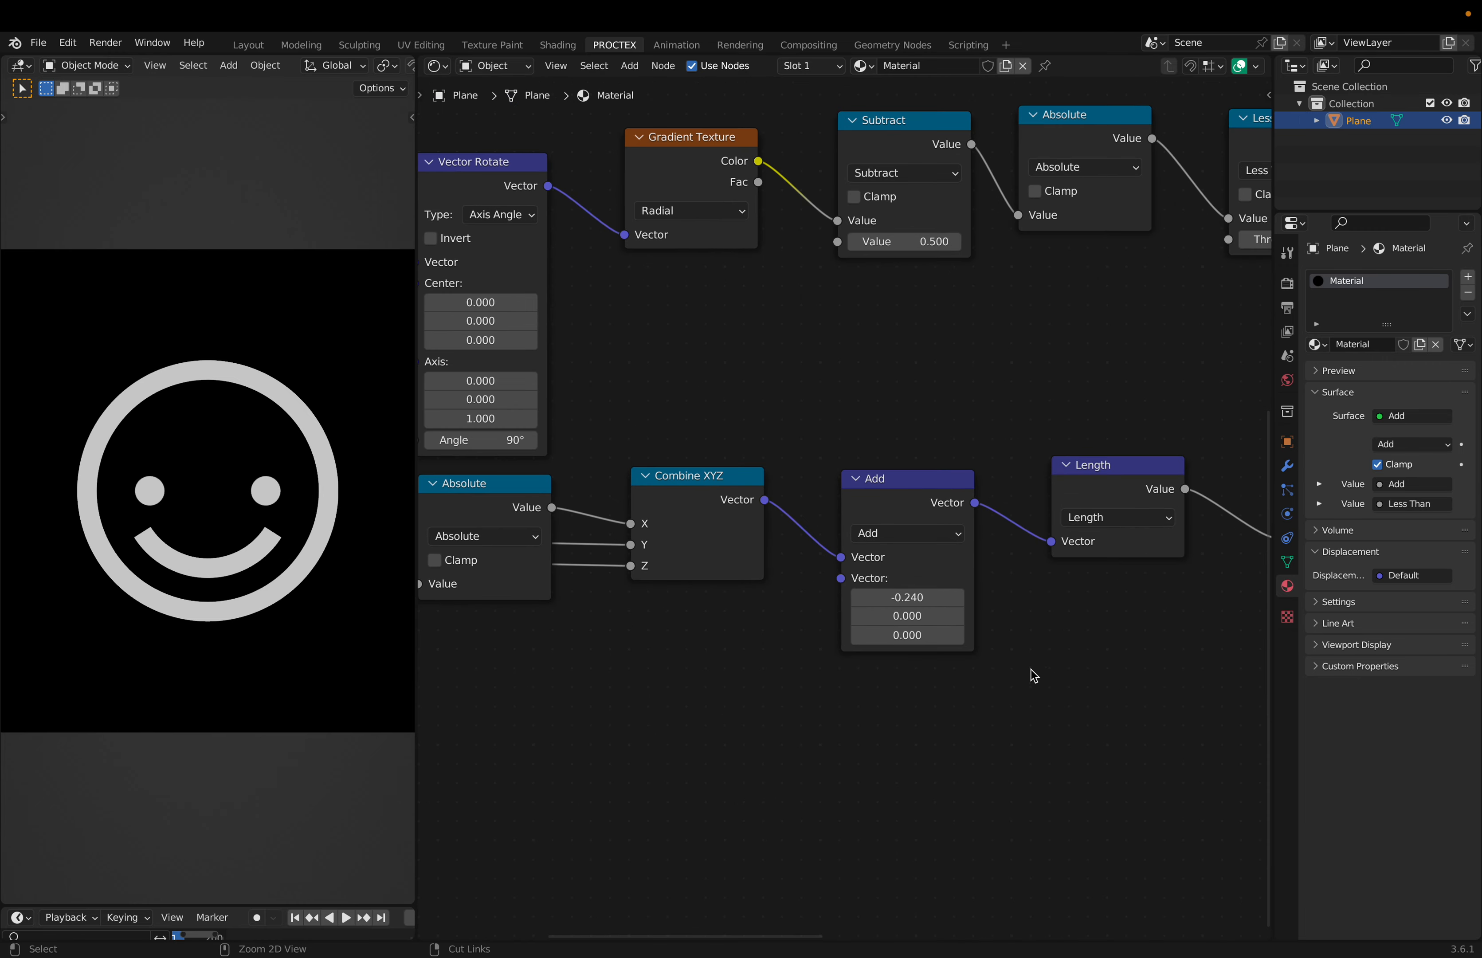
{"action": "mouse_move", "coordinate": [925, 621]}
{"action": "left_mouse_down"}
{"action": "mouse_move", "coordinate": [875, 621]}
{"action": "mouse_move", "coordinate": [1013, 597]}
{"action": "mouse_move", "coordinate": [945, 596]}
{"action": "left_mouse_up"}
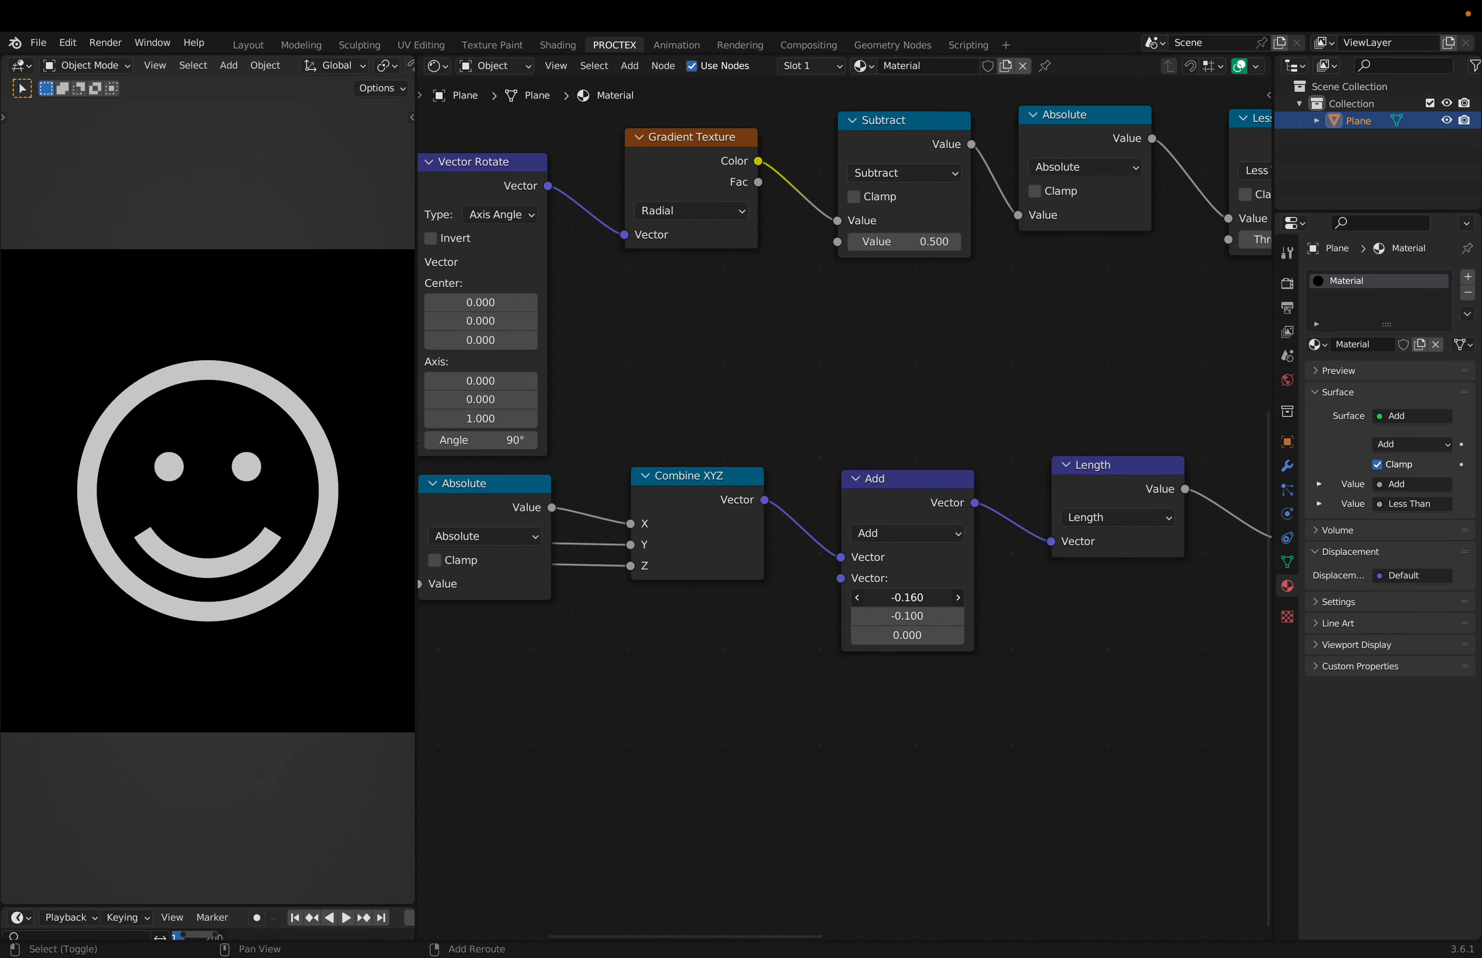
Frame the whole node tree and examine it alongside the finished smiley face
{"action": "scroll", "coordinate": [1046, 634], "scroll_direction": "down", "scroll_amount": 4, "text": "ctrl"}
{"action": "scroll", "coordinate": [1046, 634], "scroll_direction": "up", "scroll_amount": 1}
{"action": "scroll", "coordinate": [1046, 634], "scroll_direction": "down", "scroll_amount": 3, "text": "ctrl"}
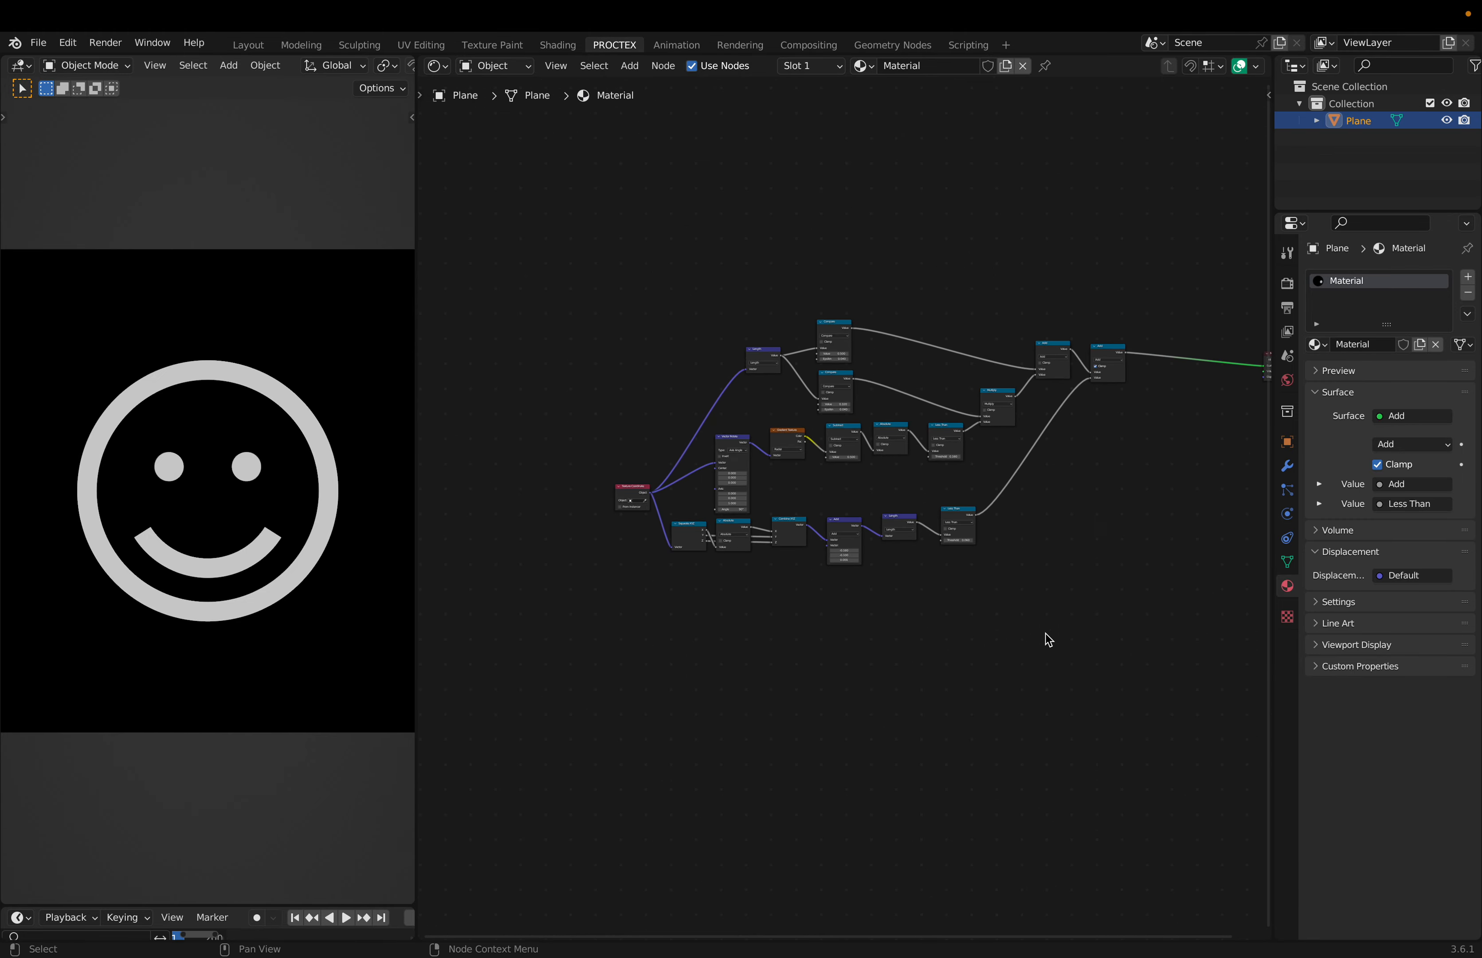
{"action": "scroll", "coordinate": [1046, 634], "scroll_direction": "up", "scroll_amount": 1}
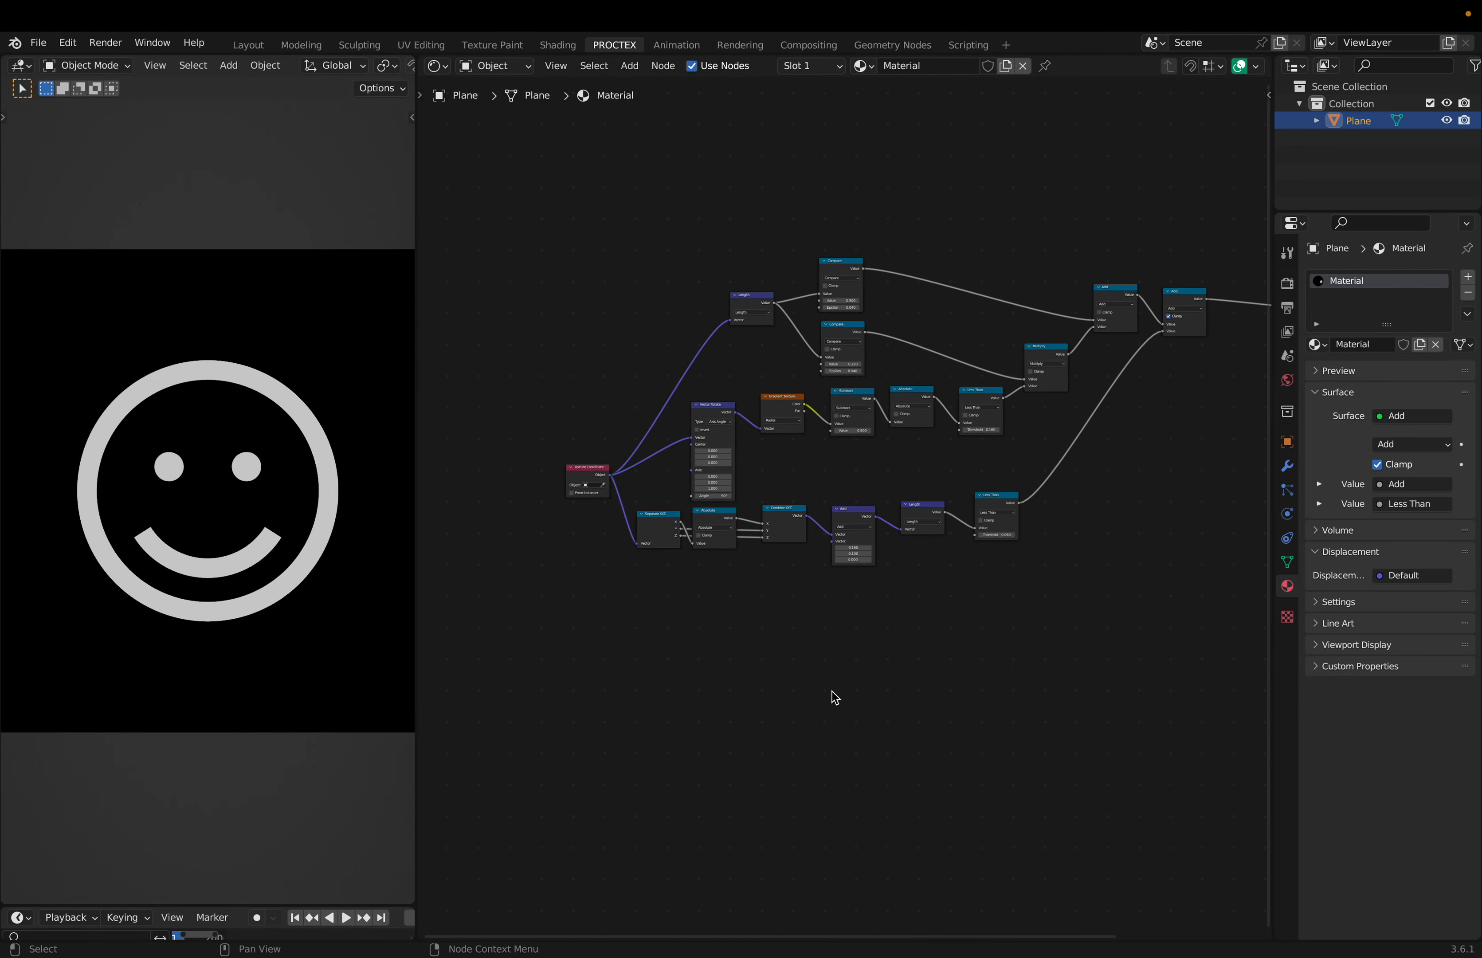
{"action": "scroll", "coordinate": [835, 698], "scroll_direction": "up", "scroll_amount": 3}
{"action": "key", "text": "Home"}
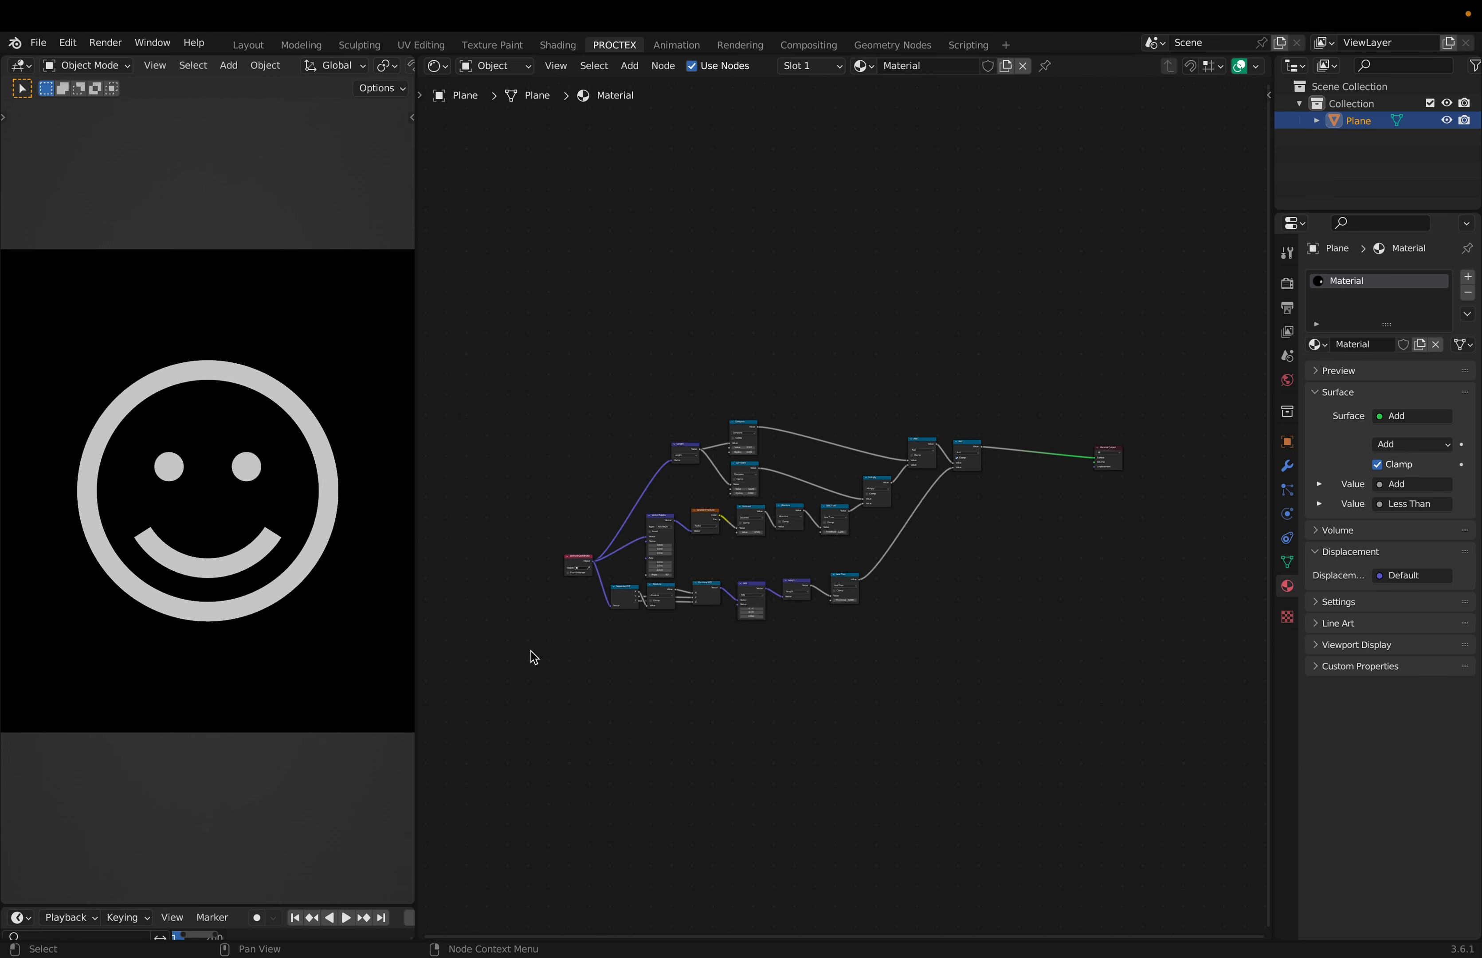
{"action": "left_click_drag", "start_coordinate": [308, 696], "coordinate": [69, 340]}
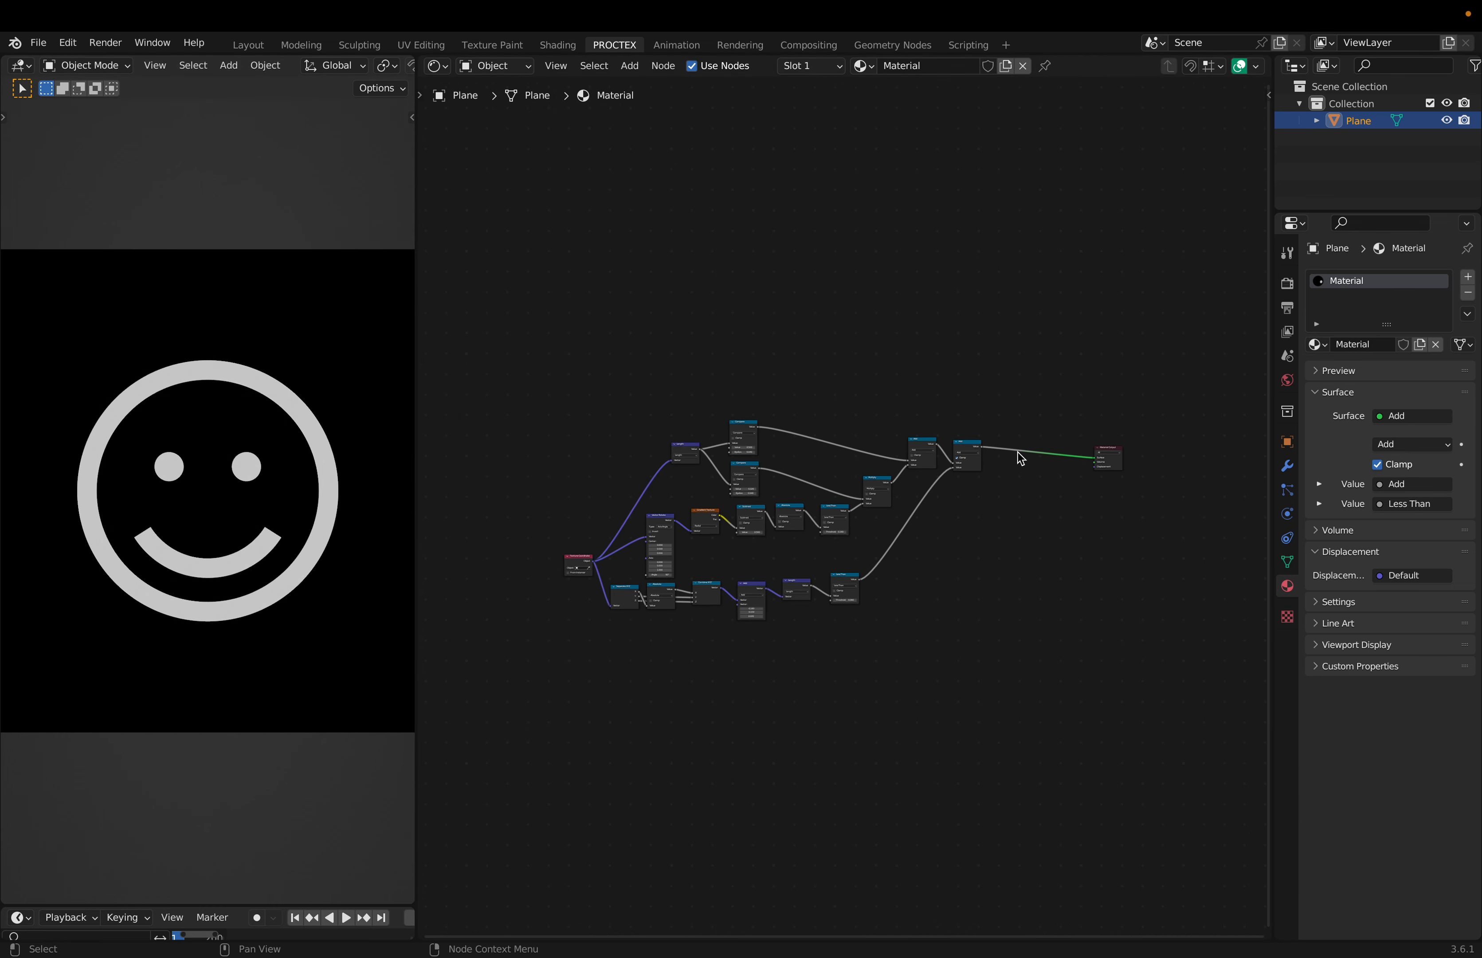